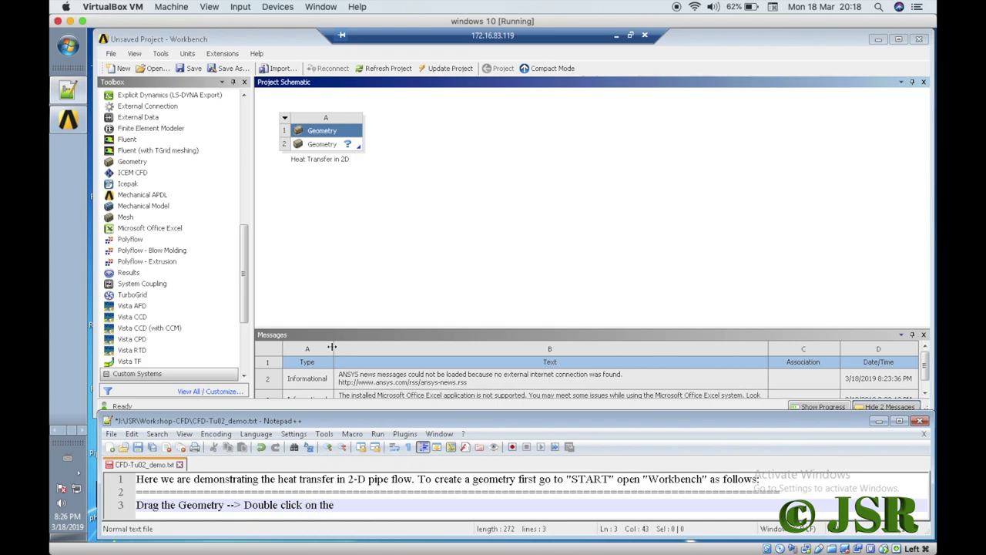
Complete line 3 of the CFD-Tu02_demo.txt notes with "Geometry Tab ->".
type("Geo")
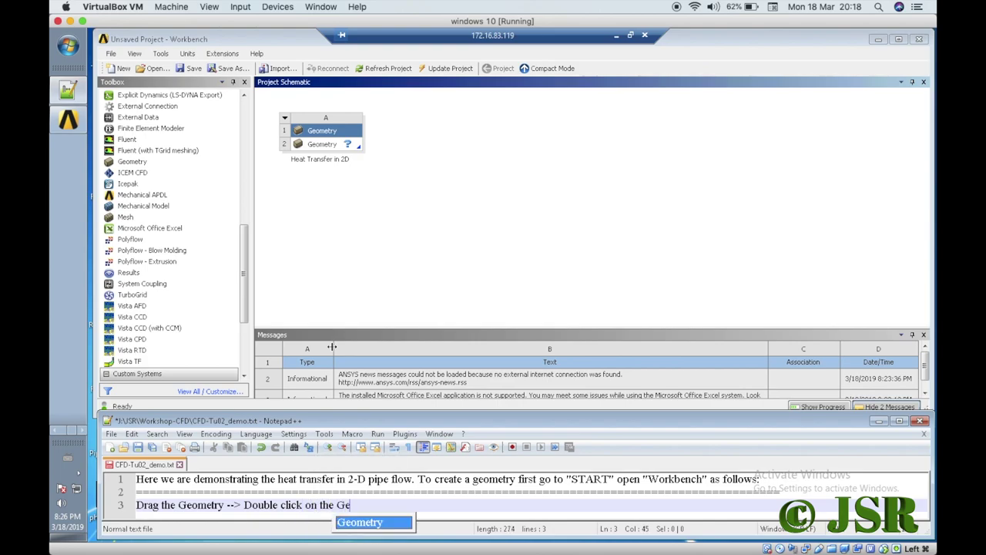
type("metry")
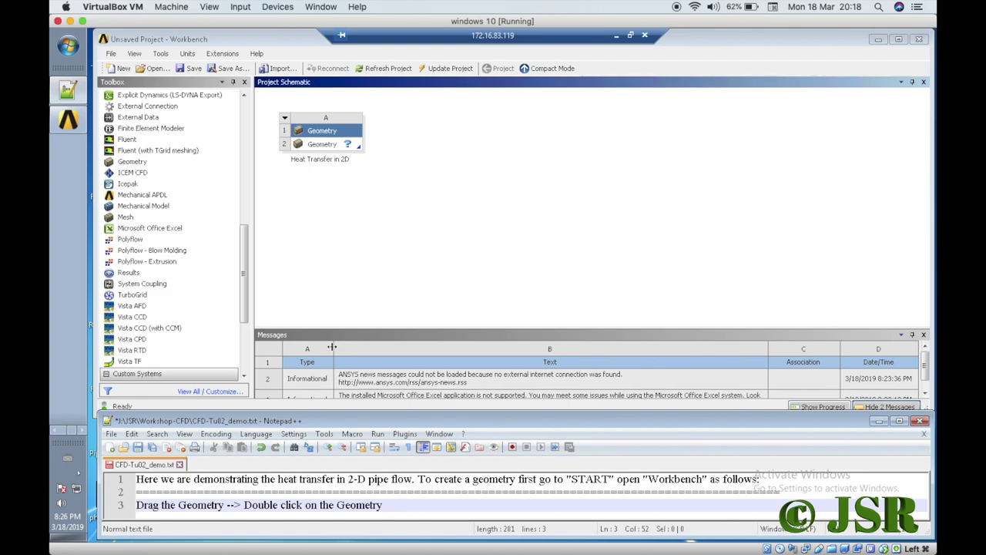
type(" Tab ->")
Open the Heat Transfer in 2D geometry in DesignModeler with Meter as length unit, and fit its window above the notes.
double_click(359, 148)
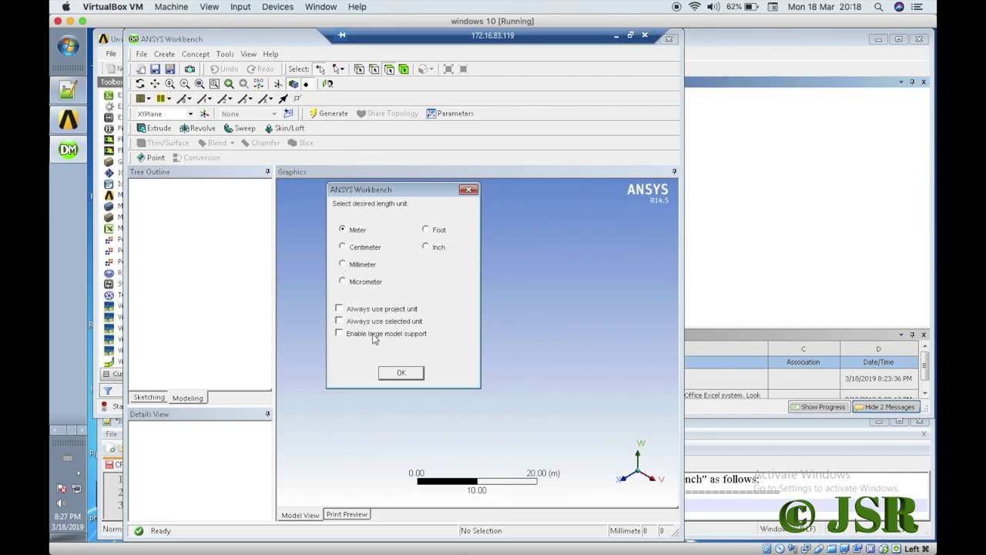
left_click(393, 373)
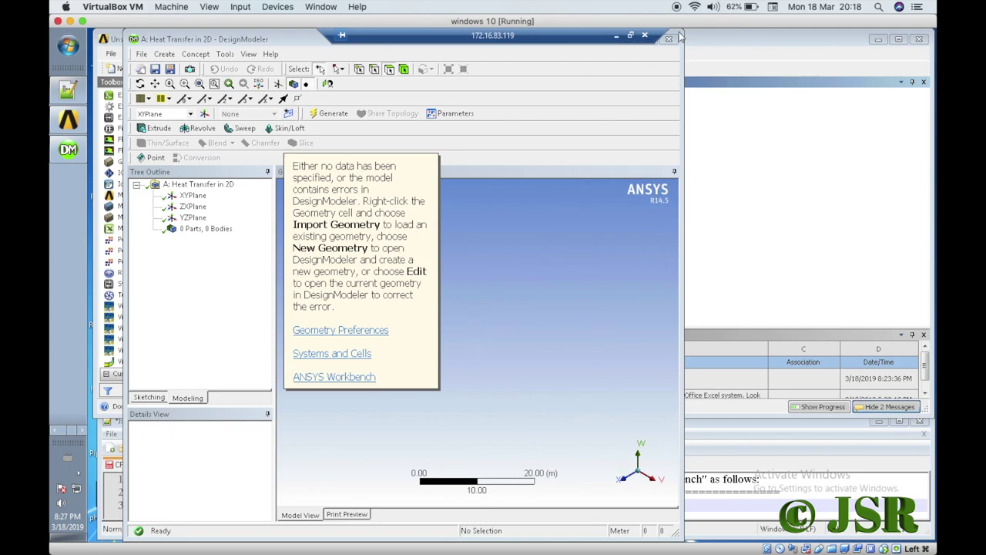
left_click_drag(677, 32, 574, 45)
left_click_drag(659, 438, 924, 413)
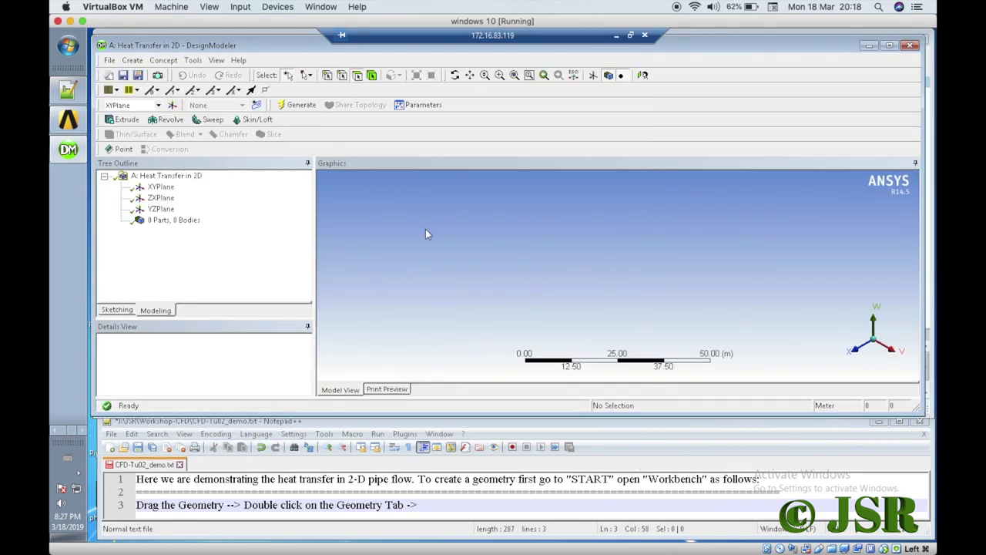
In the Notepad++ notes, continue line 3 with "Design Modular Dialogue box will open --".
left_click(424, 503)
type("D")
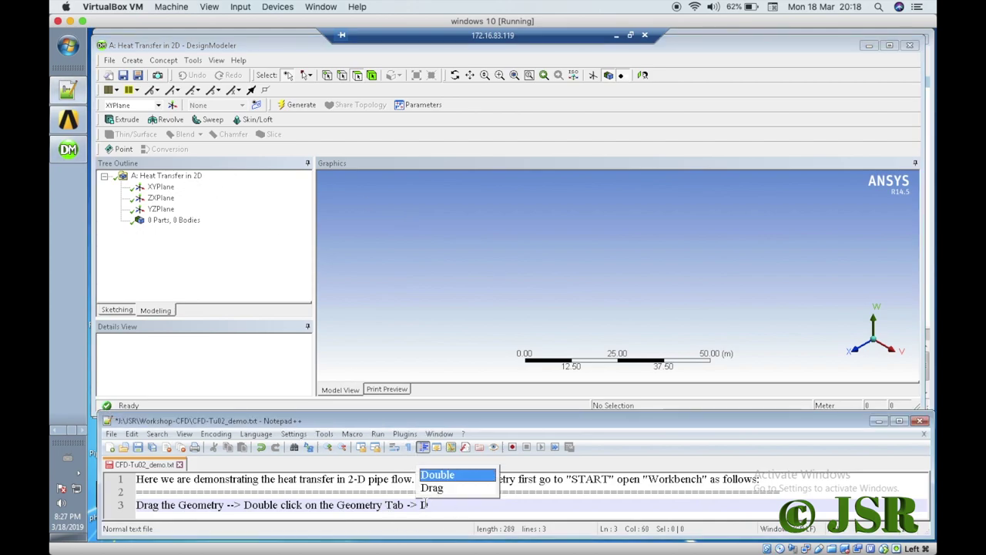
type("esign Modular ")
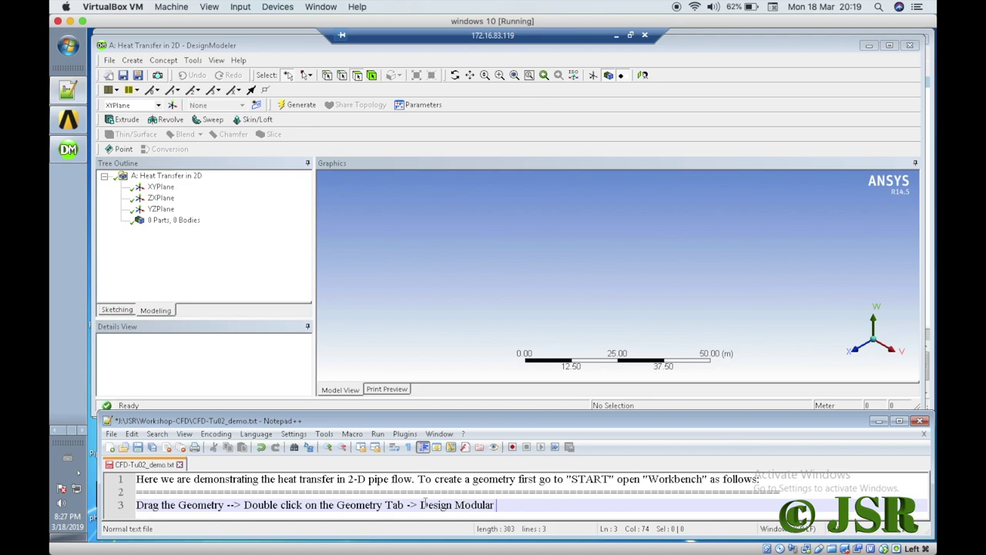
type("Tab")
key("BackSpace")
key("BackSpace")
key("BackSpace")
type("Dialogue box will")
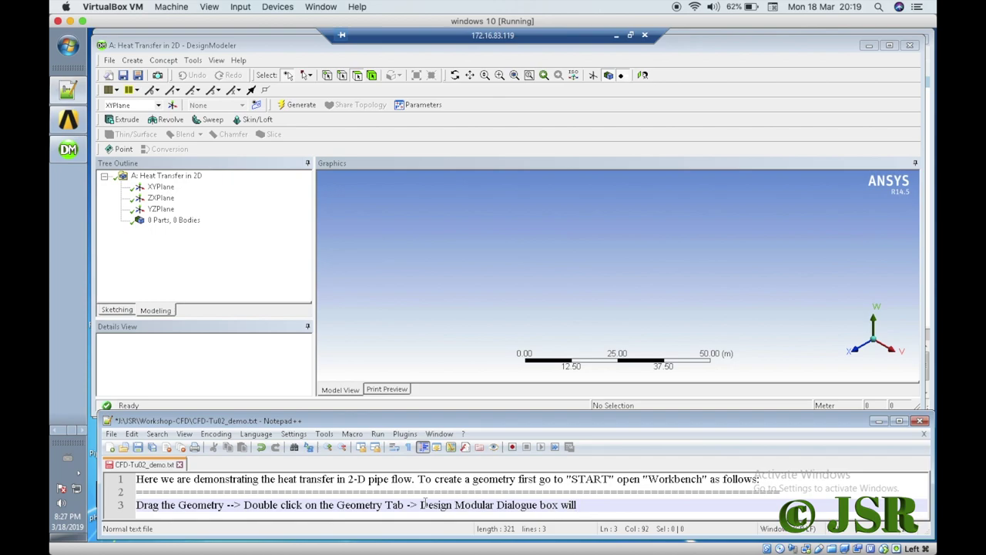
type(" op")
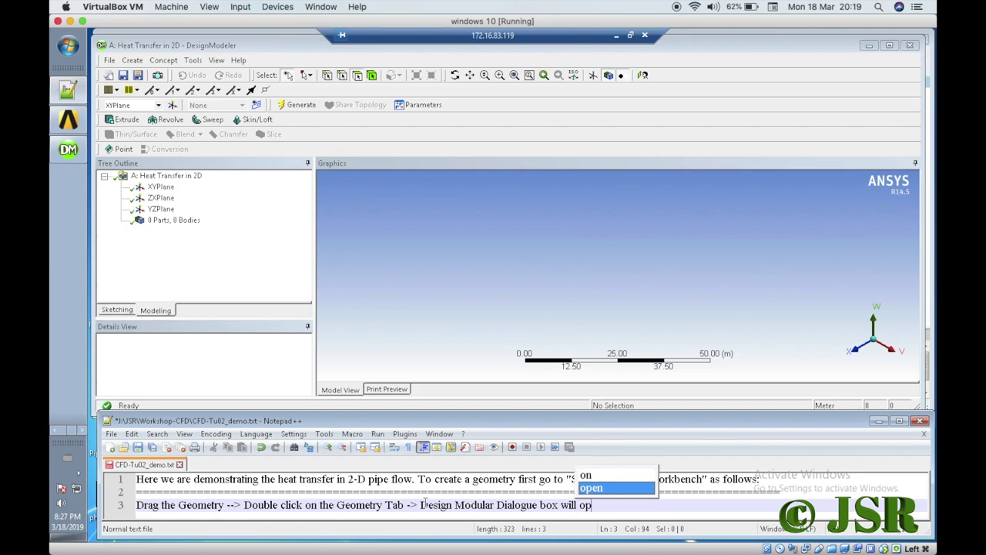
type("en --")
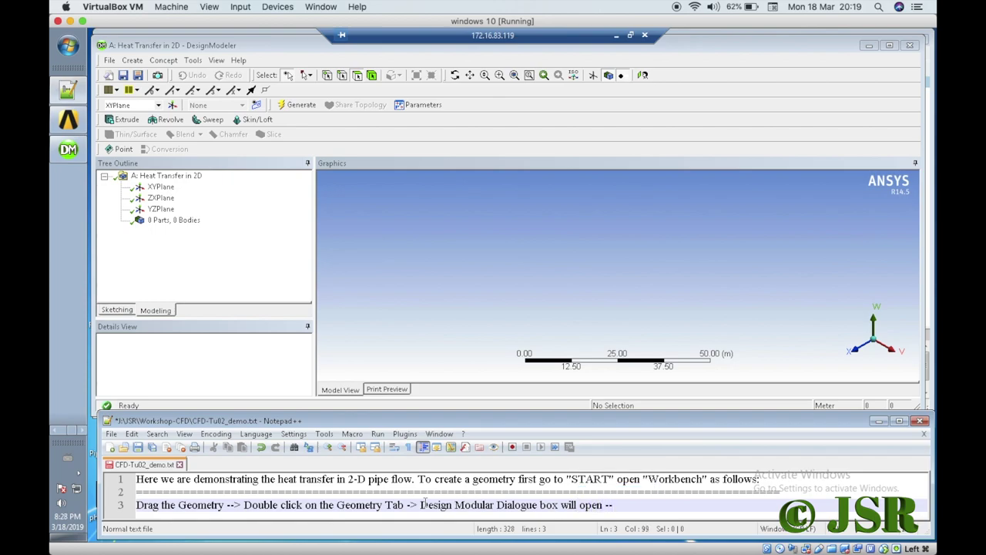
Finish line 3 of the notes with "> Select the Unit as "Meter" --> OK" and begin a new line.
type("> Select")
type(" the ")
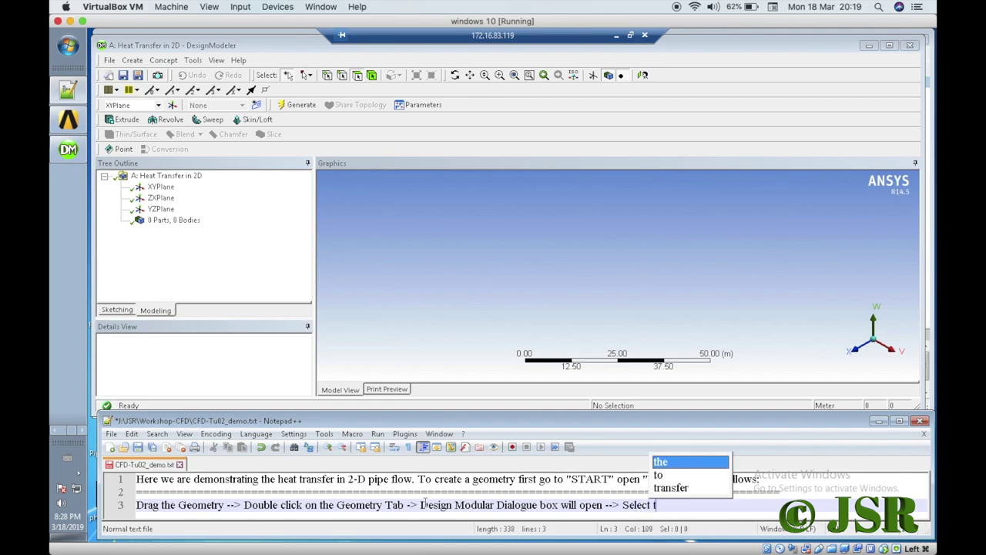
type("Un")
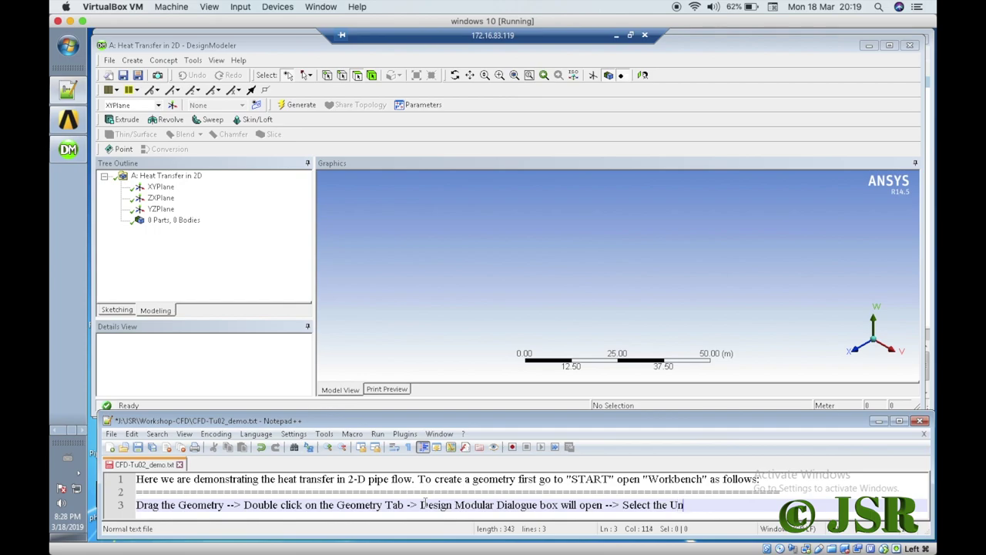
type("it as \"Meter\" --> OK")
key("Return")
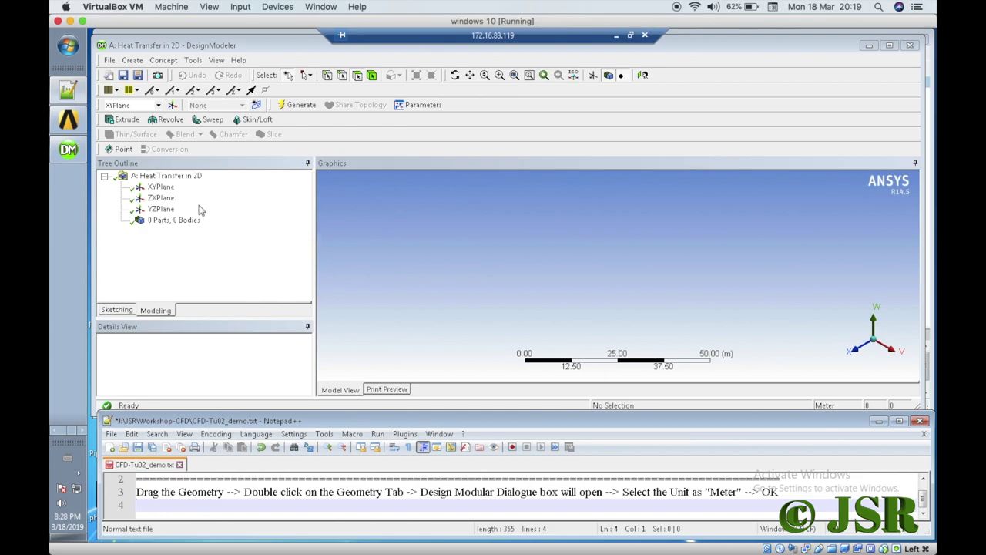
Write "Click on the XY Plane -->" on line 4 of the notes.
key("Tab")
key("BackSpace")
type("Click on ")
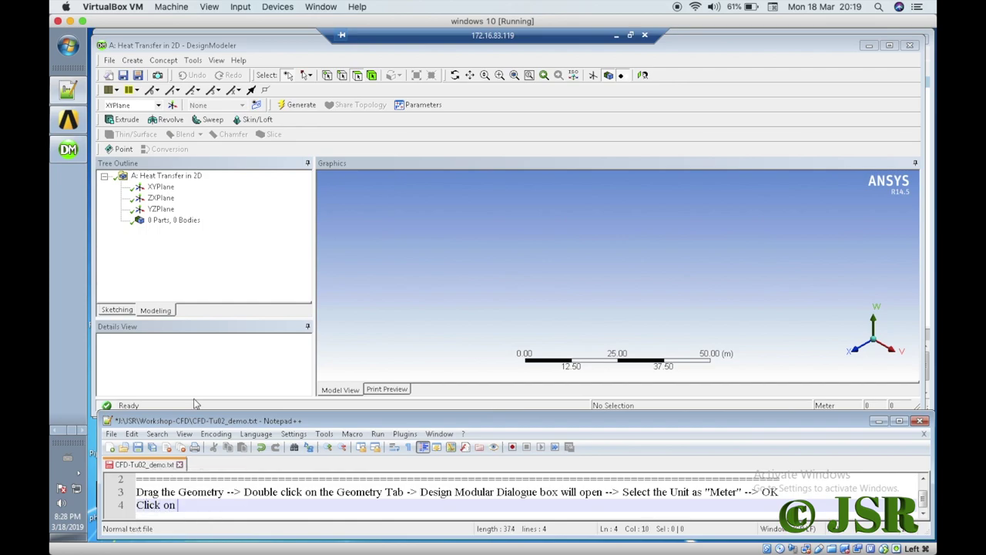
type("the XY Plane")
type("-->")
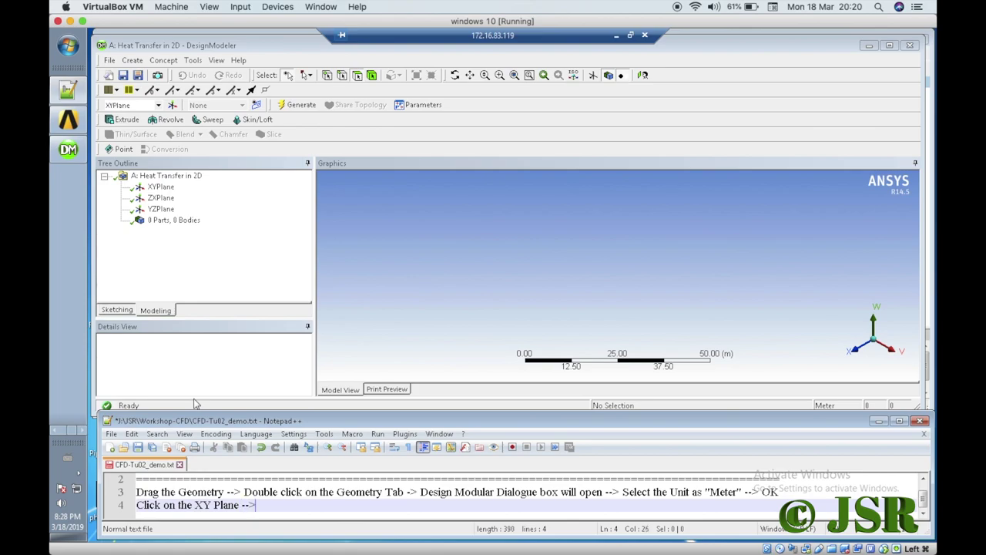
In DesignModeler, select the XYPlane and orient the view to look straight at it.
left_click(161, 187)
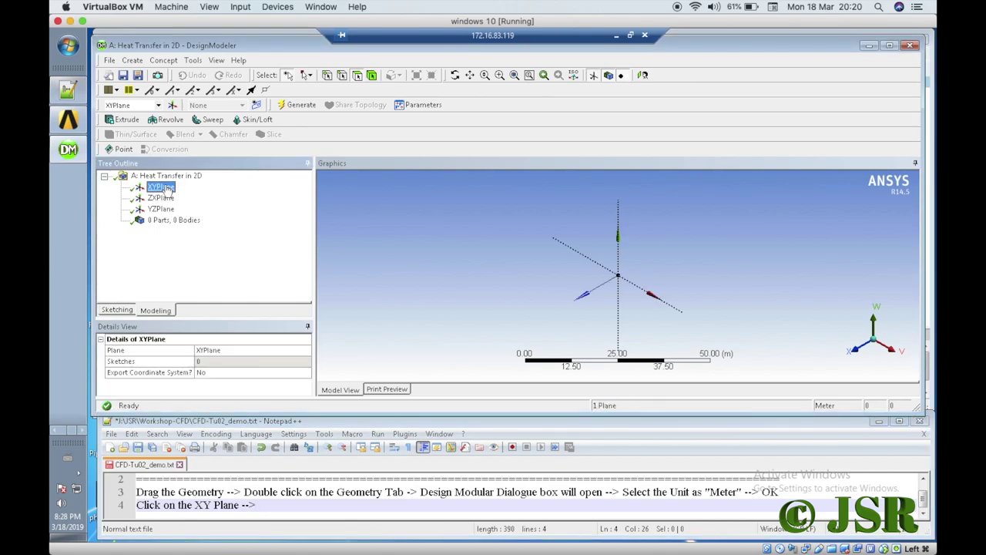
left_click(430, 234)
right_click(430, 231)
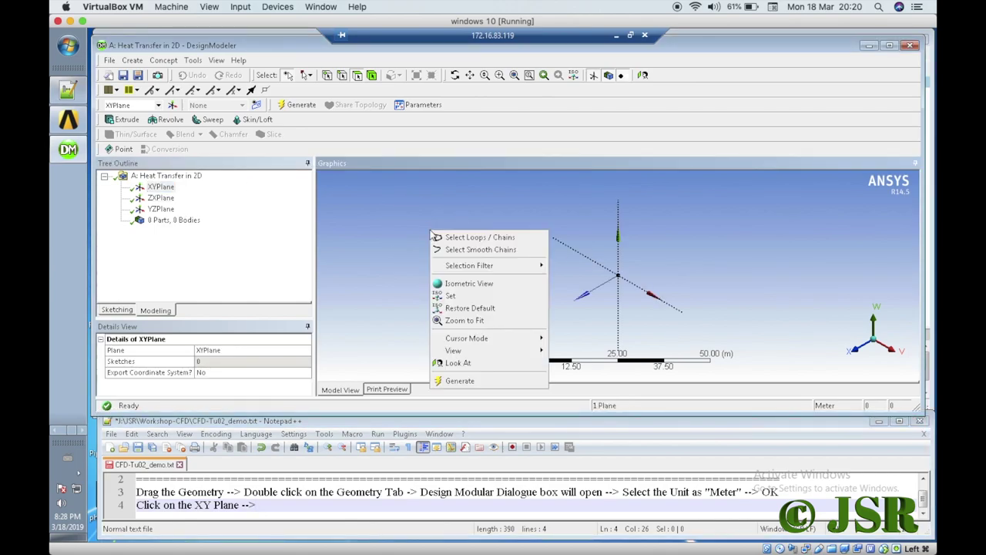
left_click(458, 362)
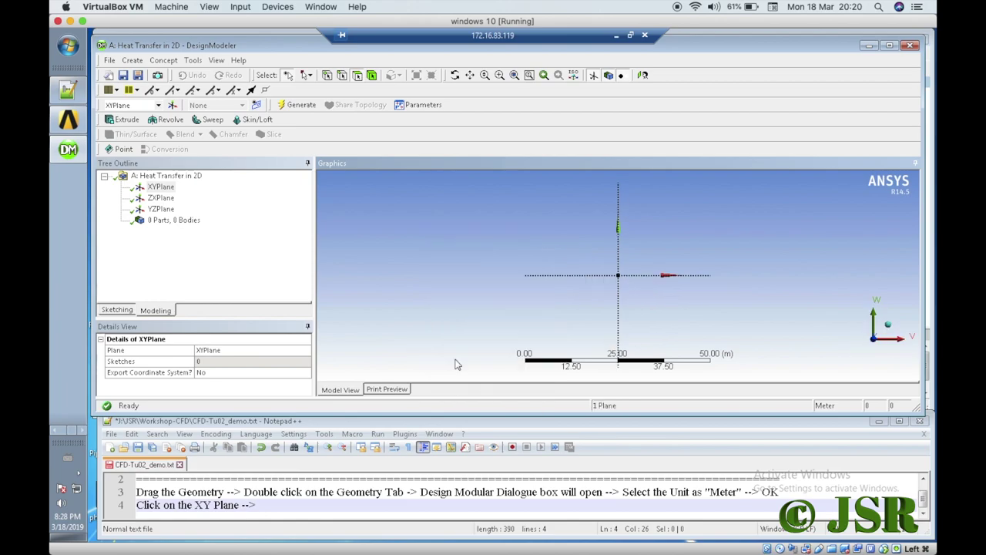
In the Notepad++ notes, append "Right click and select "Look AT" -->" to line 4.
left_click(320, 510)
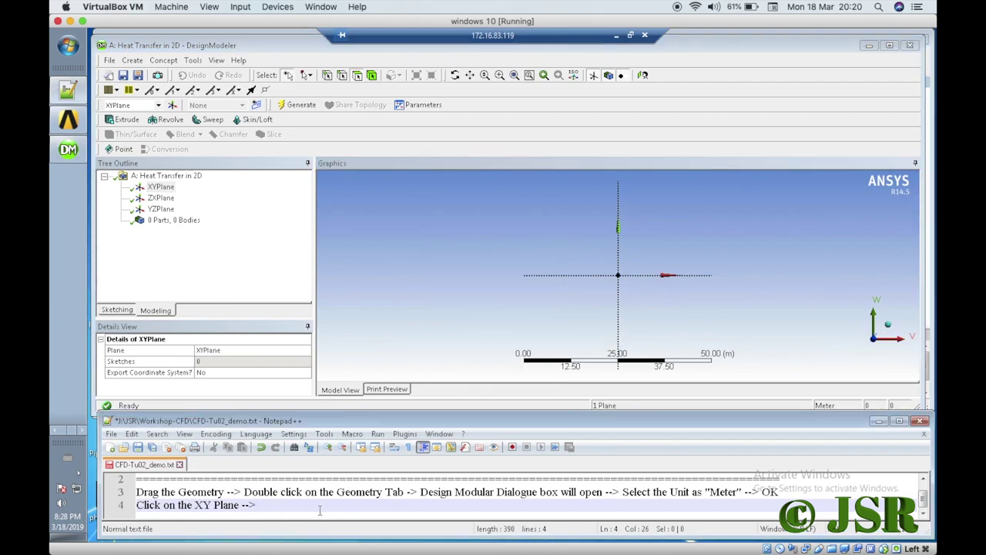
type("Right click ")
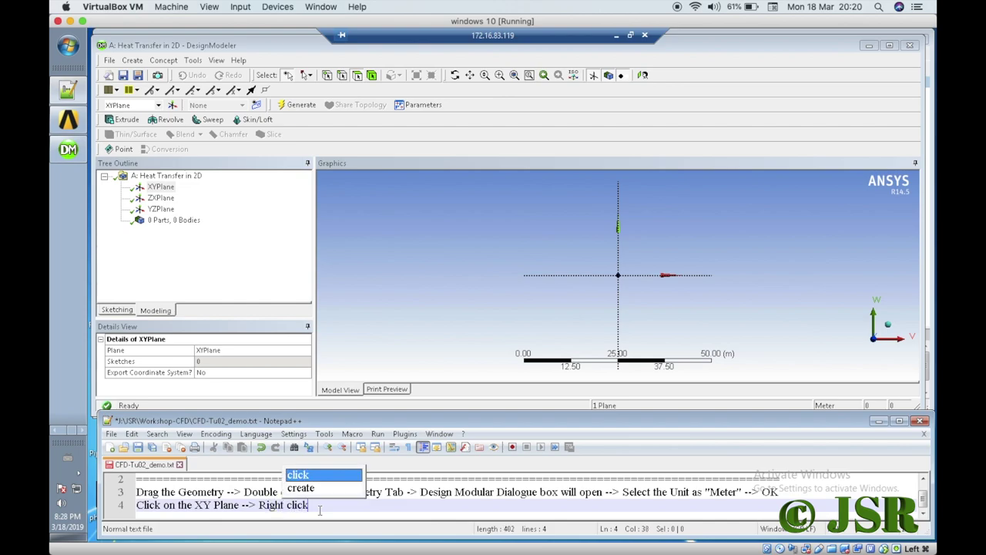
type("and")
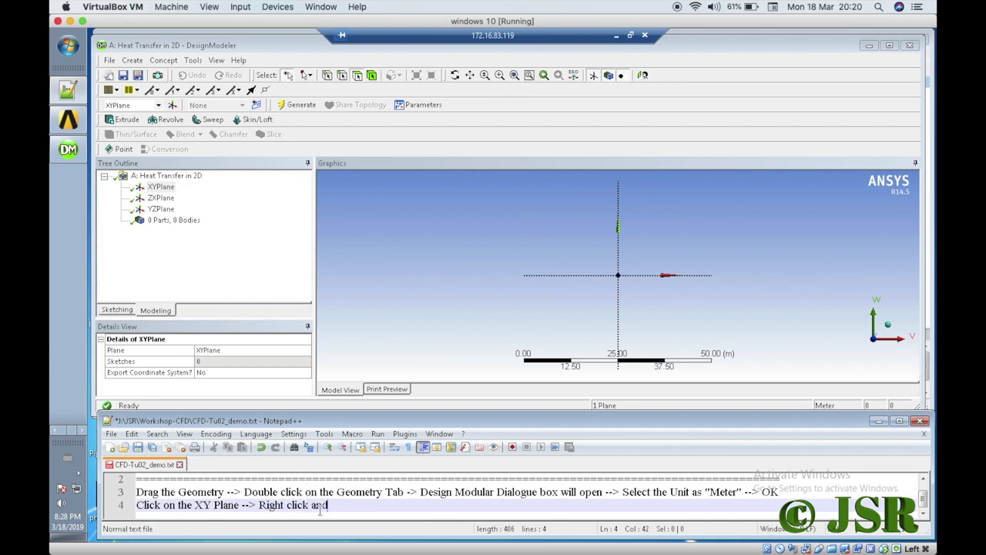
type(" select \"Look AT\" -->")
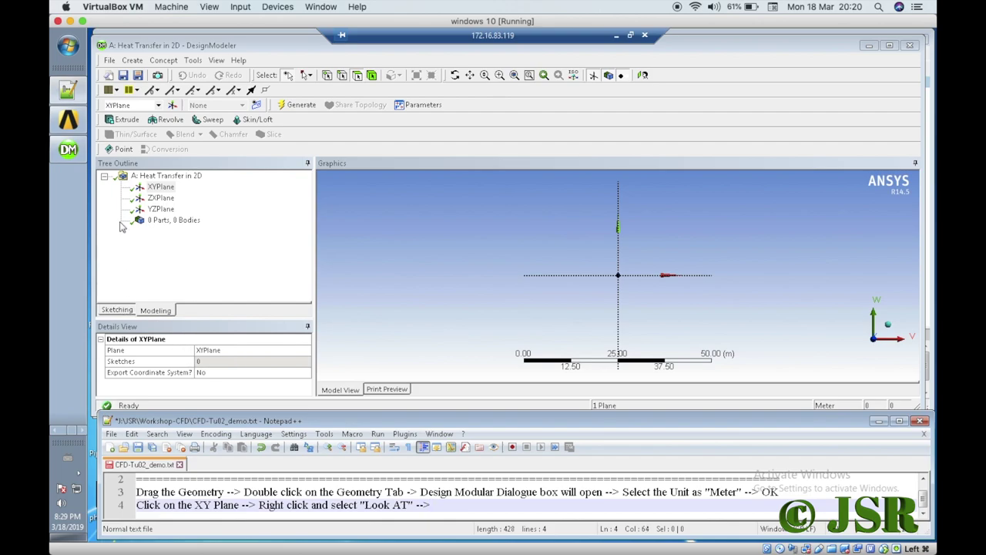
Switch DesignModeler to sketching mode, and append "Click on the "sketching" tab --> select" to line 4 of the Notepad++ notes.
left_click(118, 311)
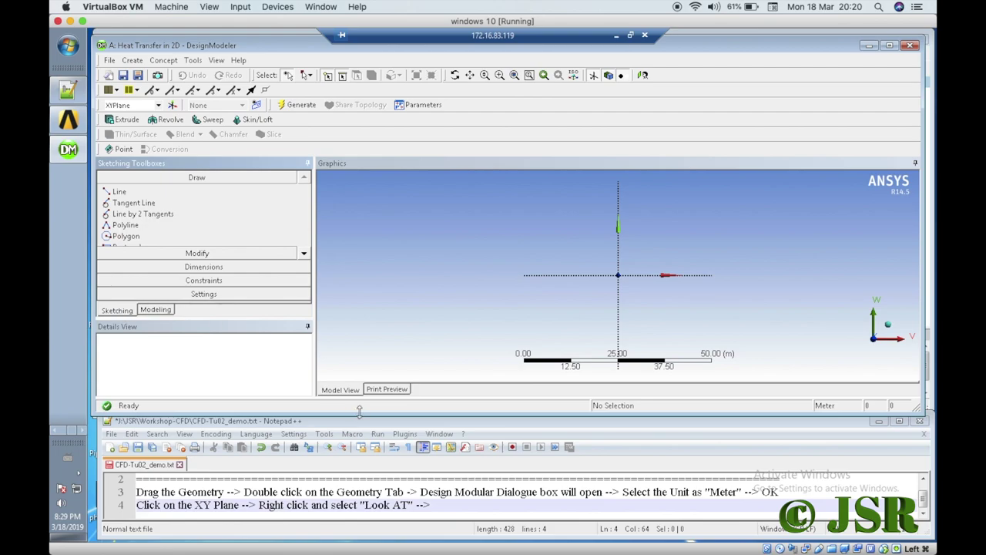
left_click(456, 511)
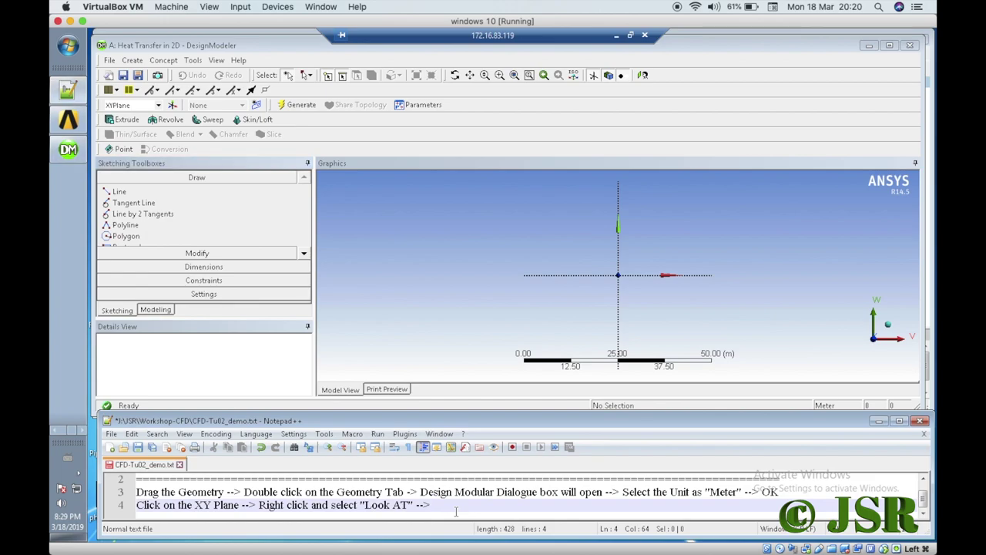
type("Click on t")
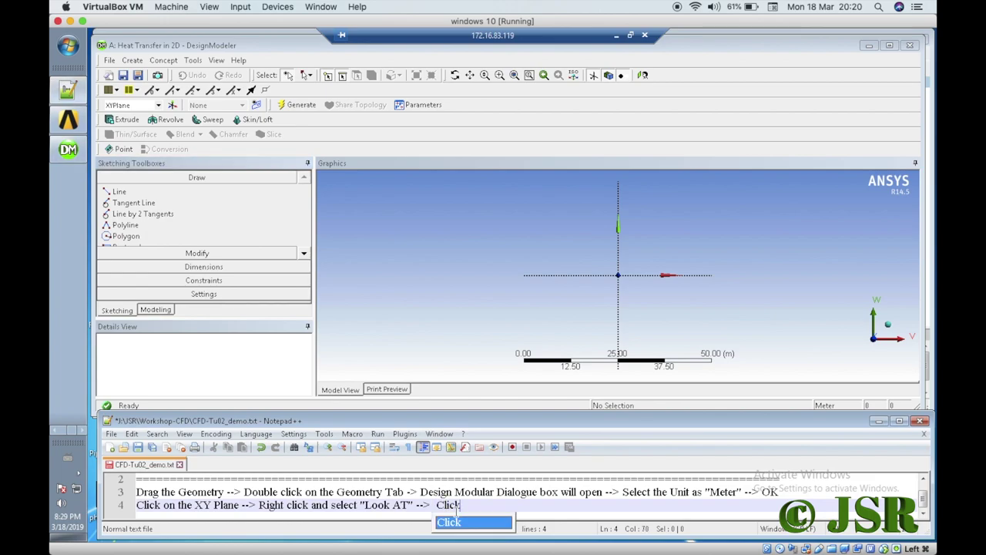
type("he ")
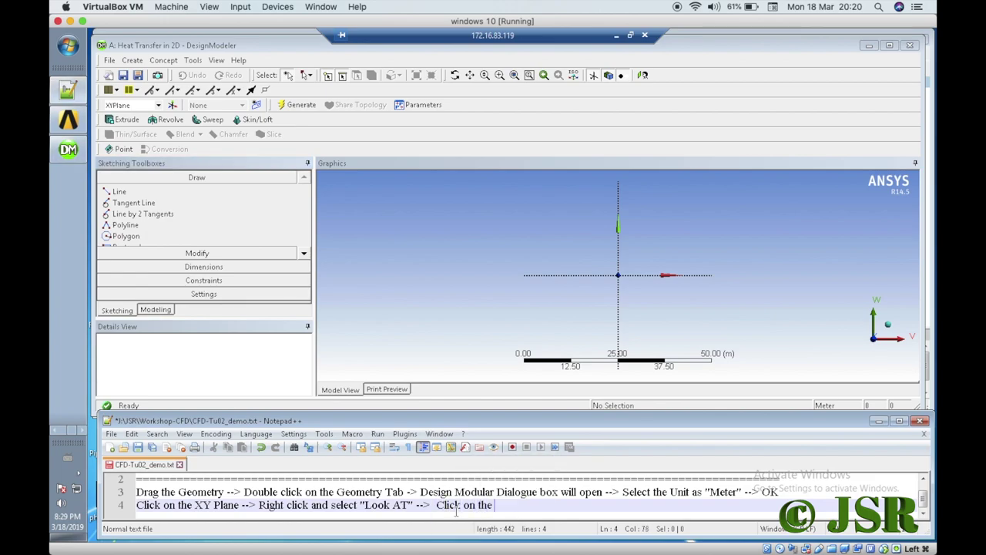
type("\"s")
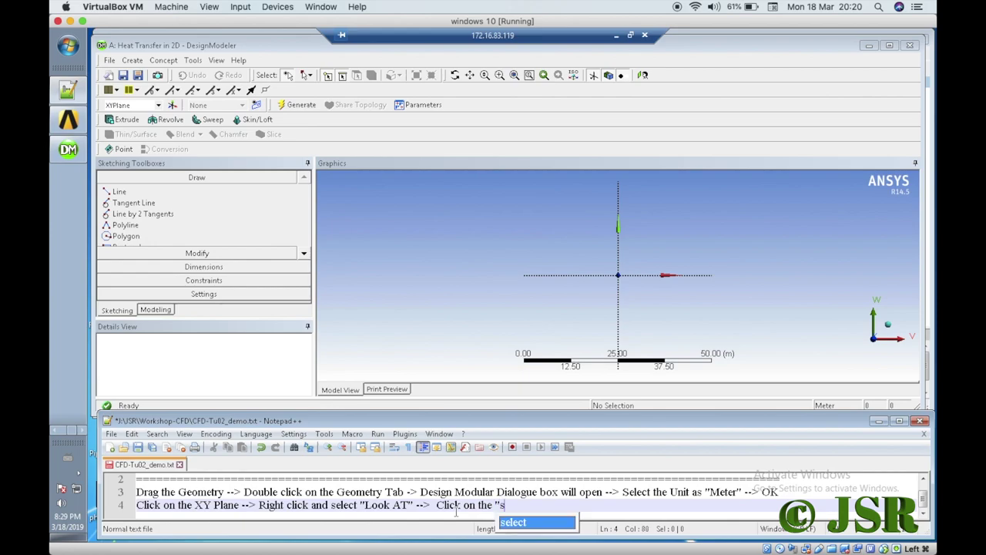
type("ketc")
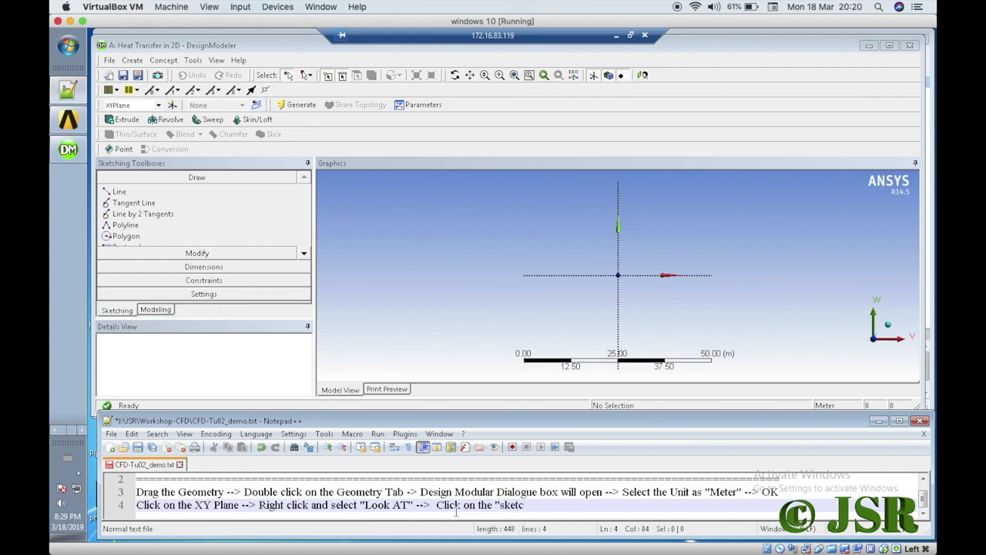
type("hing")
key("BackSpace")
type("\" tab --> select ")
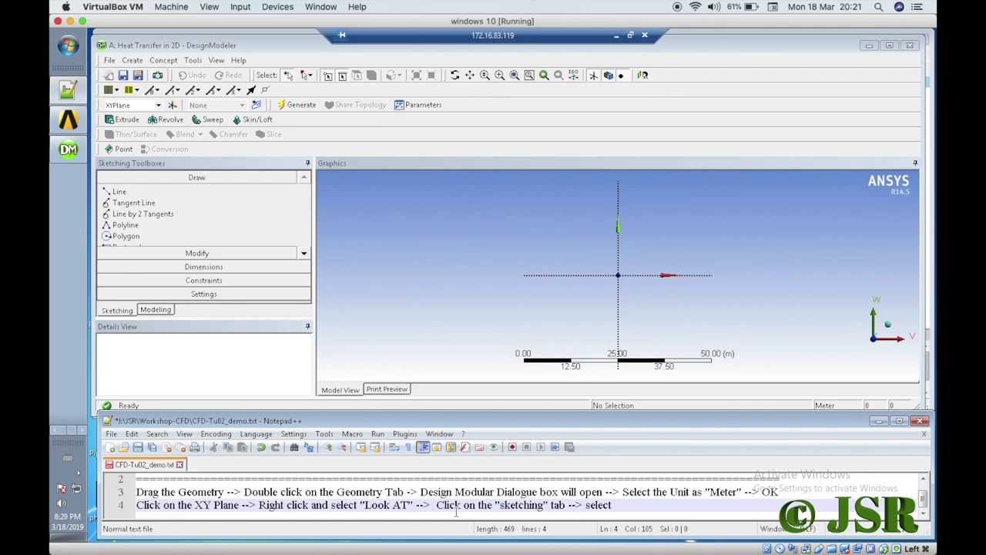
Continue line 4 of the notes with ""Rectangle" from "Draw" Tab -->".
type("\"Rectangle \" fromD")
key("BackSpace")
type("Draw\" TAb")
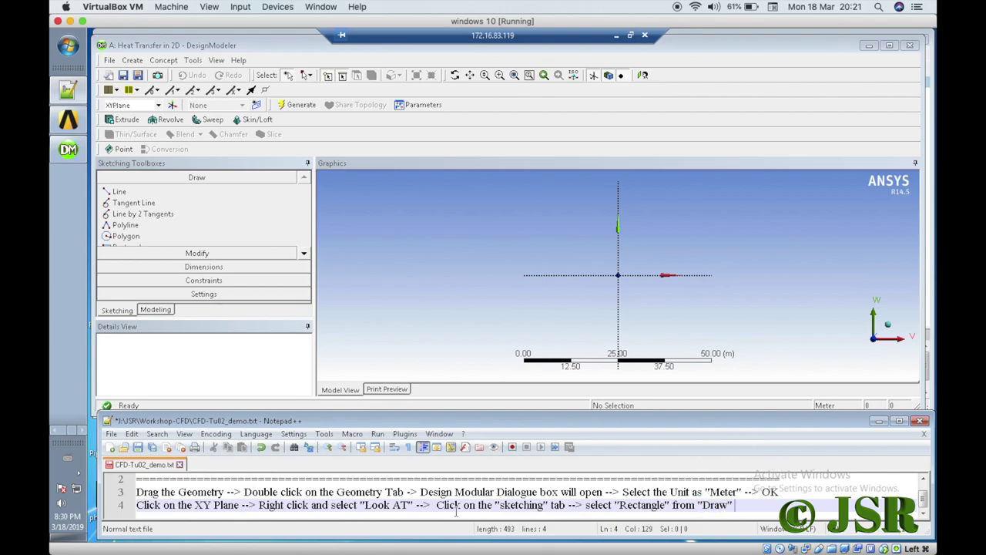
key("BackSpace")
key("BackSpace")
type("ab --")
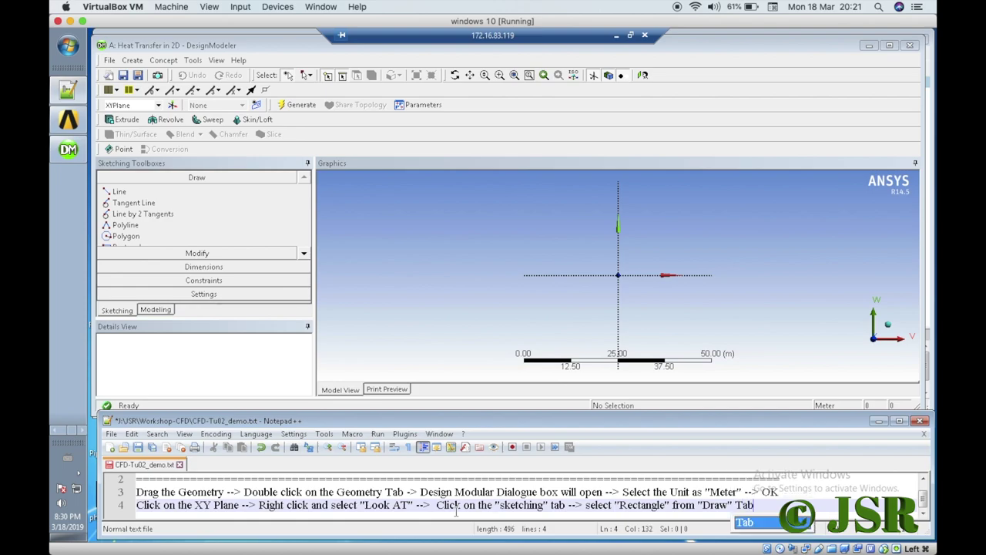
type(">")
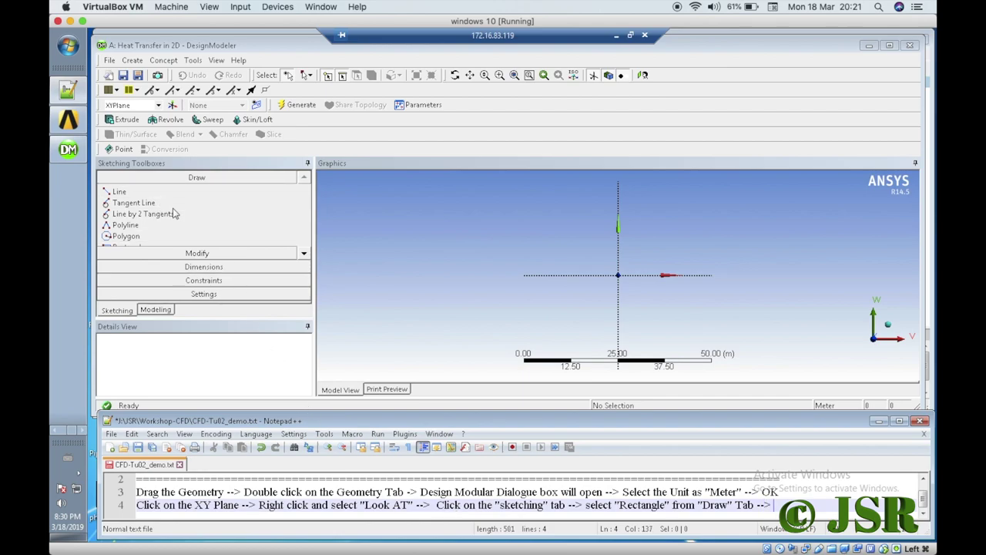
Sketch a rectangle about 24 m by 13 m in DesignModeler, starting at the origin and extending along the positive axes.
left_click(197, 316)
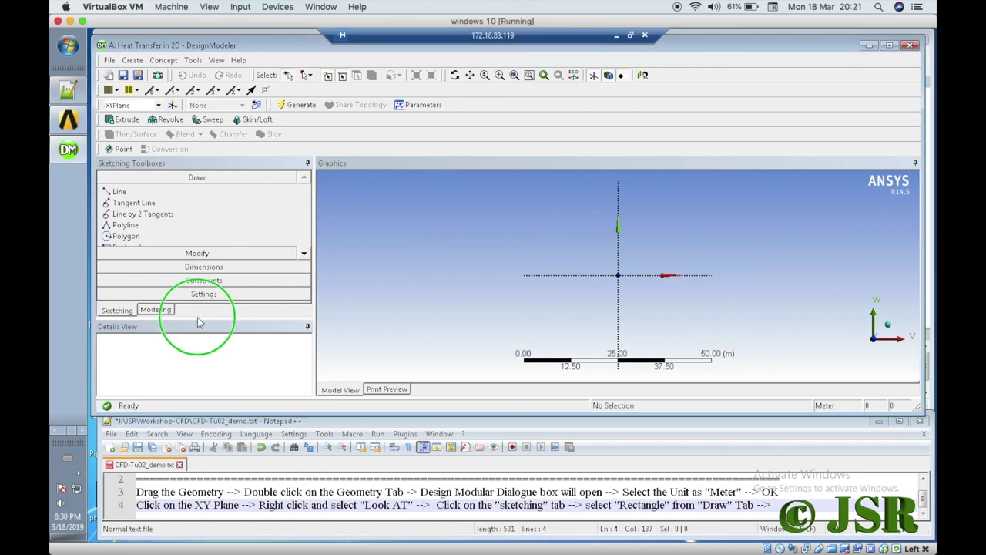
left_click_drag(193, 326, 193, 365)
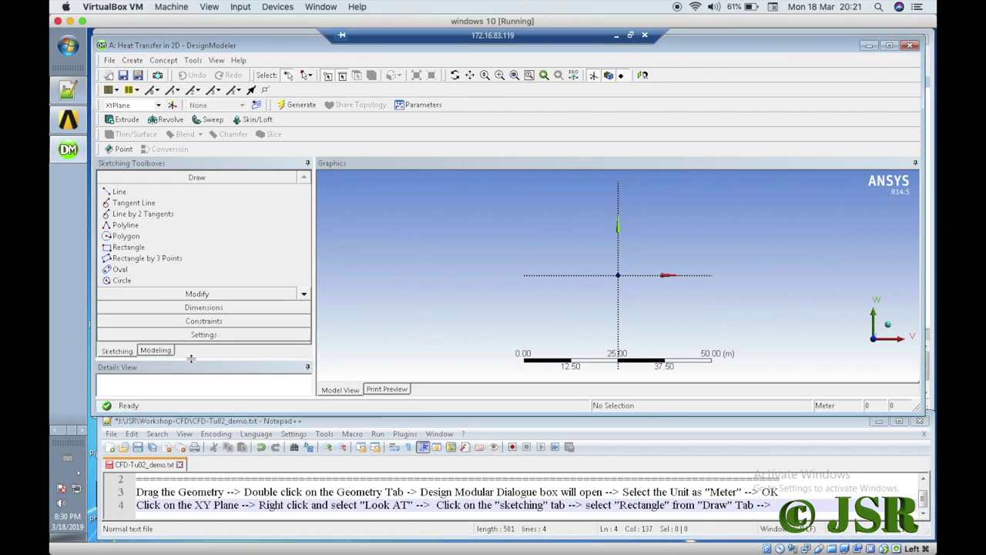
left_click(144, 247)
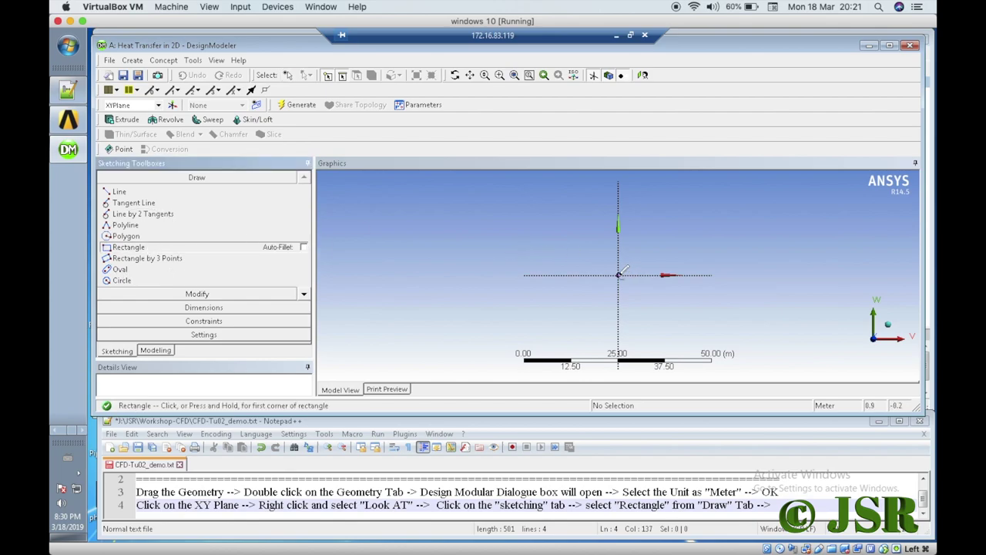
left_click_drag(618, 274, 707, 227)
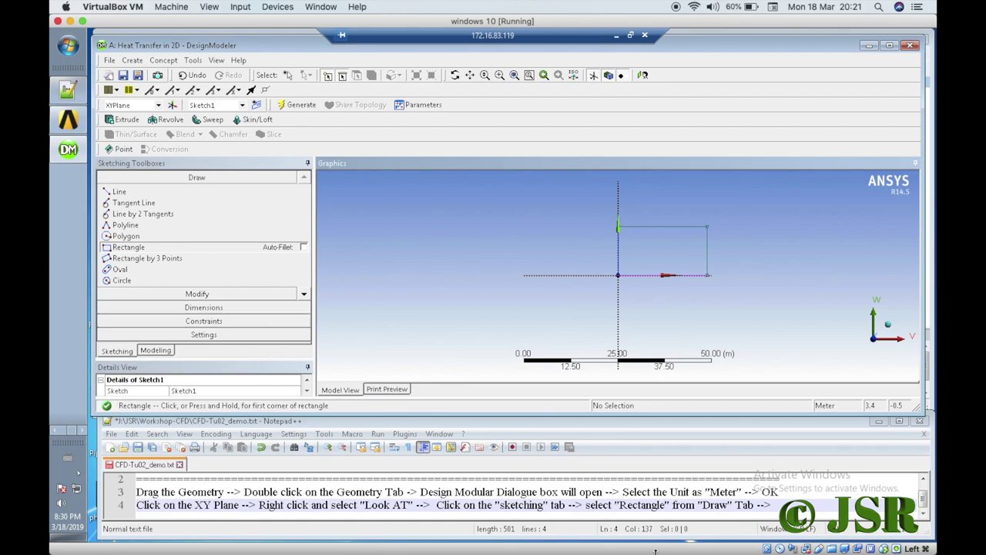
Finish line 4 of the Notepad++ notes with "Draw a rectangle" and start line 5.
left_click(776, 505)
type("\"Draw\" Tab --> Draw ")
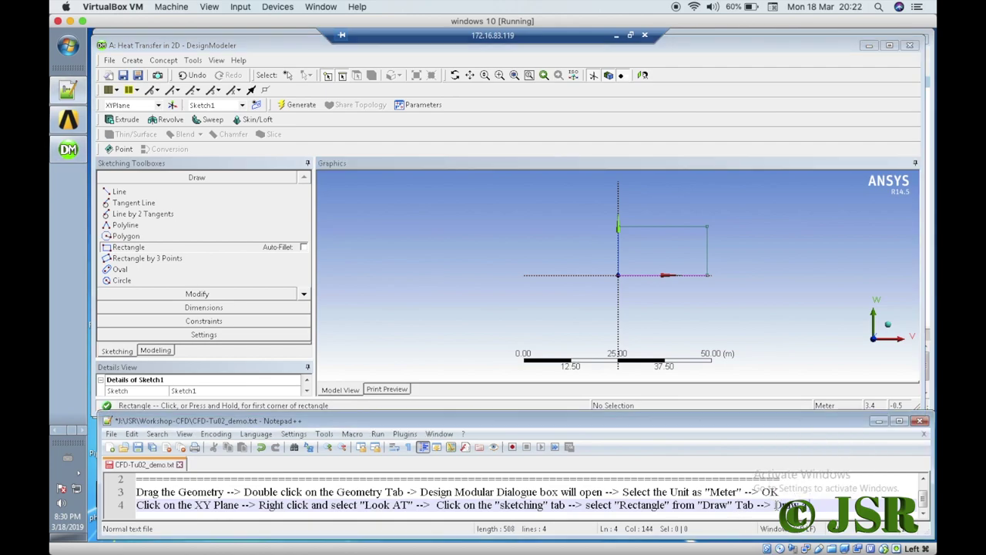
type("Rectan")
key("Return")
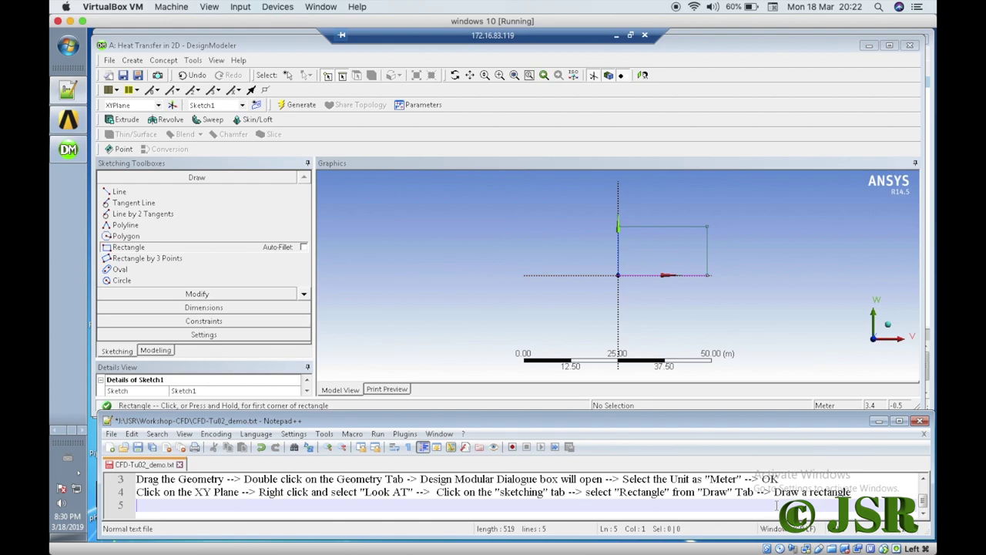
Write "Go to "Dimension" Tab -->" on line 5 of the notes.
type("Got")
key("BackSpace")
key("BackSpace")
type("to \"Dim")
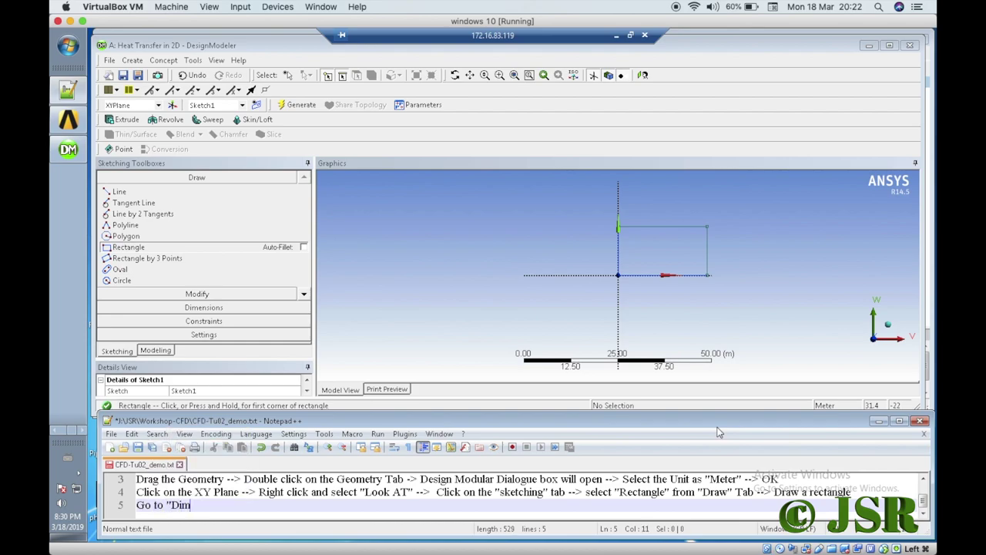
type("ension\" TAb -->")
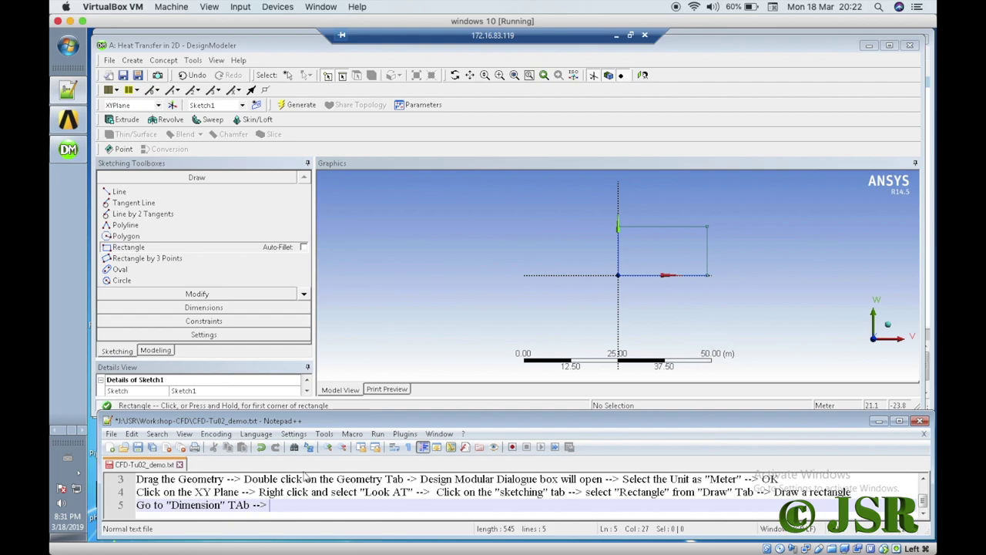
left_click(249, 504)
key("BackSpace")
key("BackSpace")
type("ab")
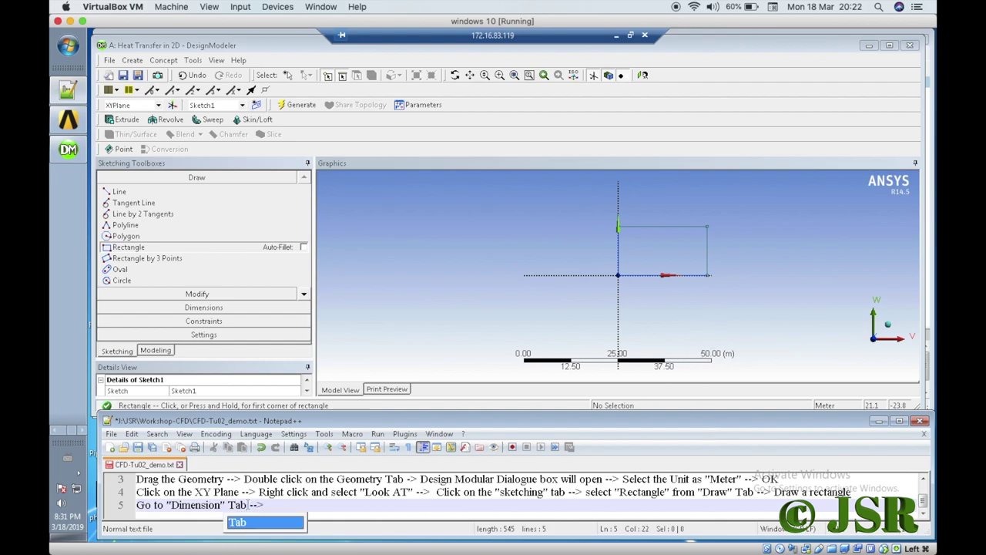
left_click(265, 505)
In DesignModeler, add General dimensions to the rectangle's bottom edge and left edge, and show their values in the sketch details.
left_click(198, 308)
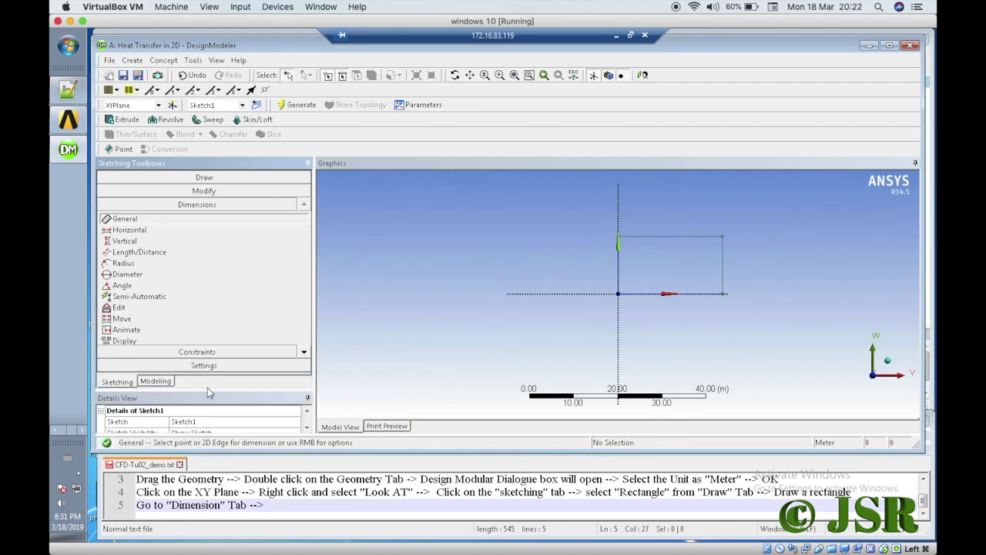
left_click_drag(205, 390, 207, 365)
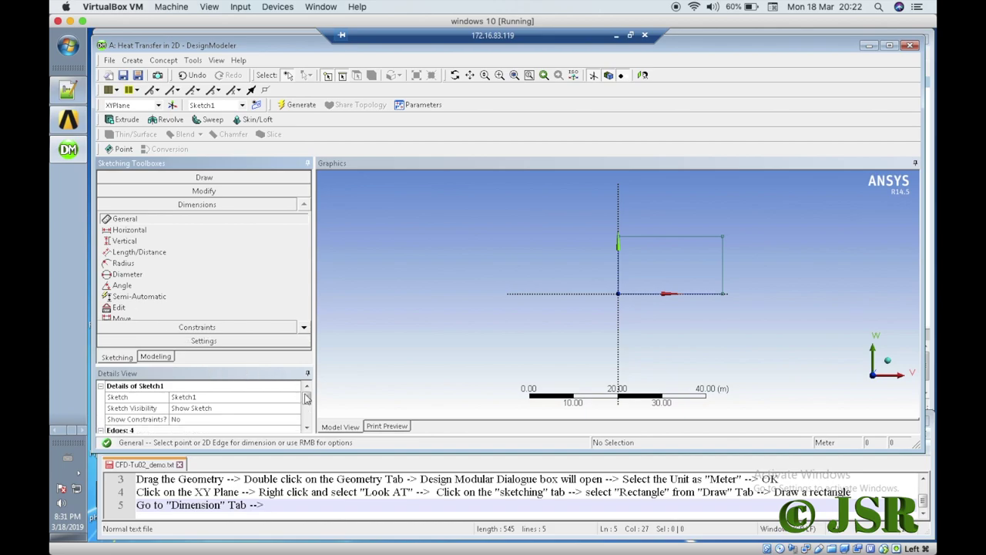
left_click_drag(308, 404, 308, 417)
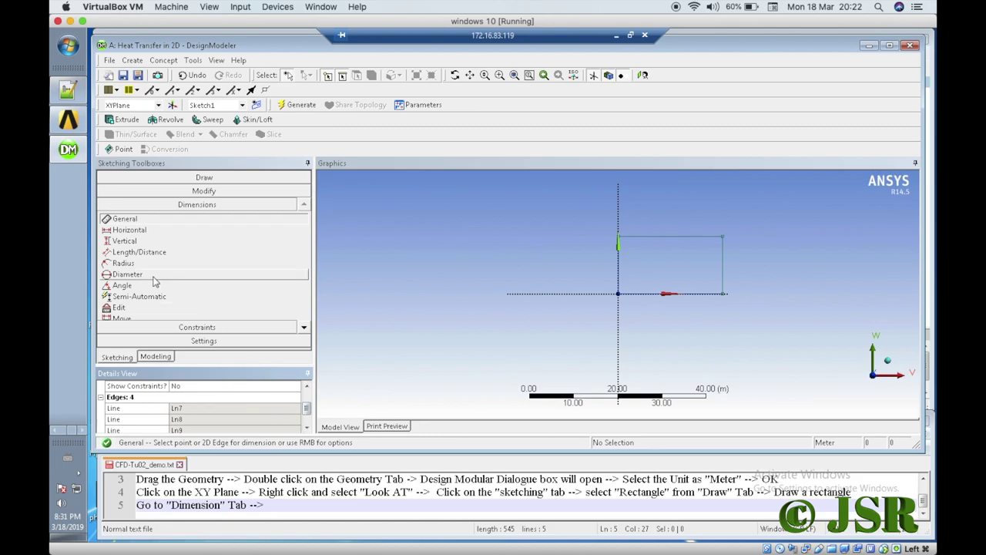
left_click(128, 220)
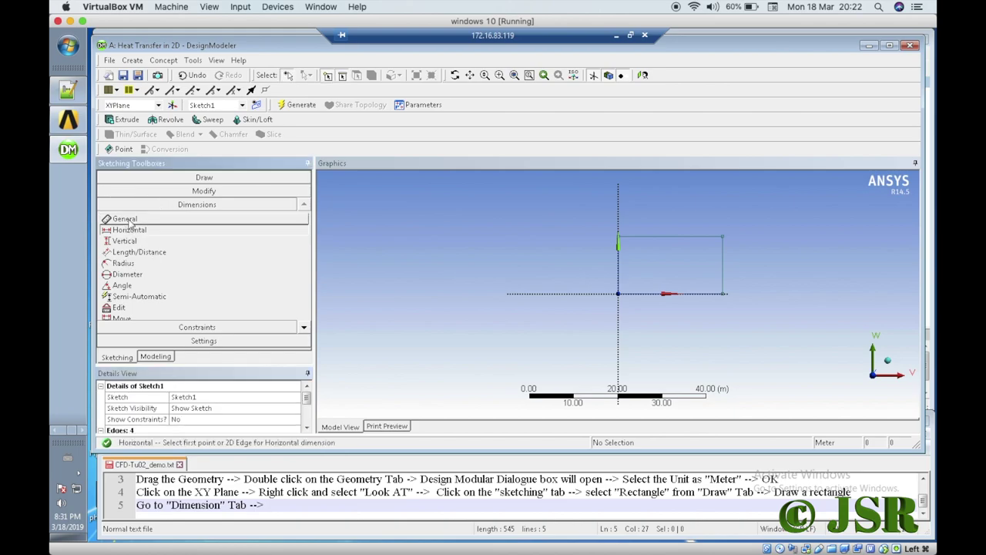
left_click(128, 220)
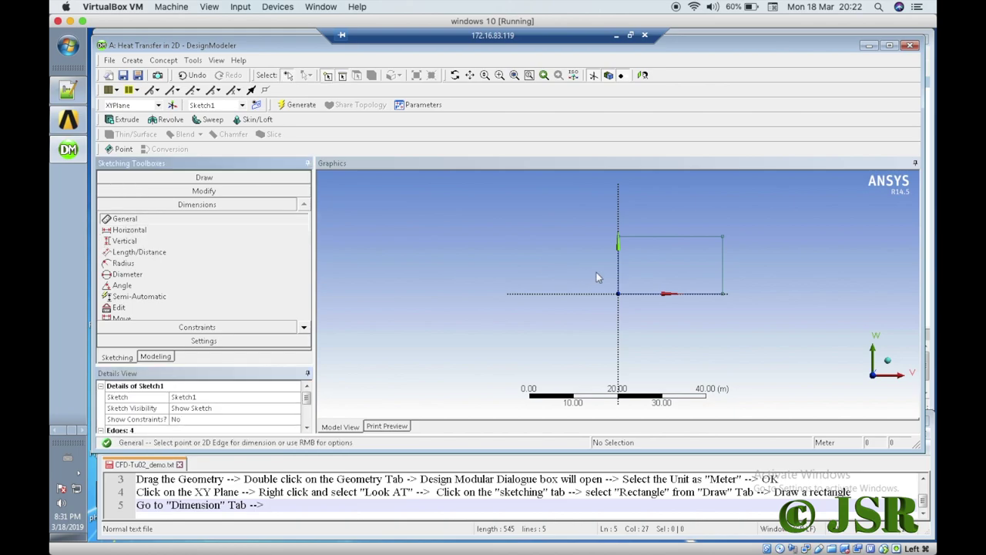
left_click(647, 298)
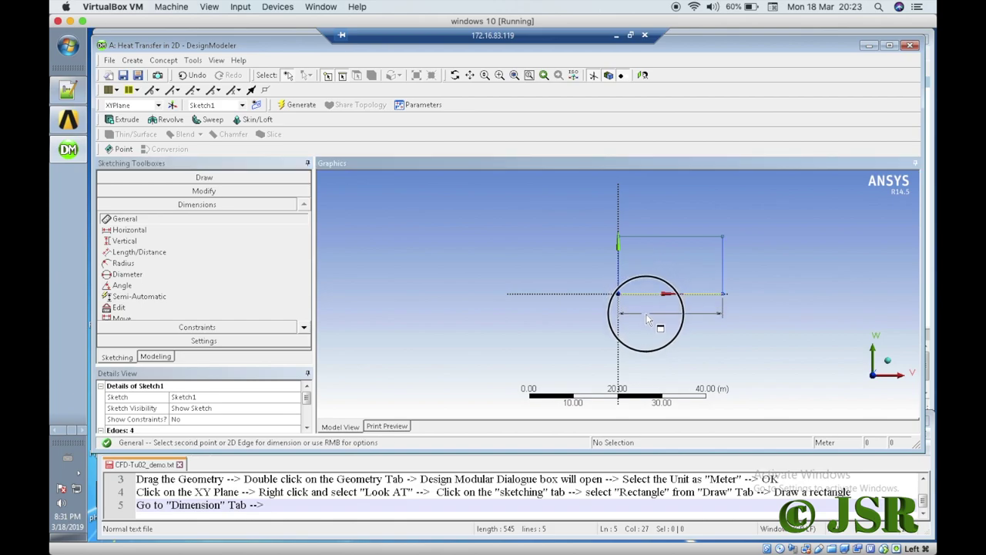
left_click(647, 321)
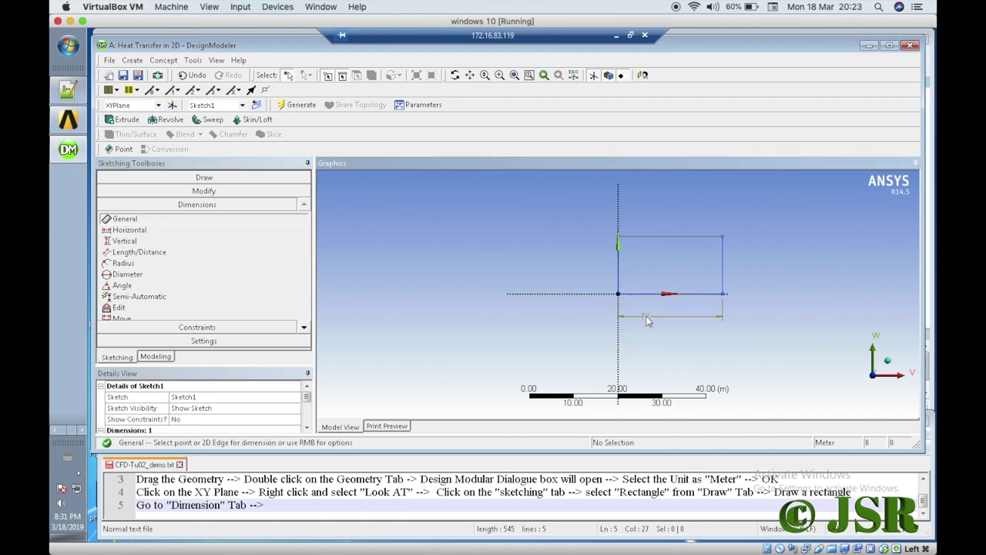
left_click(618, 278)
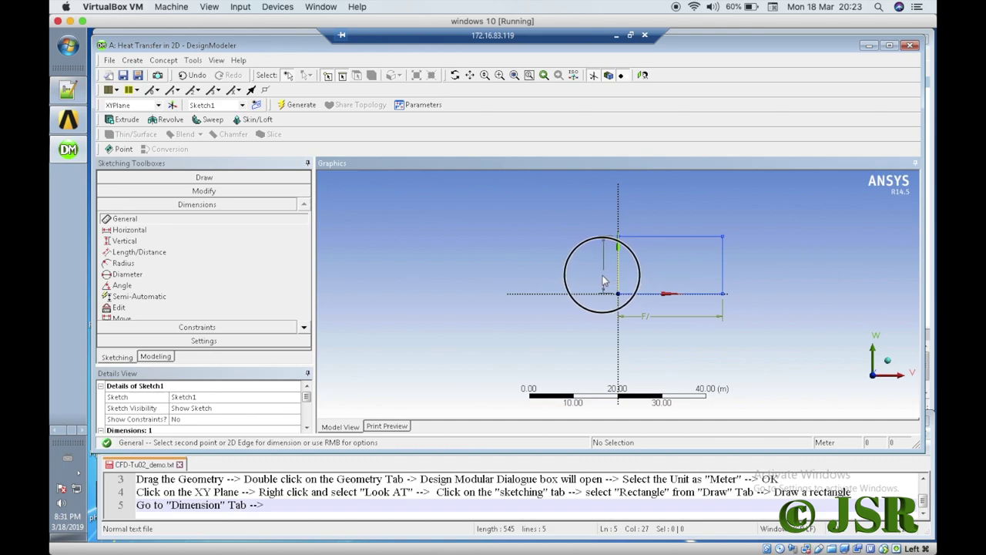
left_click(603, 282)
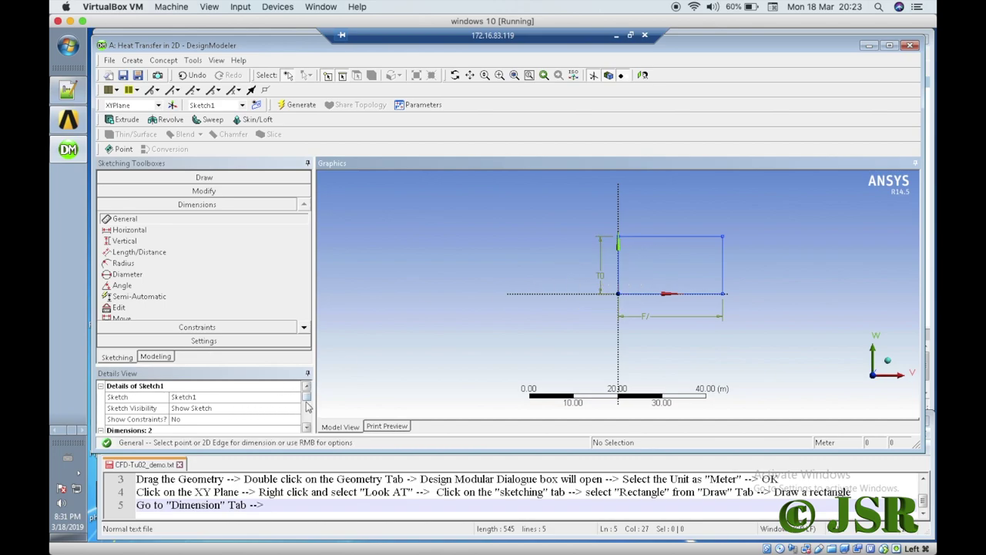
left_click_drag(307, 406, 307, 413)
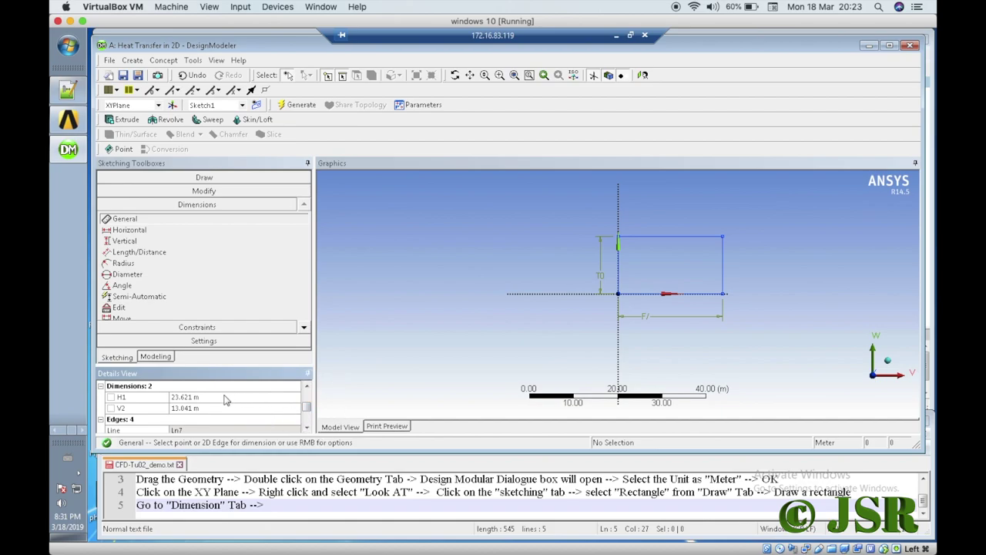
Continue line 5 of the Notepad++ notes with "set the "Length as 1 m" and "width as 0.00254 m"".
left_click(285, 506)
left_click_drag(333, 410, 333, 417)
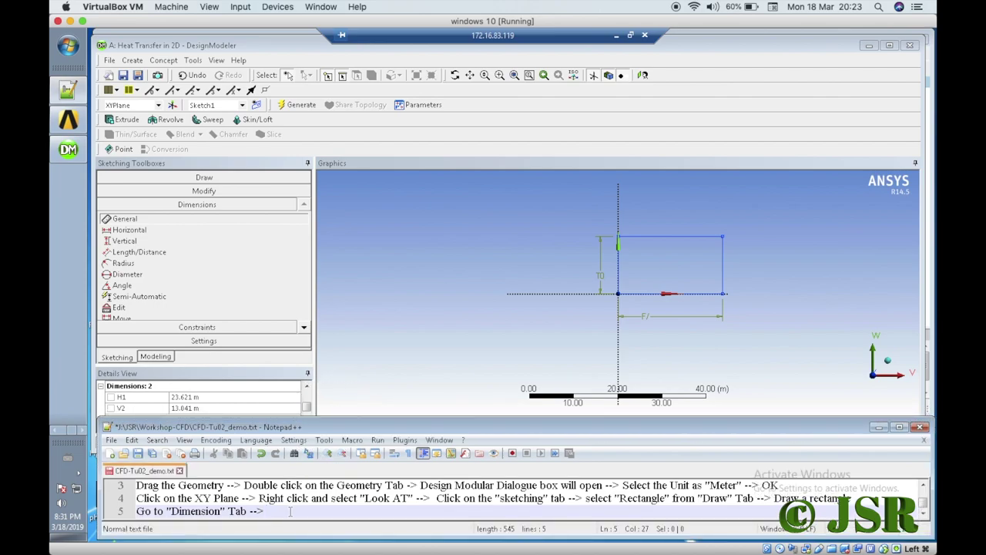
type("set the \"L")
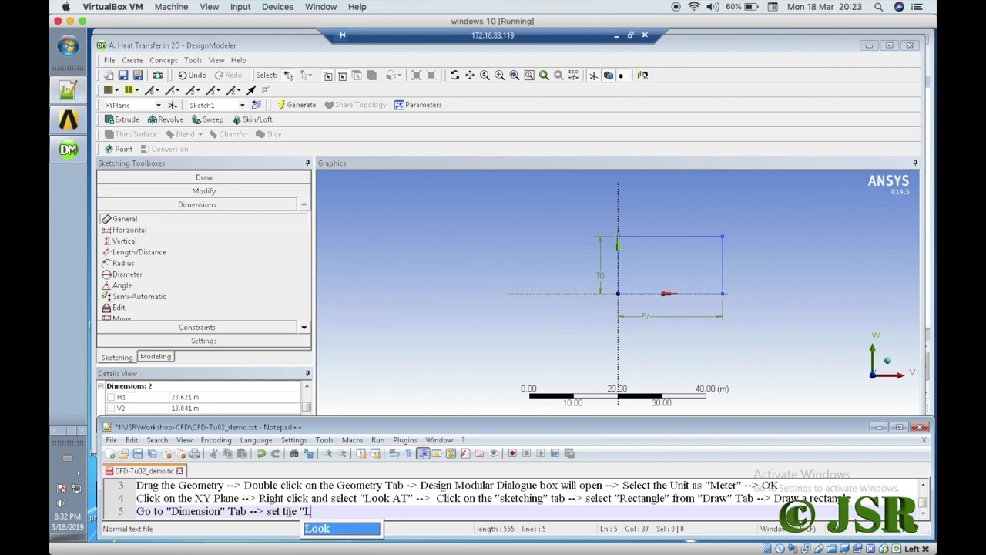
type("ength ")
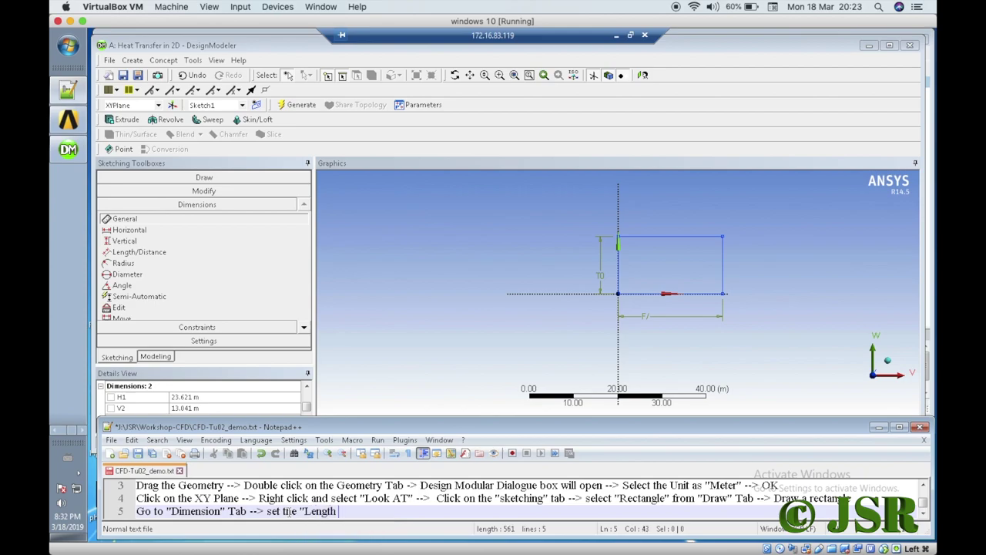
type("as ")
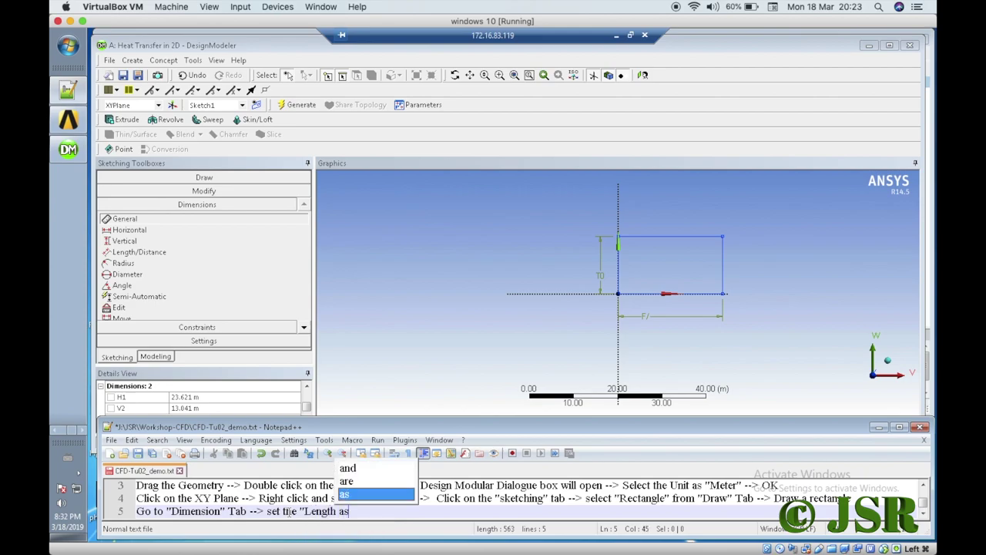
type("1 ")
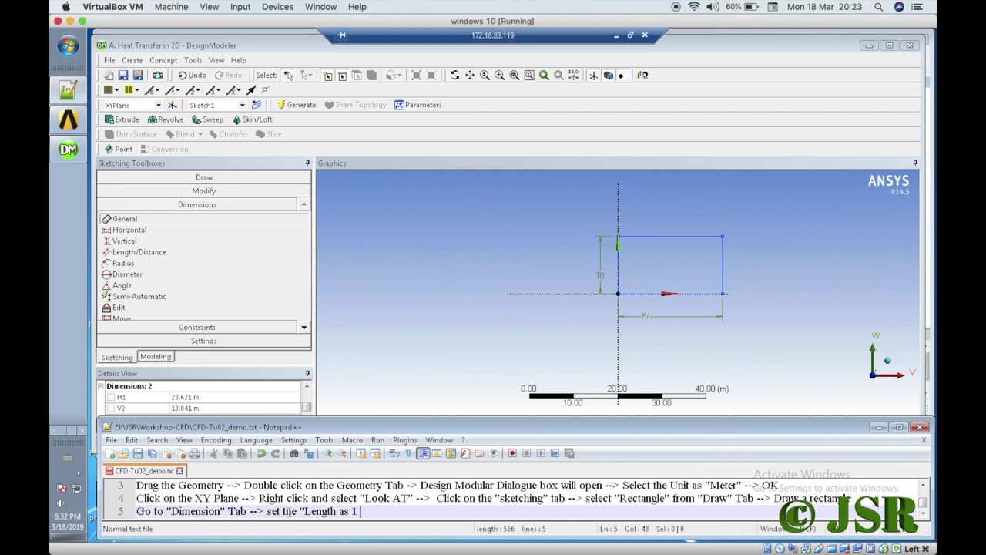
type("m\" a")
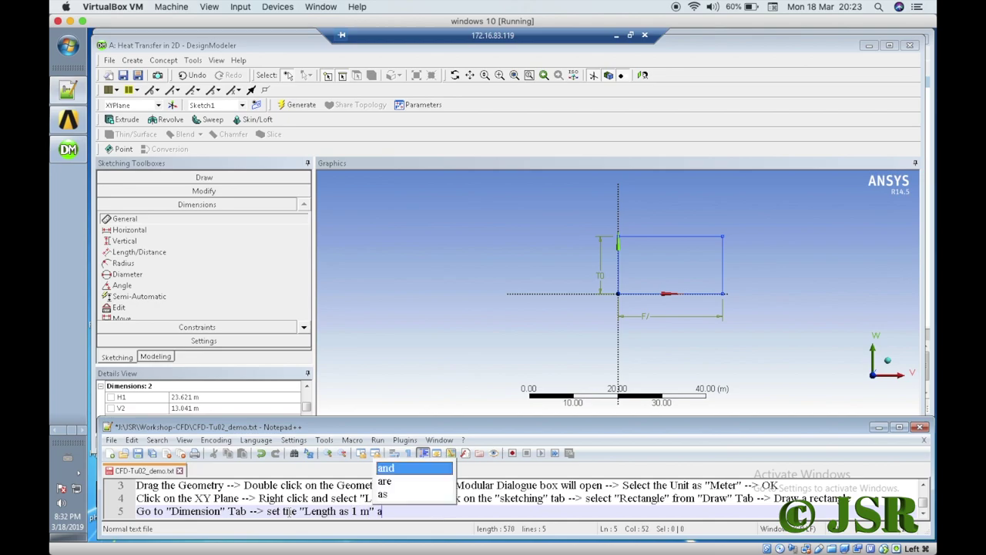
type("nd \"wid")
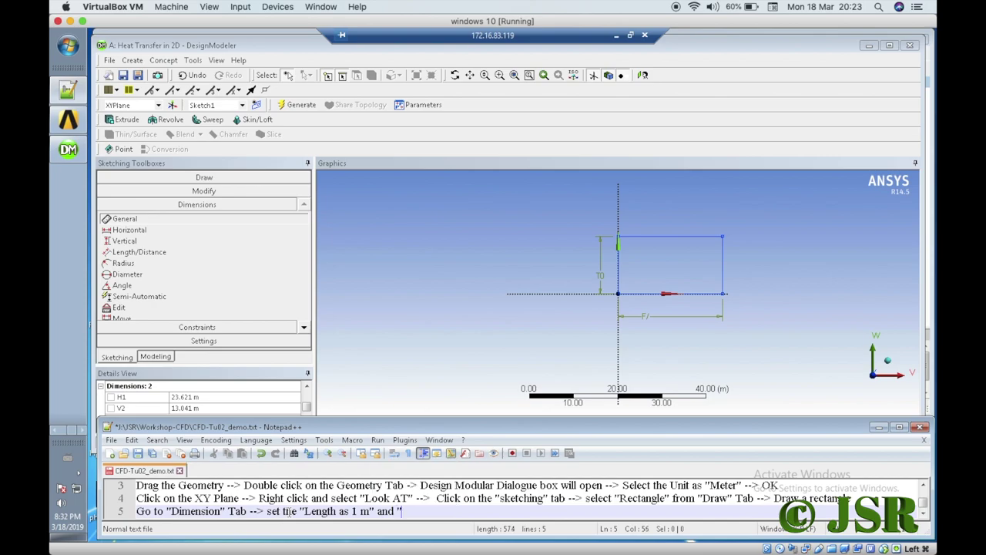
type("th as 0.00254")
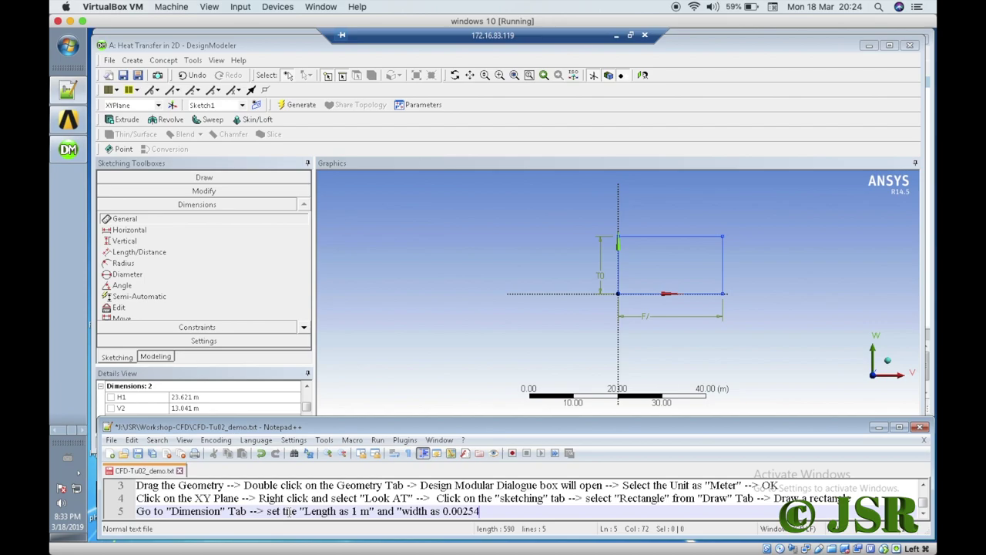
type("m\"")
In DesignModeler, set the rectangle's horizontal dimension H1 to 1 m and its vertical dimension V2 to 0.00254 m.
left_click(236, 397)
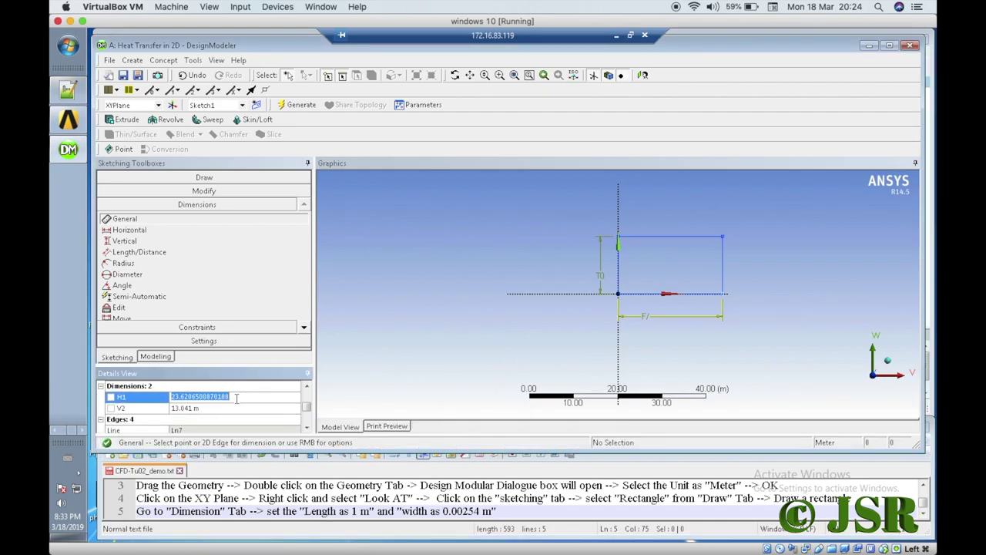
type("1")
left_click(214, 408)
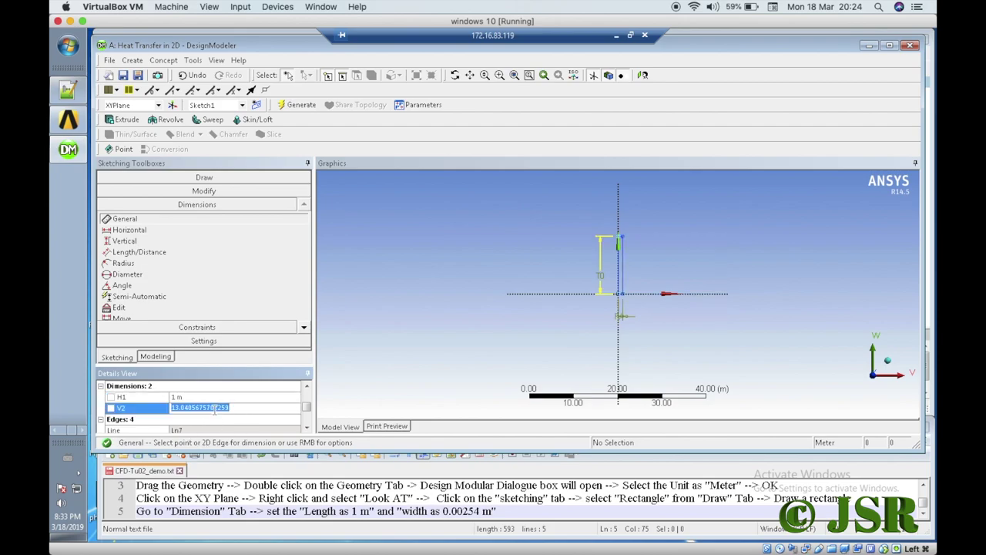
type("0.0")
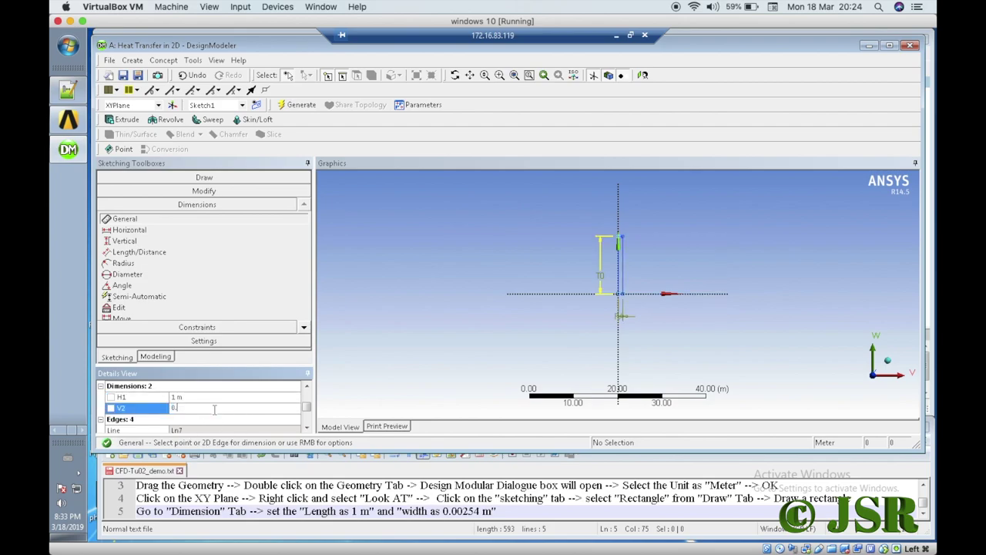
type("0")
type("254")
key("Return")
right_click(432, 245)
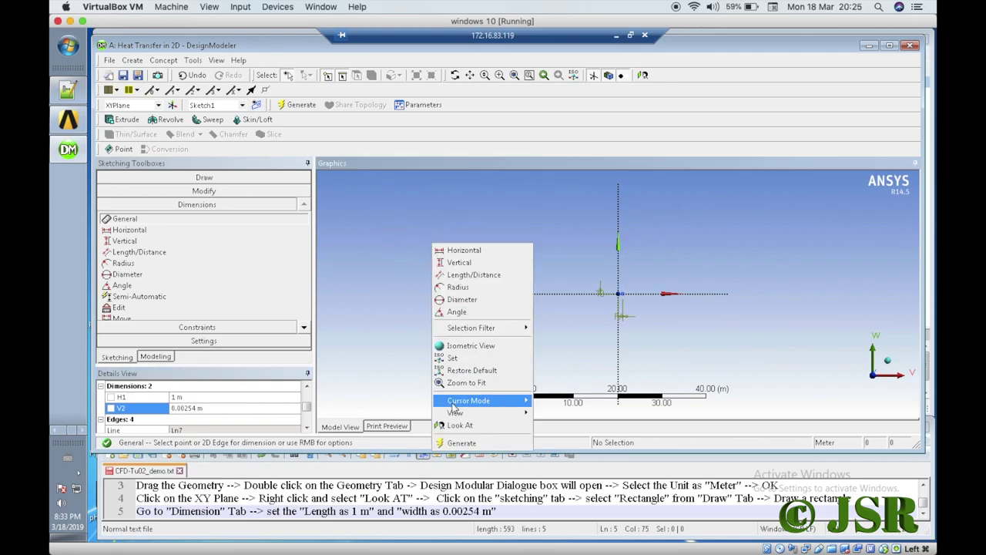
left_click(460, 425)
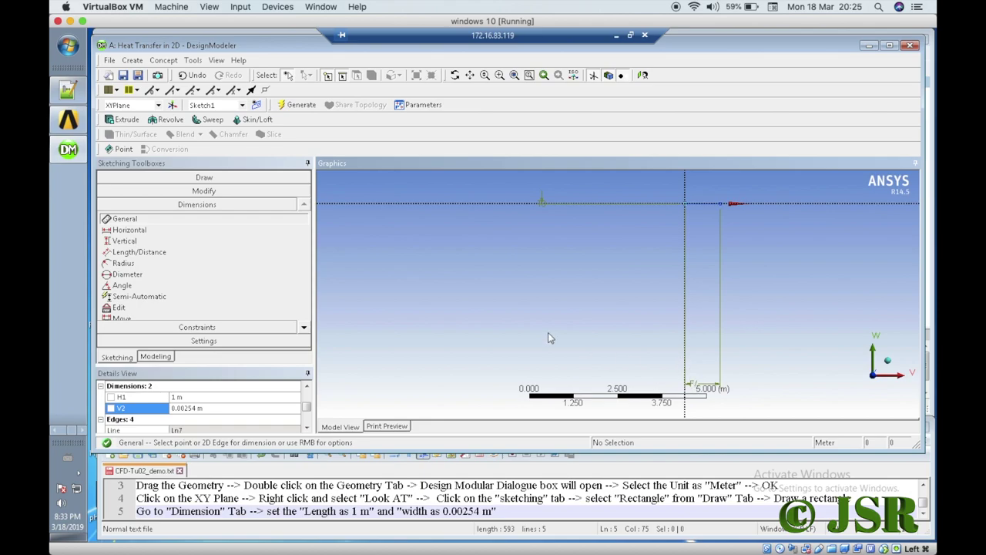
Add "-->" to the end of line 5 in the Notepad++ notes.
left_click(528, 512)
type("-->")
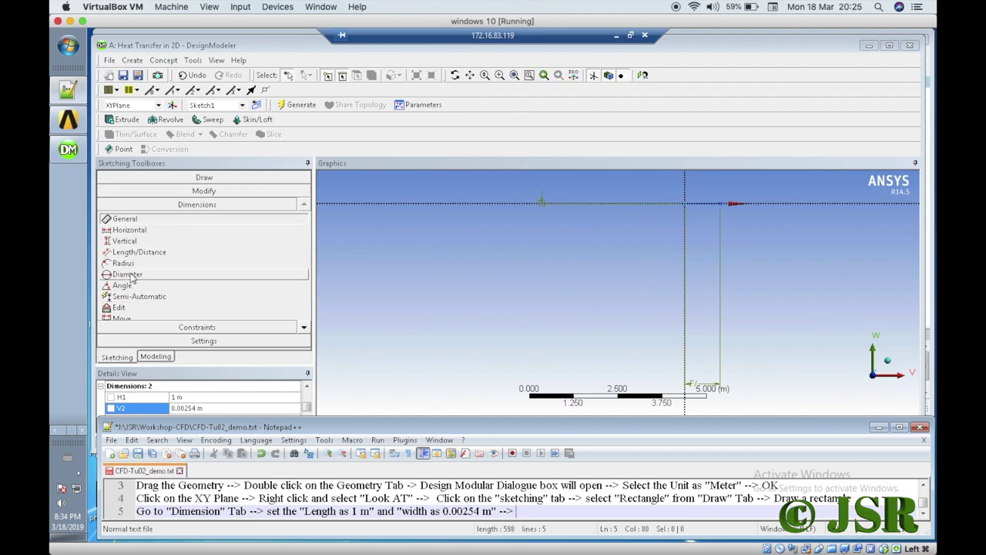
In DesignModeler, use Move to bring the horizontal and vertical dimensions closer to the resized rectangle, and apply Look At to the sketch.
left_click(127, 321)
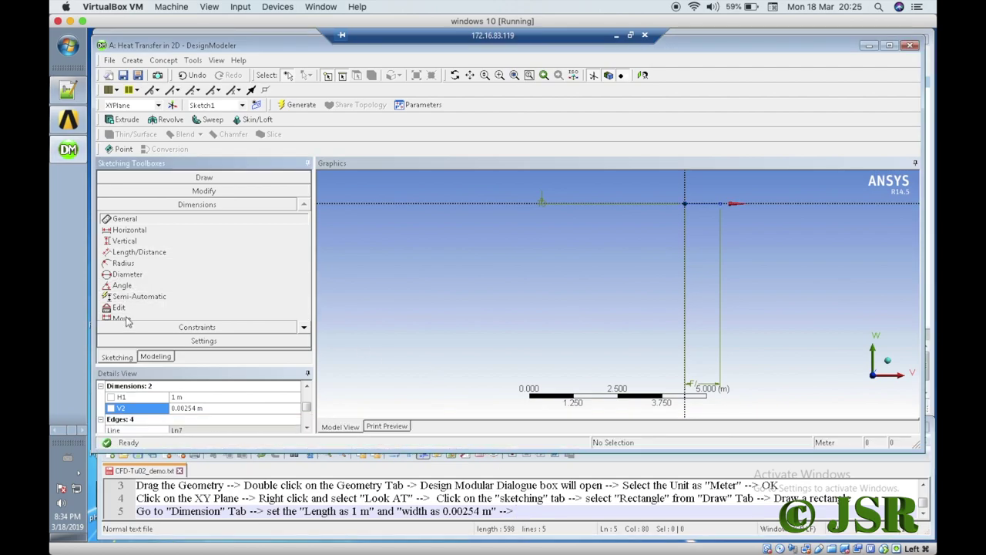
left_click(123, 318)
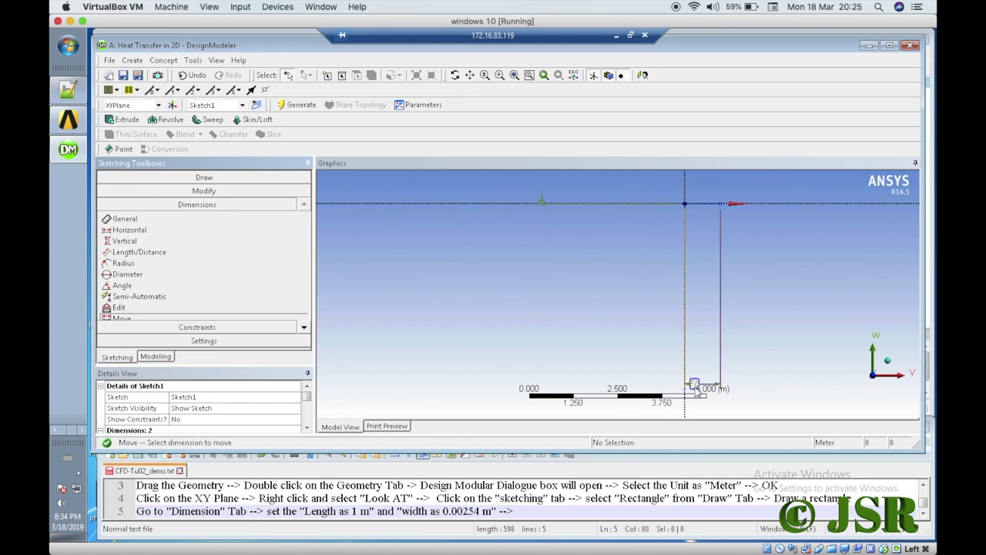
left_click(696, 388)
left_click(699, 214)
left_click_drag(541, 205, 683, 198)
left_click(561, 221)
right_click(561, 221)
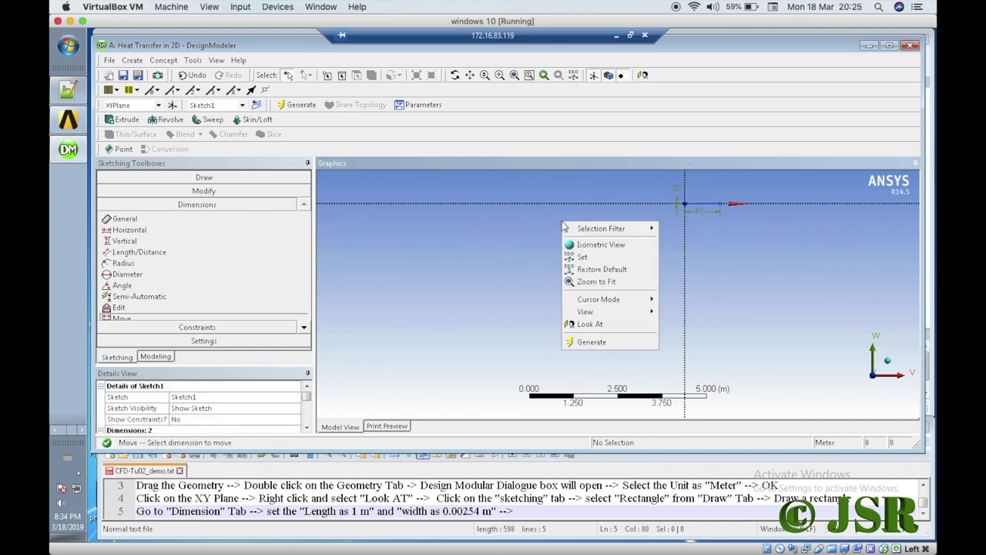
left_click(599, 323)
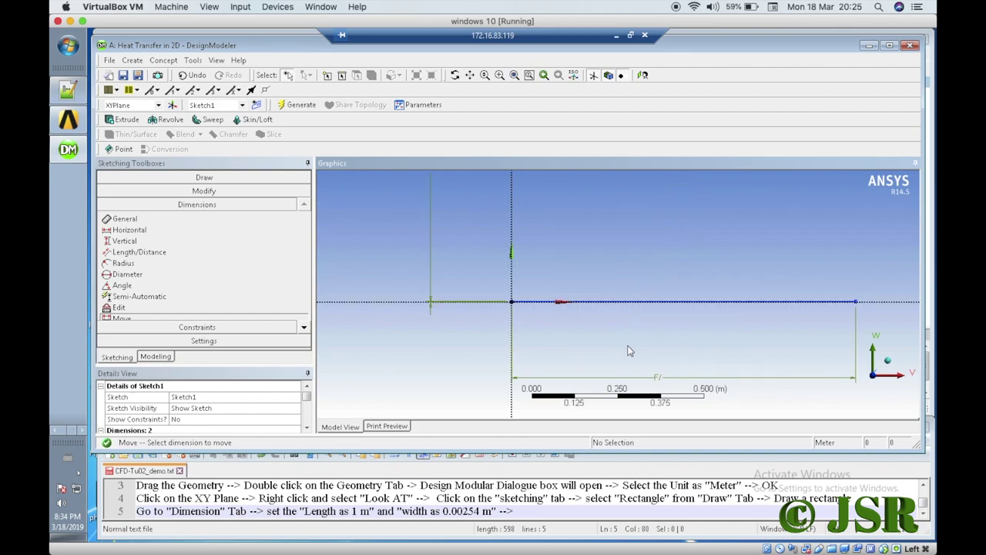
Move the horizontal dimension to just below the rectangle and the vertical dimension beside its left edge, and apply Look At again.
left_click_drag(654, 382, 641, 317)
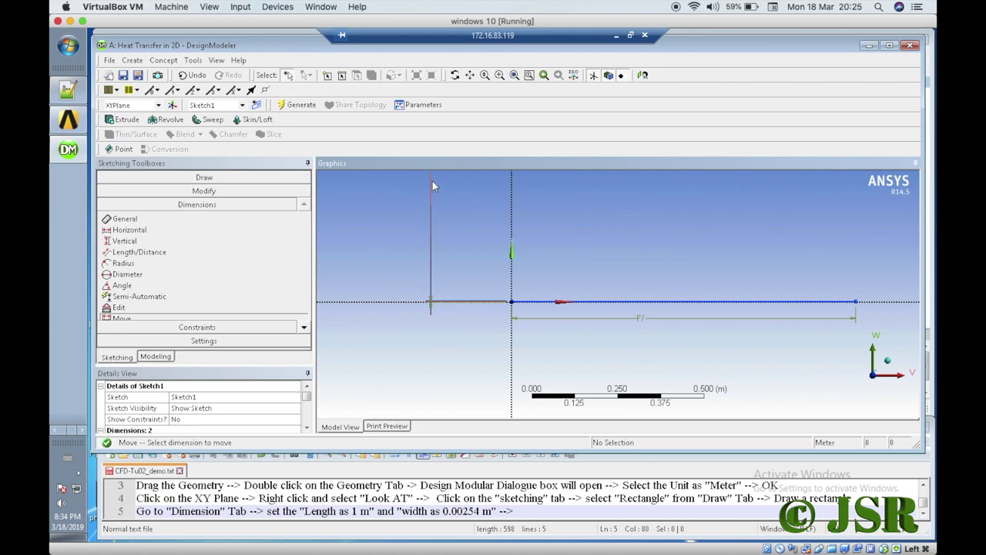
left_click_drag(432, 180, 502, 282)
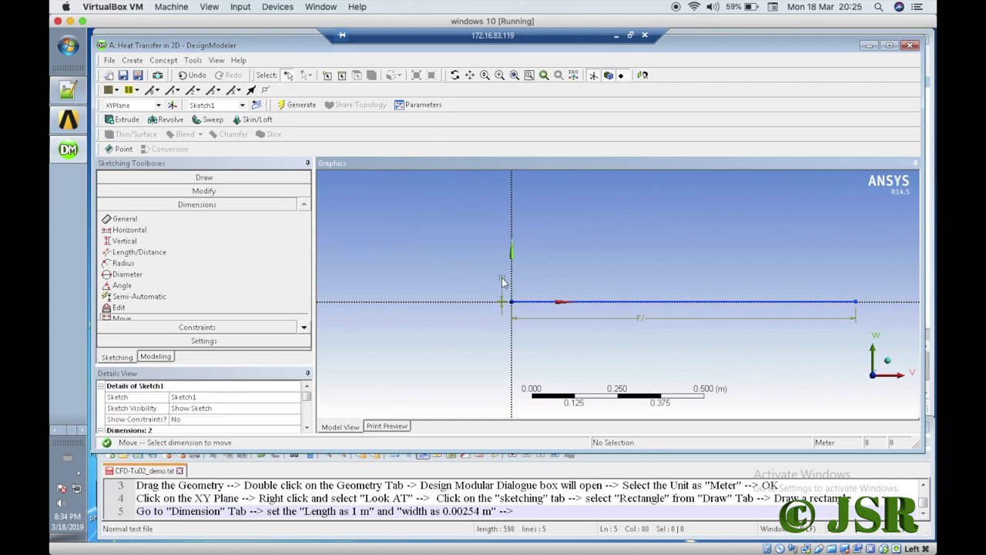
right_click(419, 230)
left_click(454, 330)
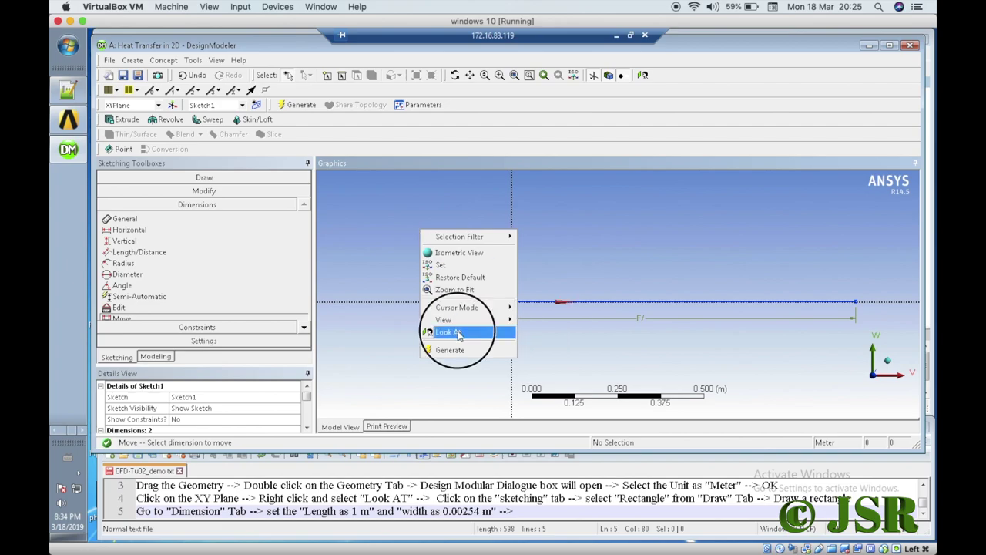
Try to shift the horizontal and vertical dimensions even closer to the rectangle's edges.
left_click_drag(563, 325, 566, 322)
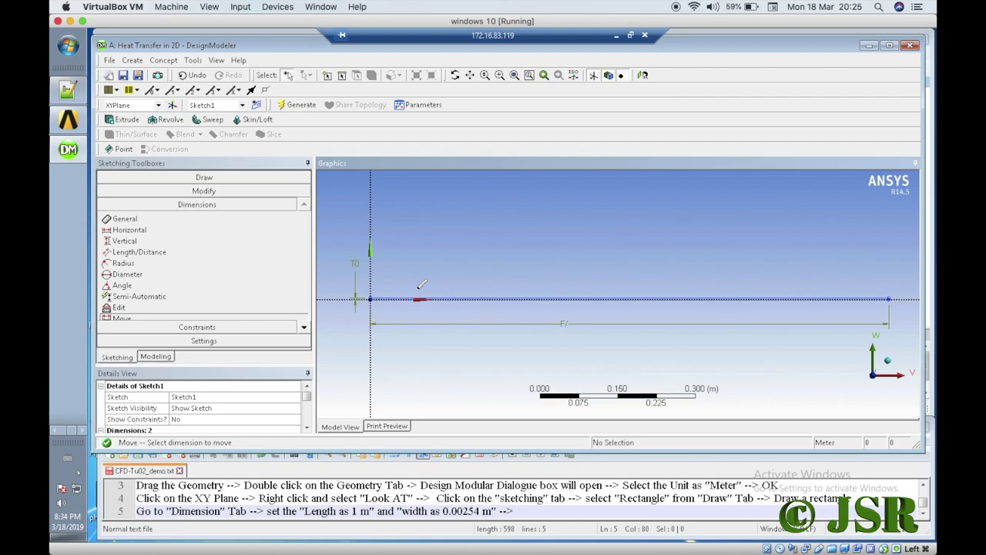
left_click(119, 307)
left_click(355, 264)
left_click_drag(356, 266, 369, 293)
left_click(566, 319)
left_click_drag(566, 321, 567, 309)
right_click(558, 259)
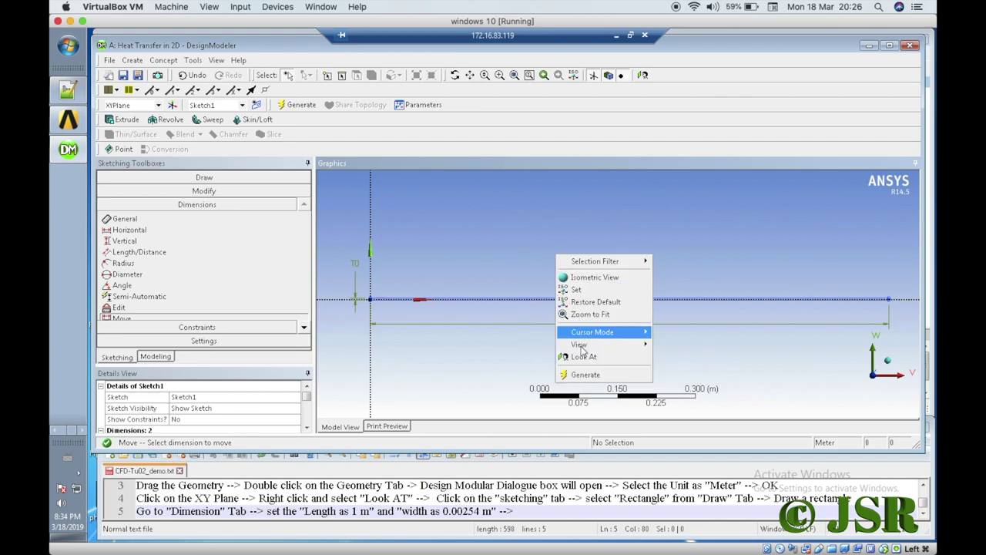
left_click(585, 359)
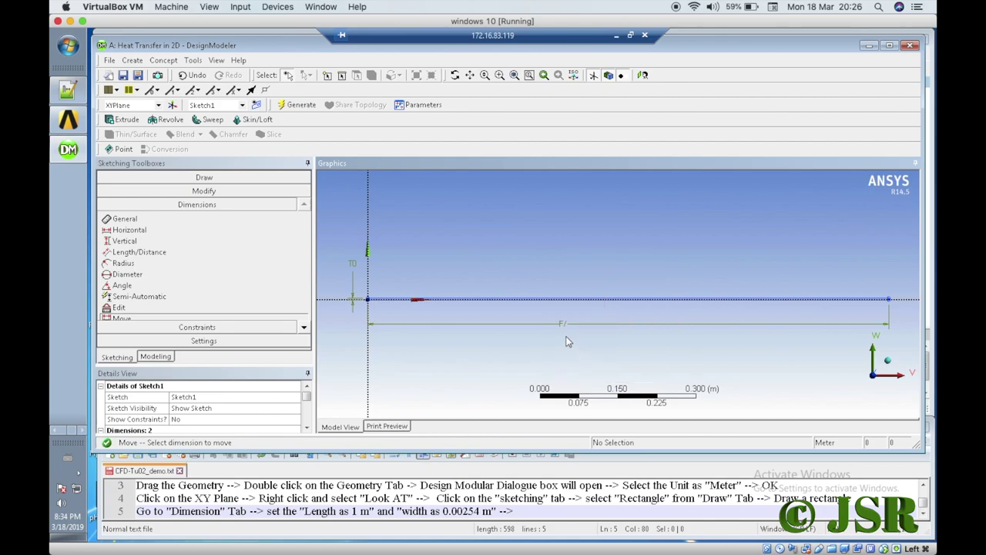
left_click(563, 325)
right_click(420, 228)
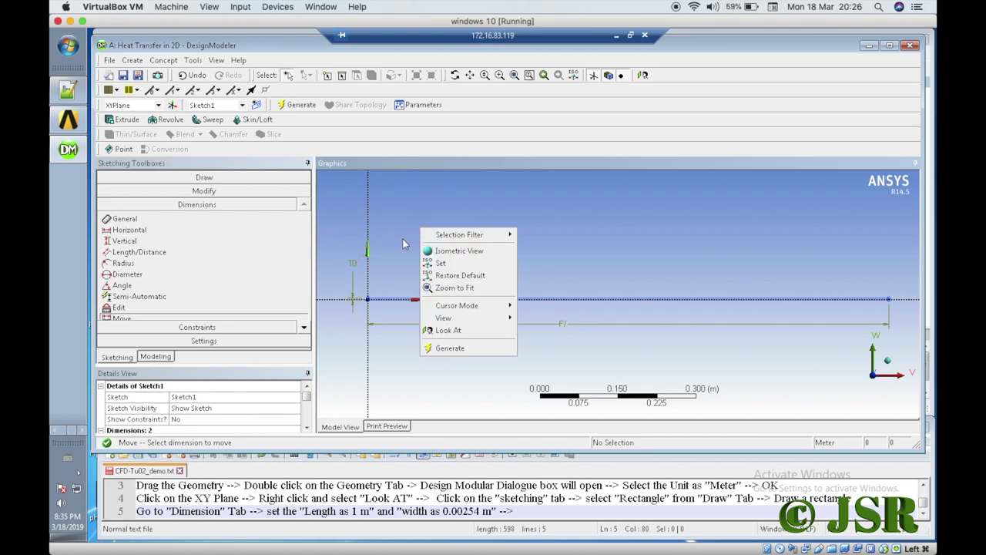
left_click(353, 261)
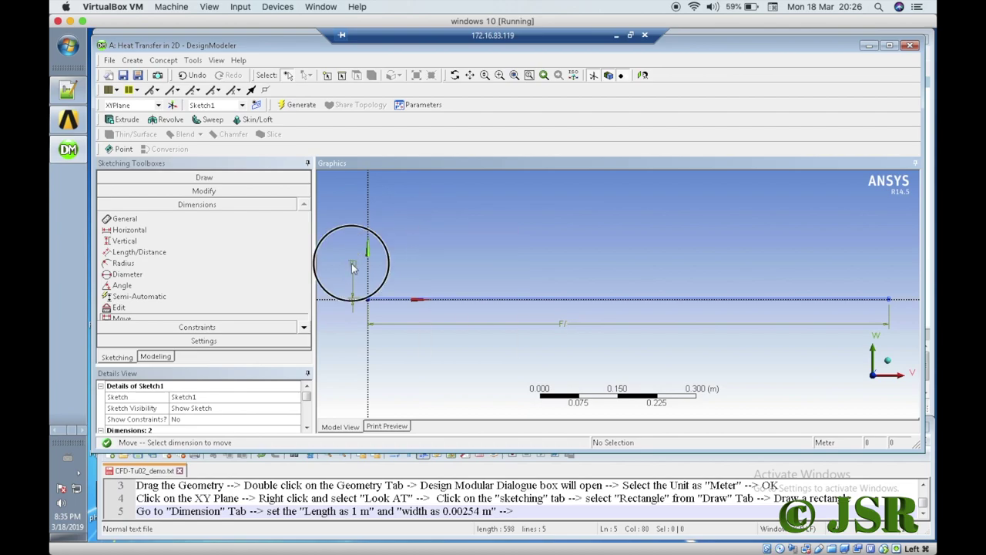
left_click_drag(352, 267, 362, 296)
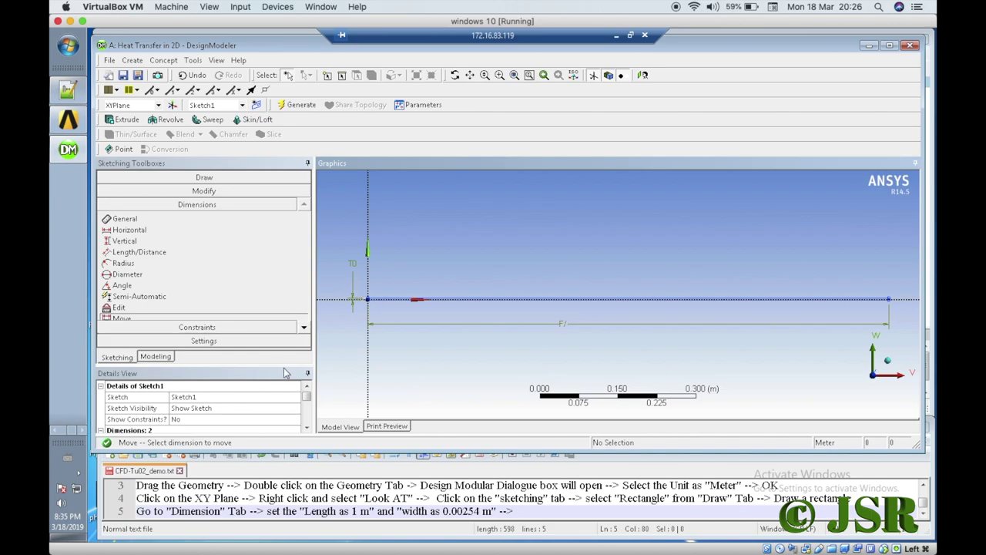
Scroll the sketch details to the dimensions and enlarge the graphics area by narrowing the toolbox and details area.
left_click_drag(305, 396, 306, 403)
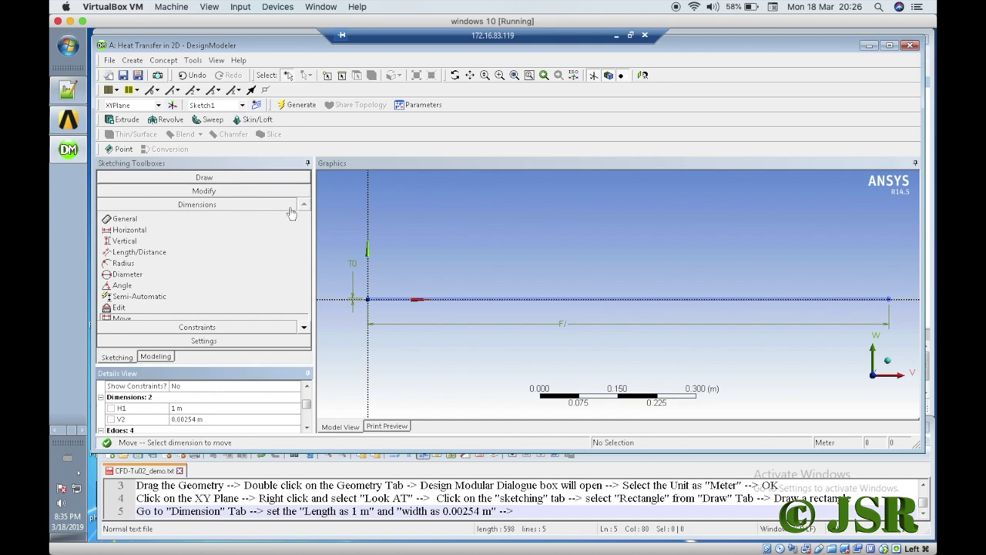
left_click(312, 221)
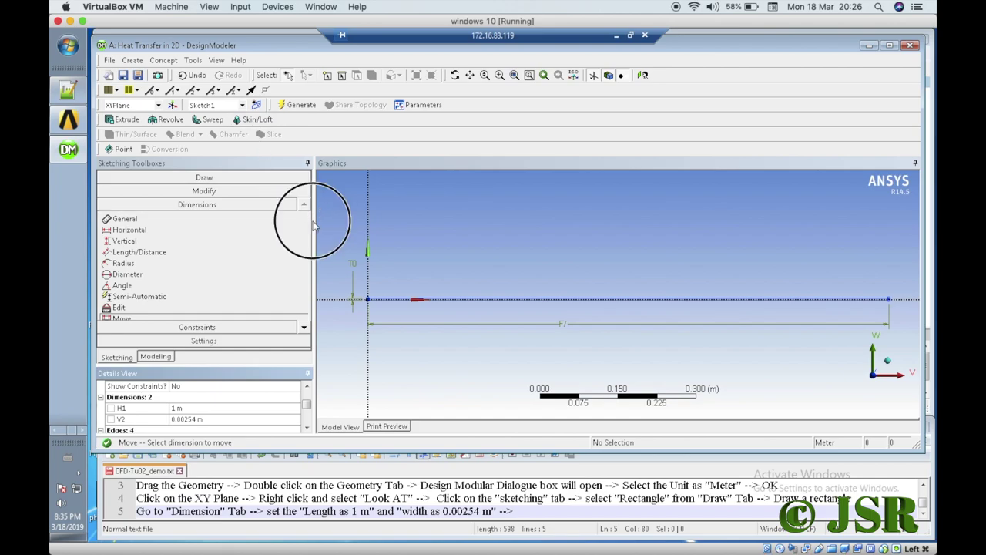
left_click_drag(313, 222, 252, 221)
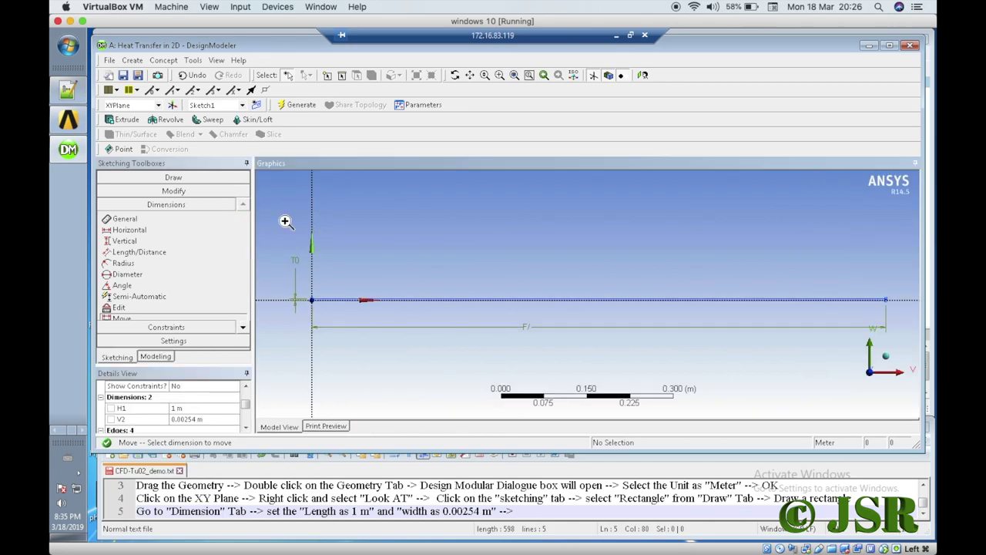
Use Move to lower the vertical dimension's label and place the horizontal dimension closer beneath the rectangle, and apply Look At.
right_click(284, 221)
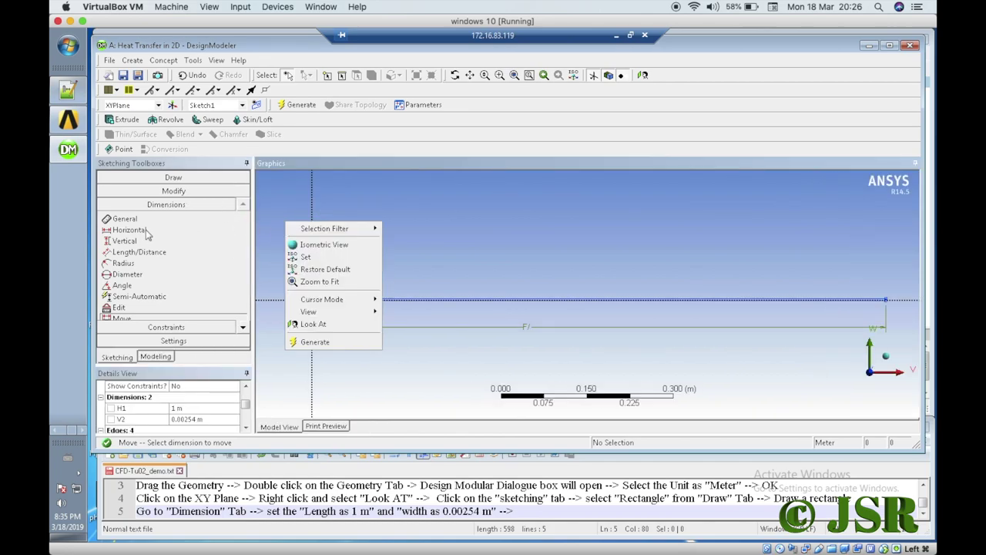
left_click(124, 316)
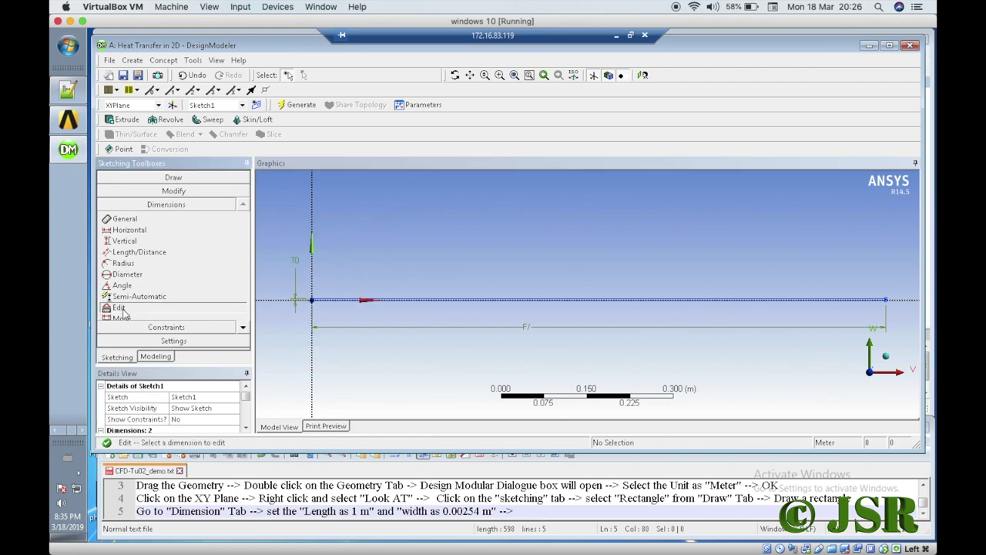
left_click(295, 261)
left_click_drag(296, 271, 295, 297)
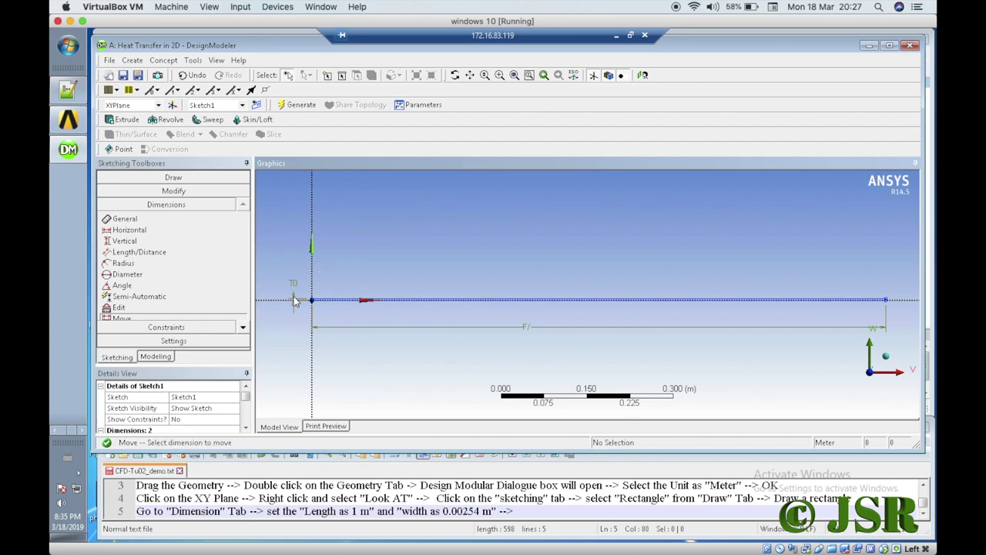
left_click(295, 287)
left_click_drag(527, 330, 523, 314)
right_click(508, 235)
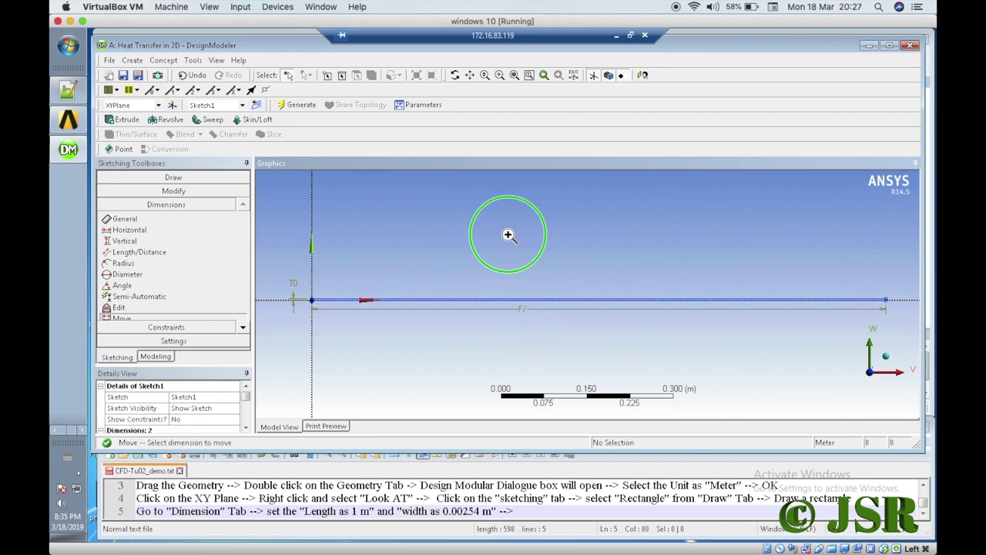
left_click(547, 339)
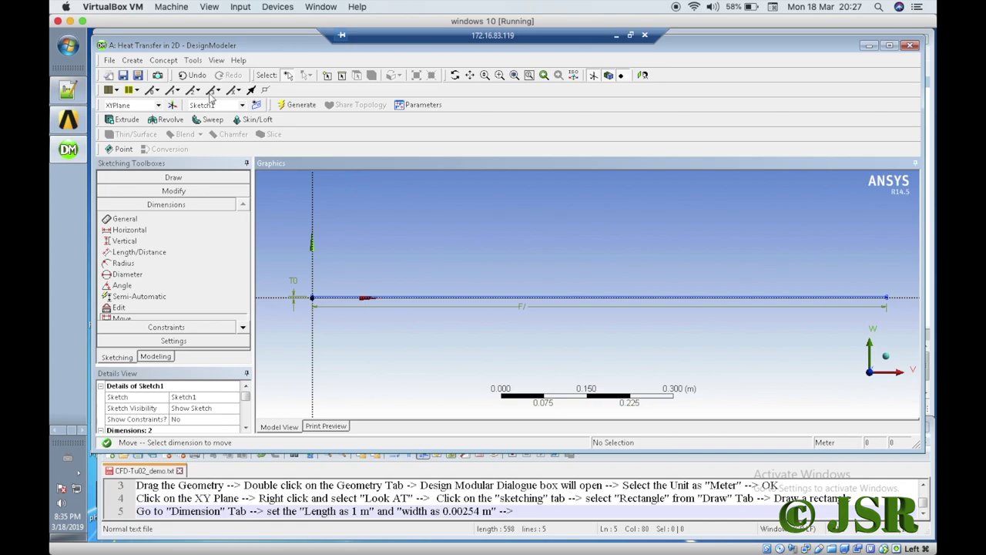
Switch to modeling mode, select Sketch1 under XYPlane, and bring its dimension values into view.
left_click(168, 178)
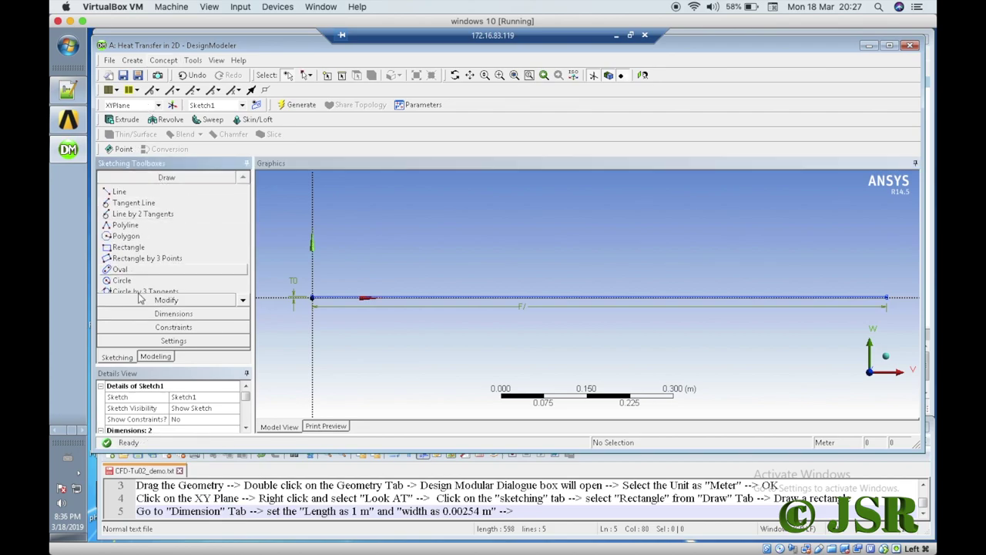
left_click(155, 357)
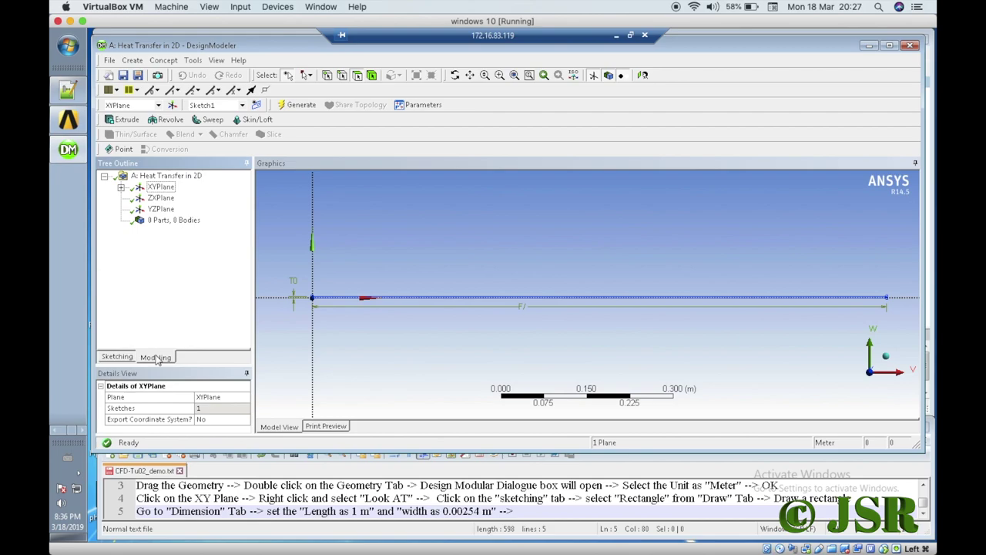
left_click(121, 187)
left_click(171, 199)
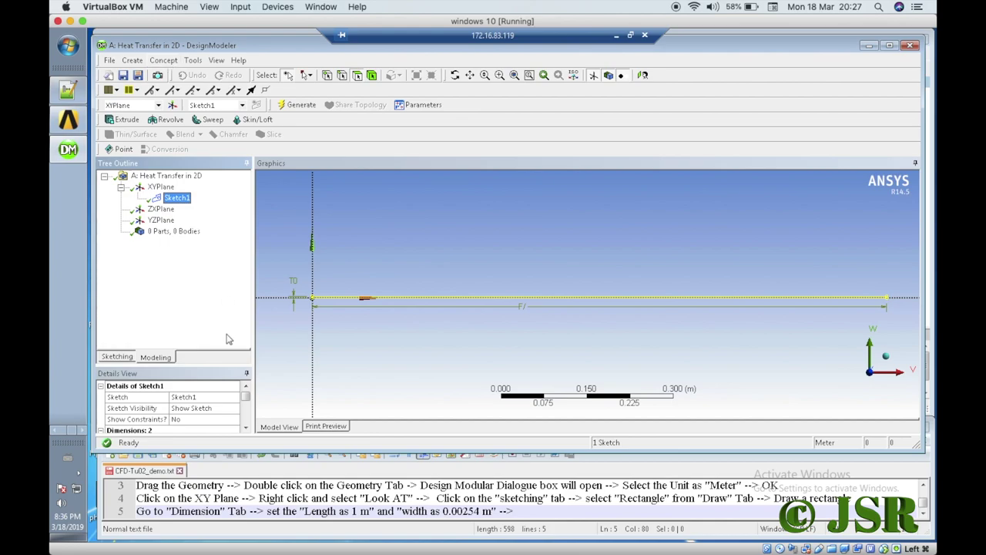
left_click(246, 399)
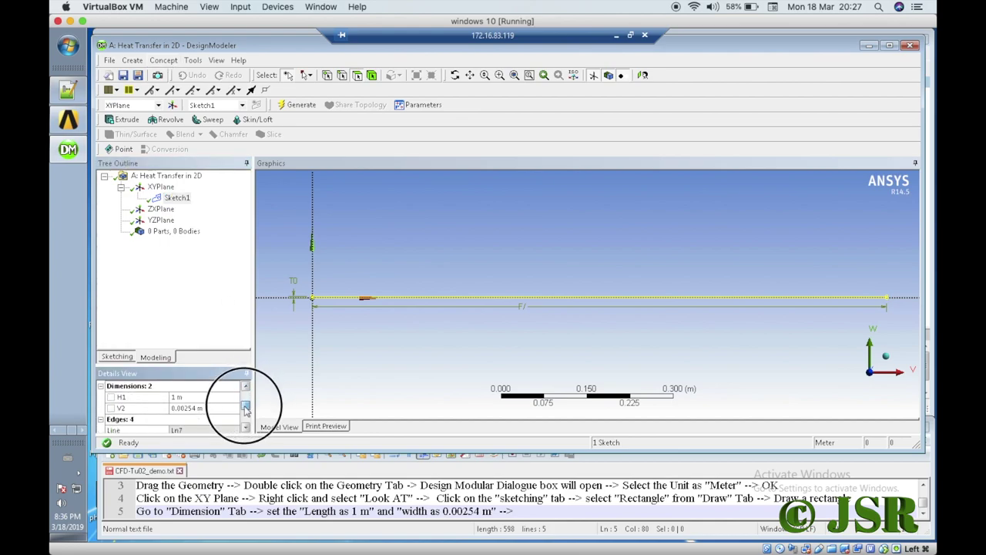
Set the rectangle's vertical dimension V2 to 0.15 m.
left_click(224, 413)
left_click(204, 408)
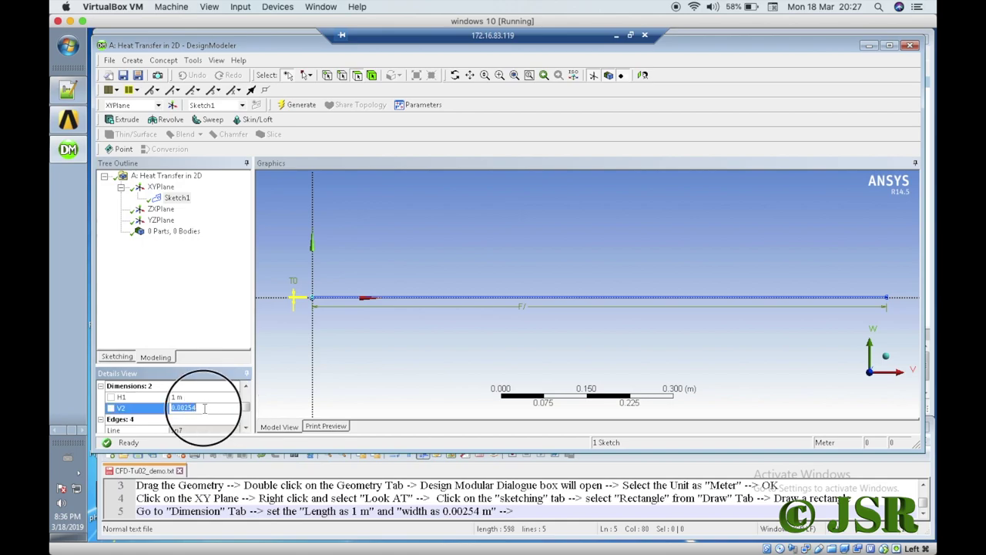
key("BackSpace")
key("BackSpace")
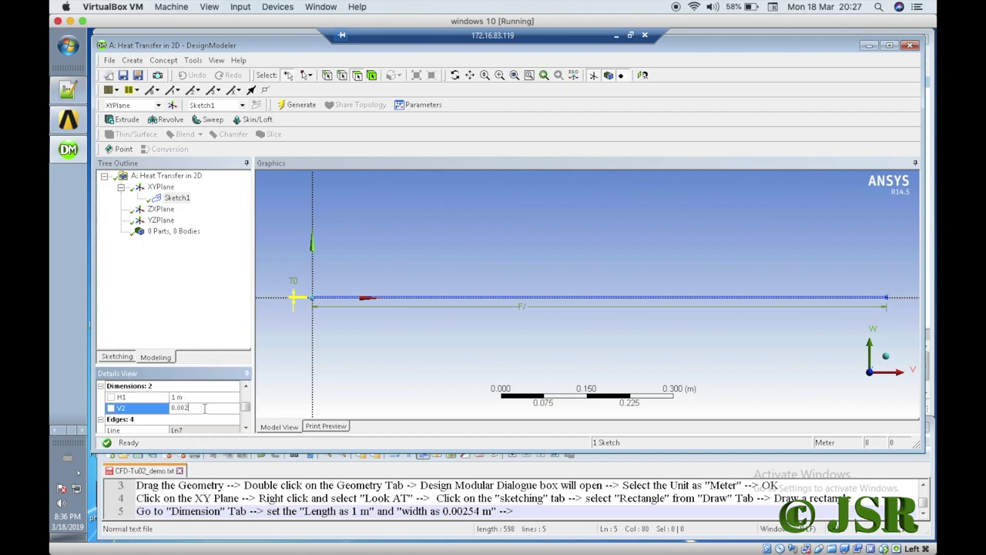
key("BackSpace")
key("BackSpace")
key("BackSpace")
type("2")
key("BackSpace")
type("15")
key("Return")
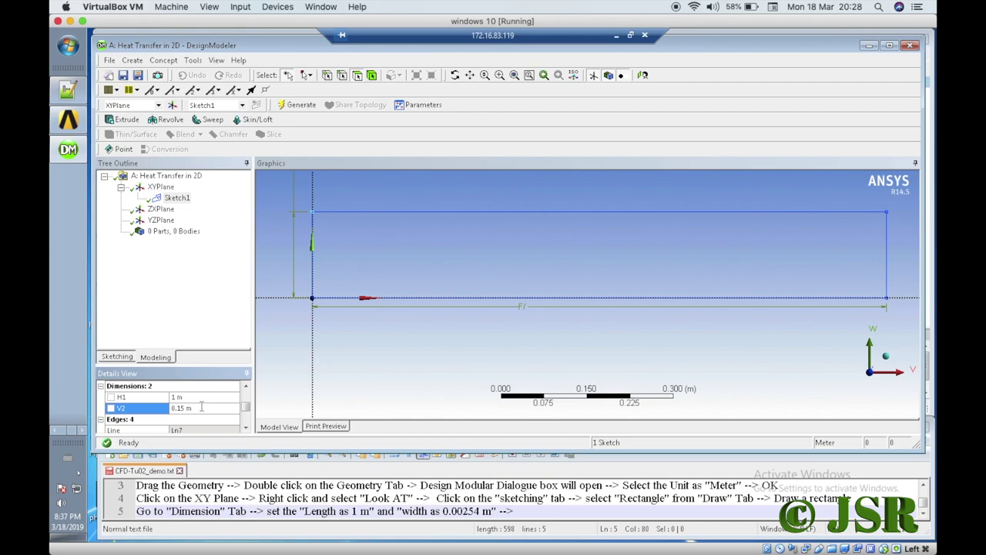
Set the rectangle's vertical dimension V2 to 0.1016 m.
left_click(201, 407)
type("0.1016")
key("Return")
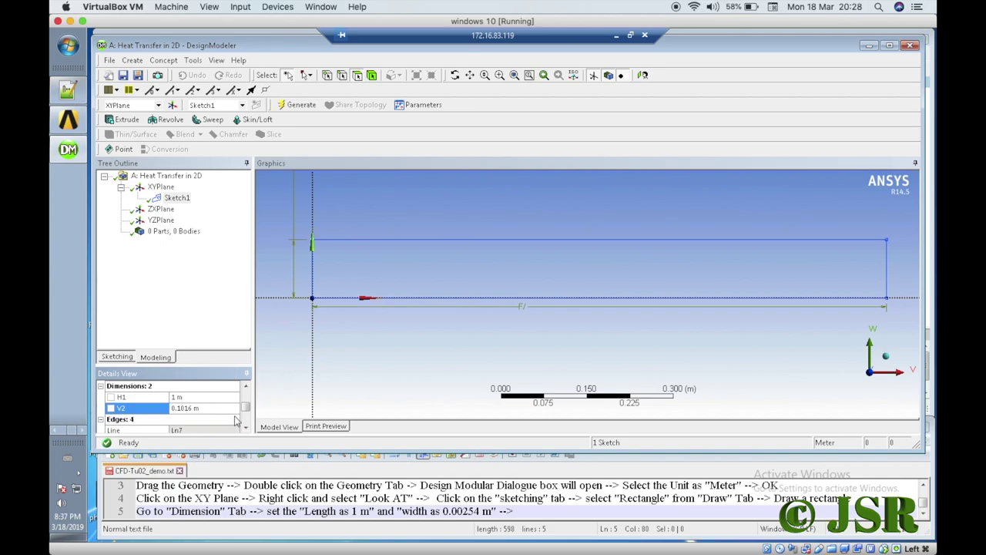
Change the width in line 5 of the Notepad++ notes to 0.01016 m.
left_click(470, 513)
key("BackSpace")
key("BackSpace")
key("BackSpace")
type("1016")
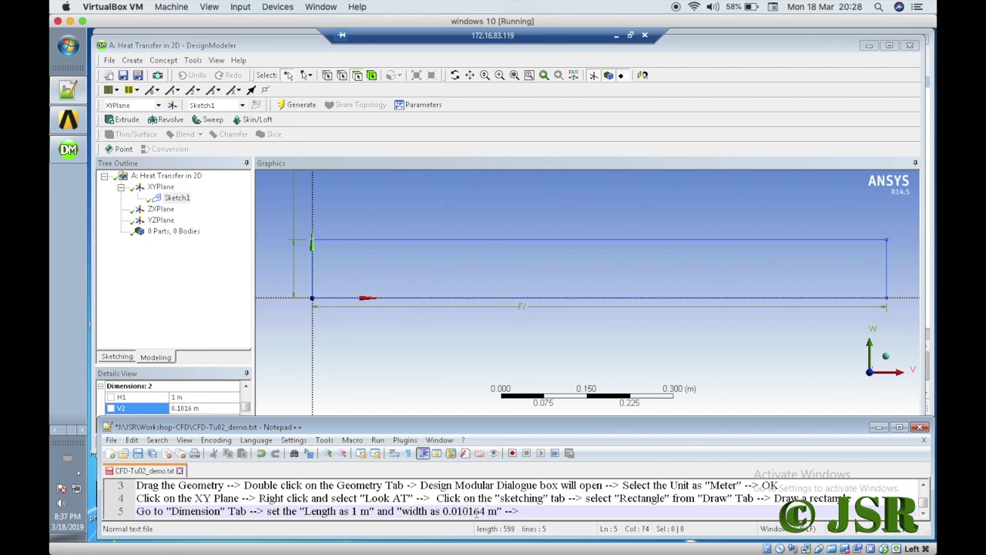
key("BackSpace")
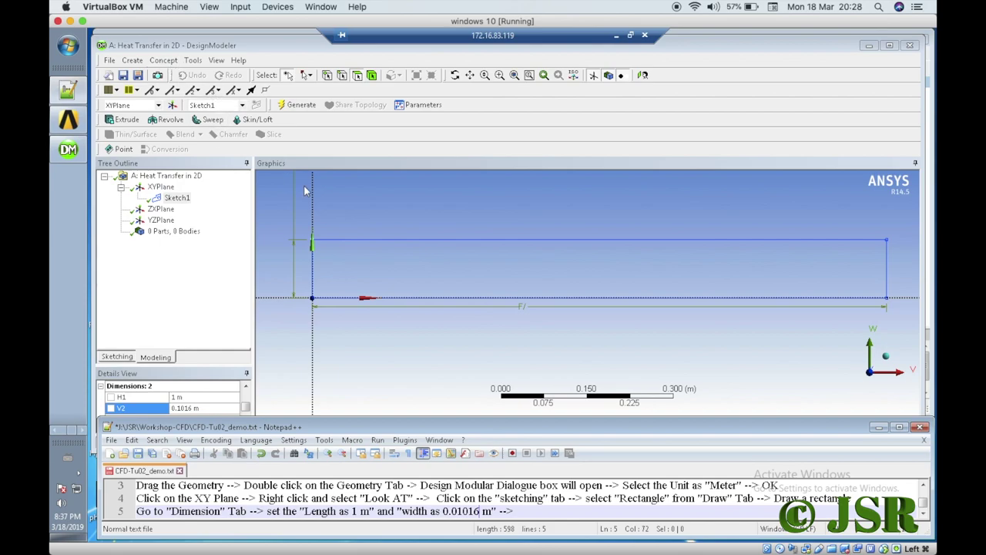
In DesignModeler, use the dimension Move tool to bring the rectangle's vertical dimension down beside its left edge.
left_click(347, 203)
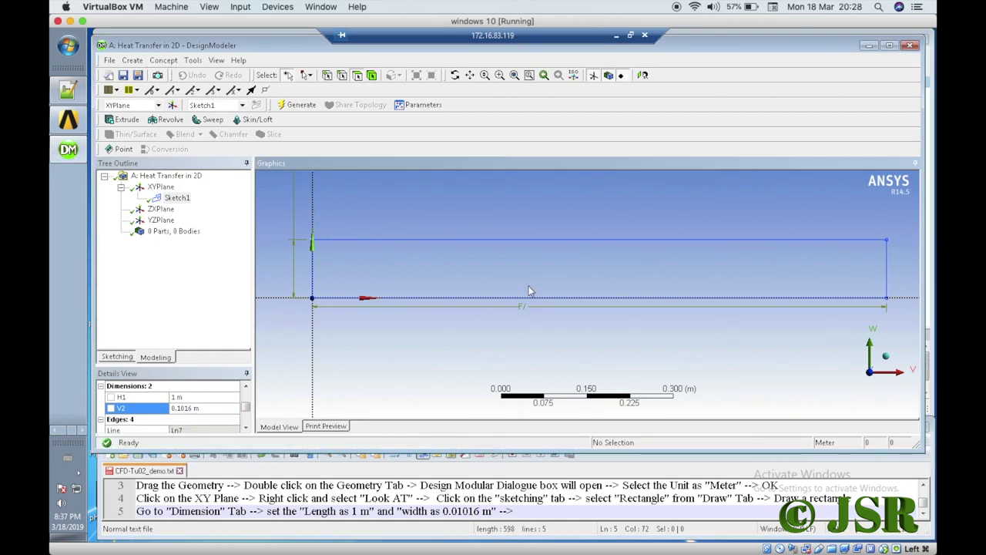
left_click(117, 357)
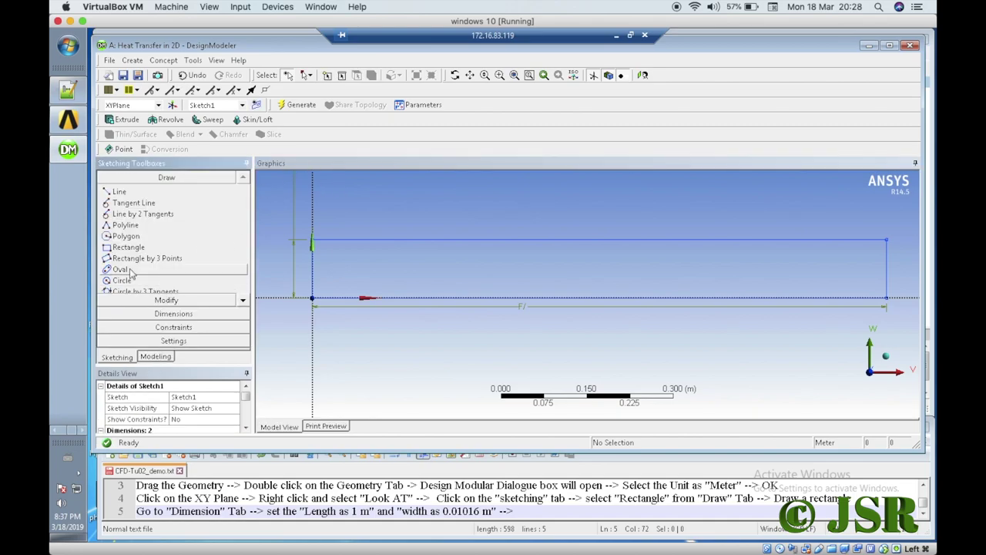
left_click(163, 313)
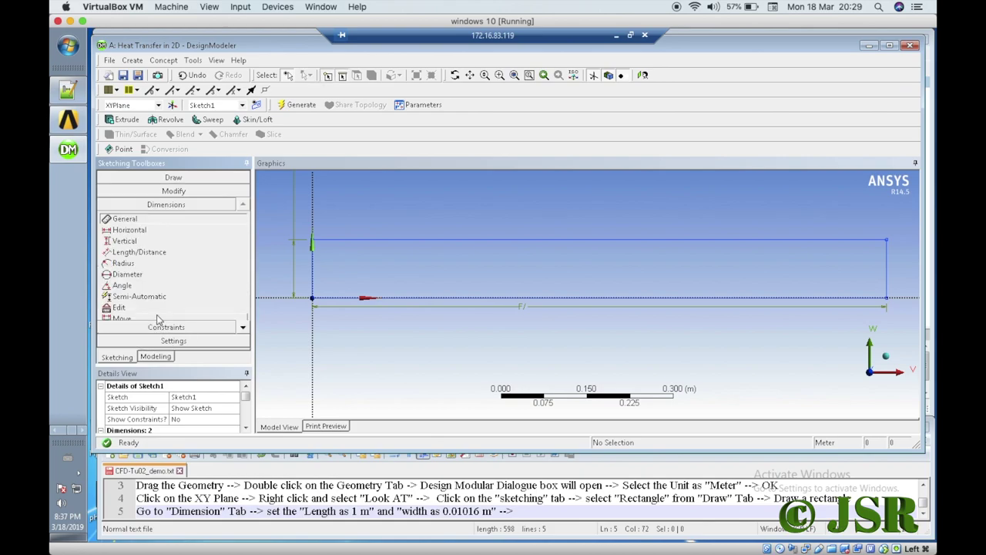
left_click(126, 319)
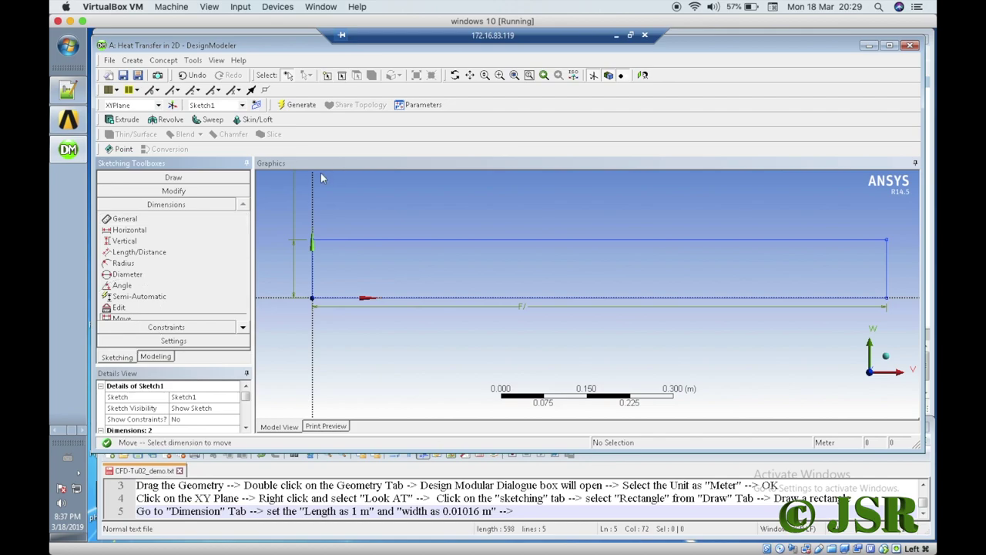
right_click_drag(293, 203, 307, 253)
right_click(364, 223)
left_click(381, 324)
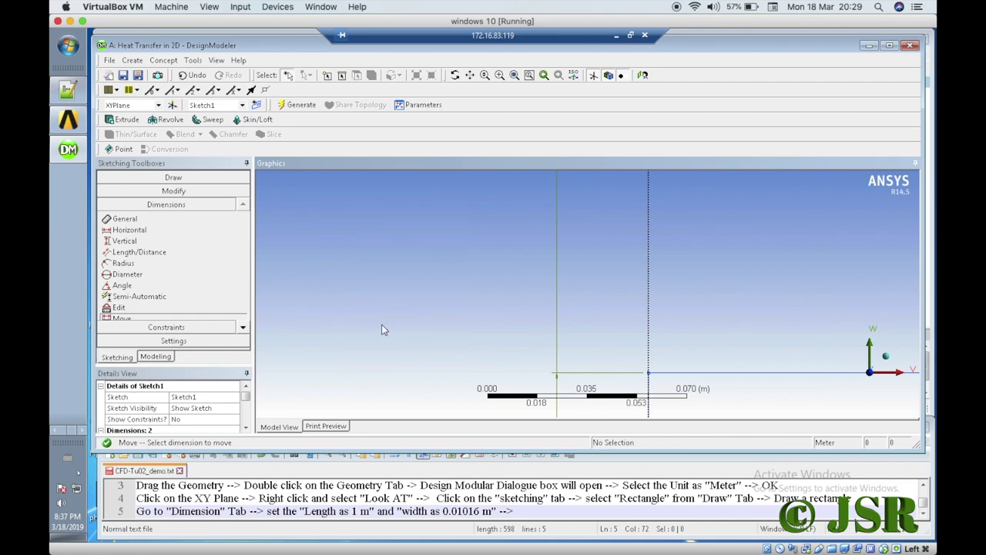
left_click_drag(495, 187, 484, 382)
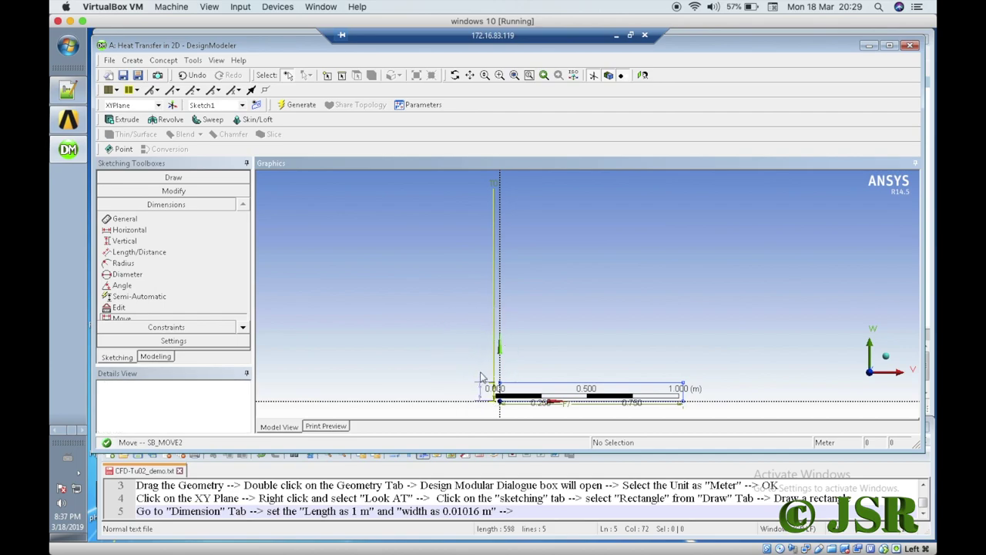
left_click(418, 324)
right_click(418, 323)
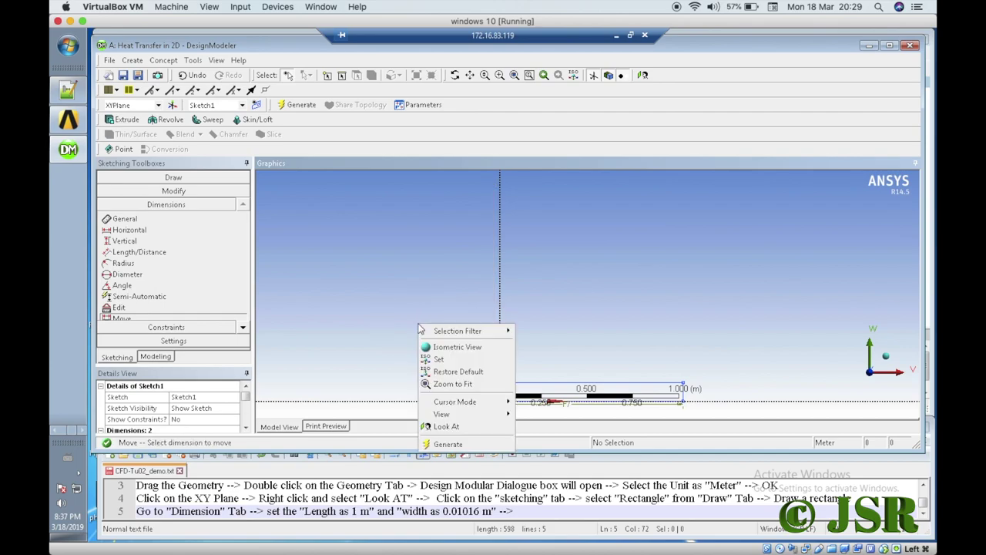
left_click(453, 430)
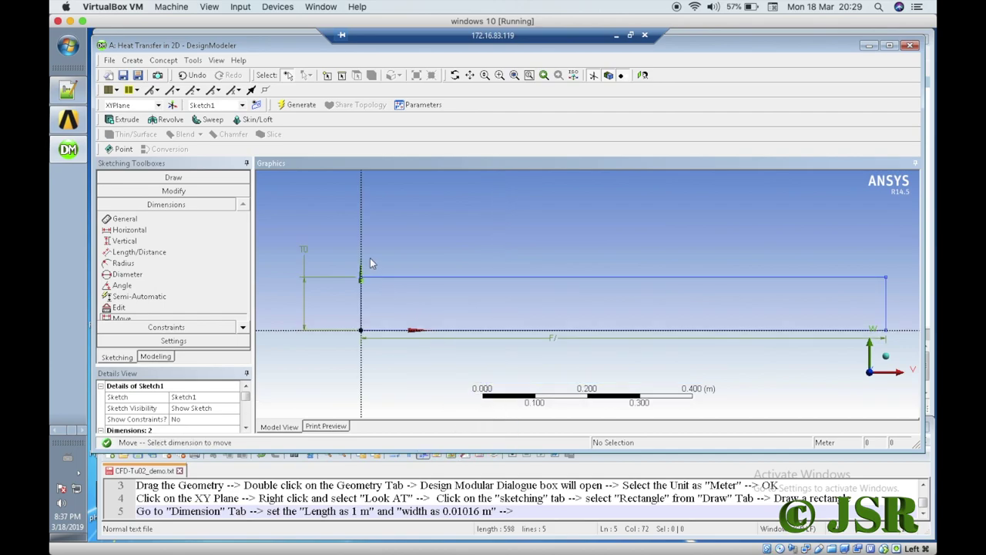
Reposition the vertical dimension's label between its extension lines, midway along the rectangle's left edge, and face the sketch plane.
left_click_drag(306, 254, 343, 287)
right_click(336, 241)
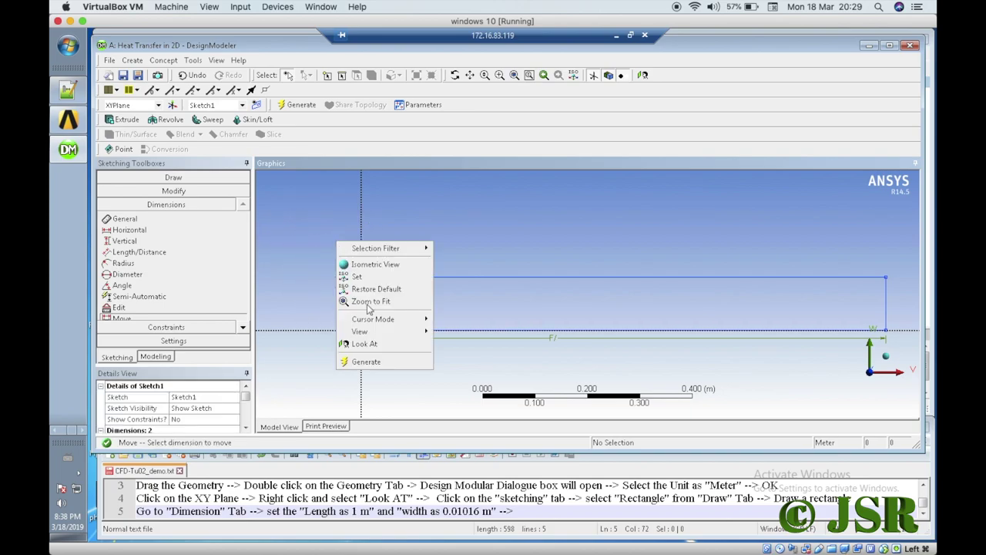
left_click(367, 344)
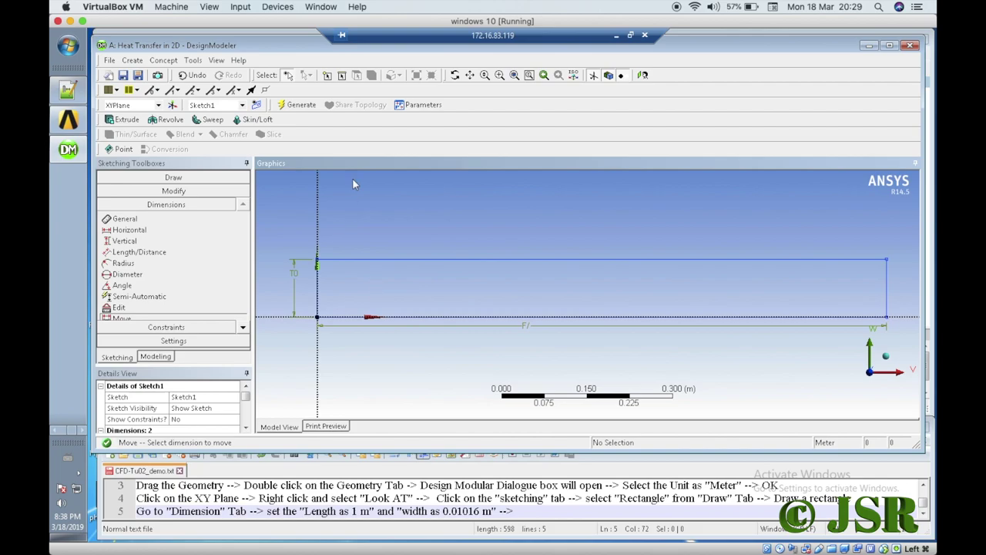
left_click(167, 61)
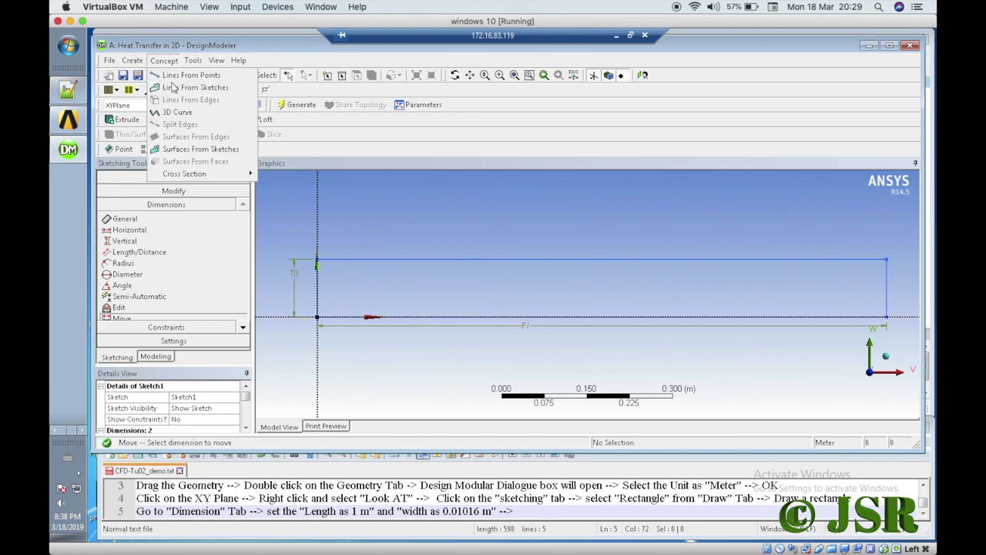
mouse_move(132, 61)
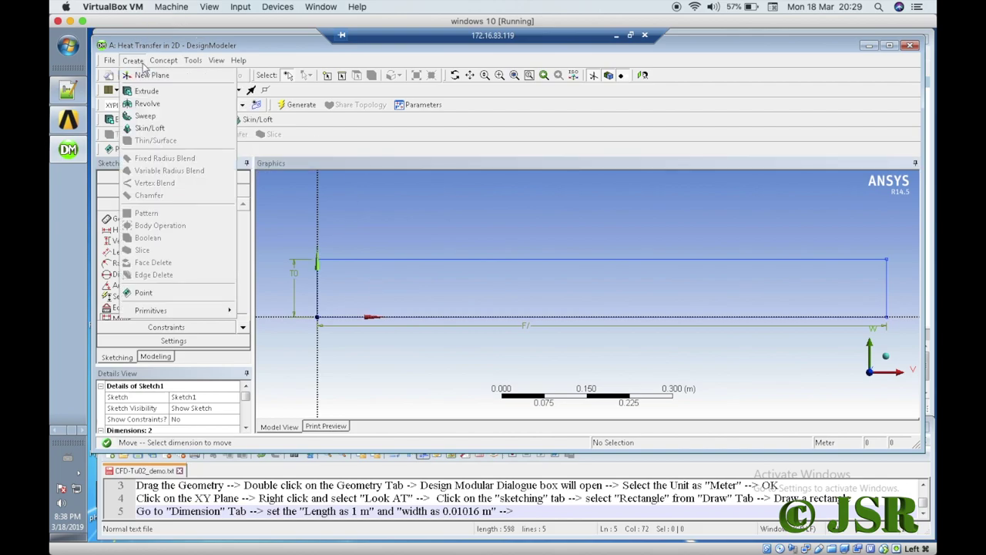
mouse_move(163, 61)
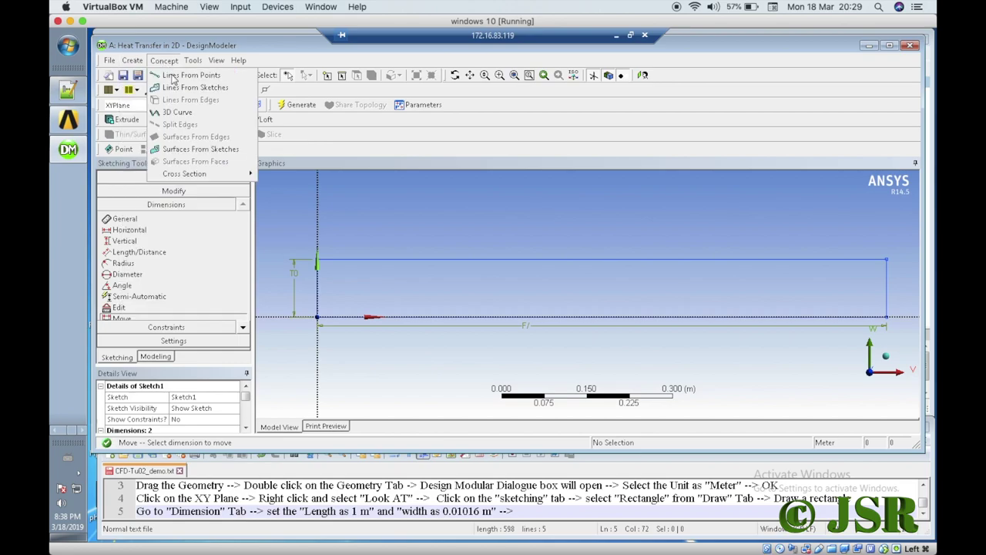
left_click(183, 151)
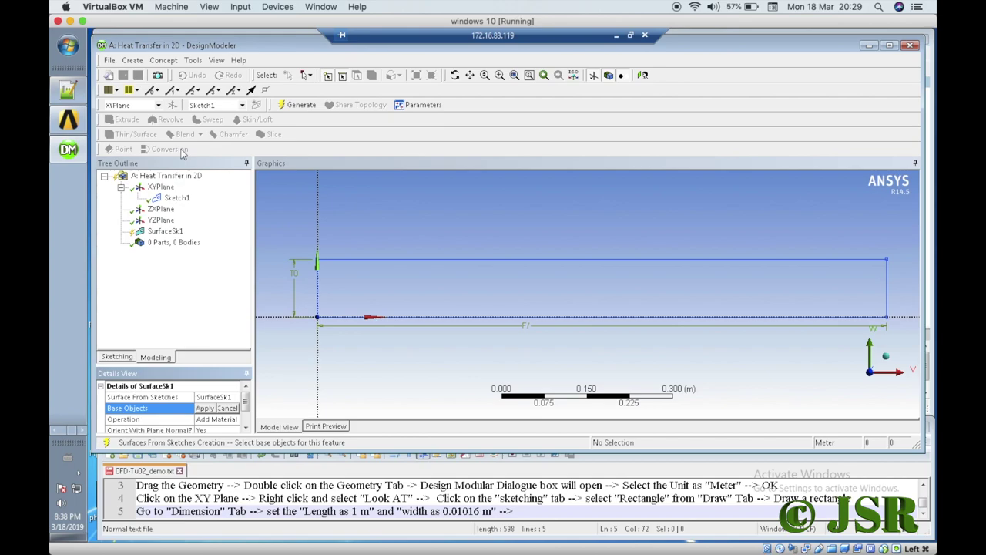
right_click(168, 232)
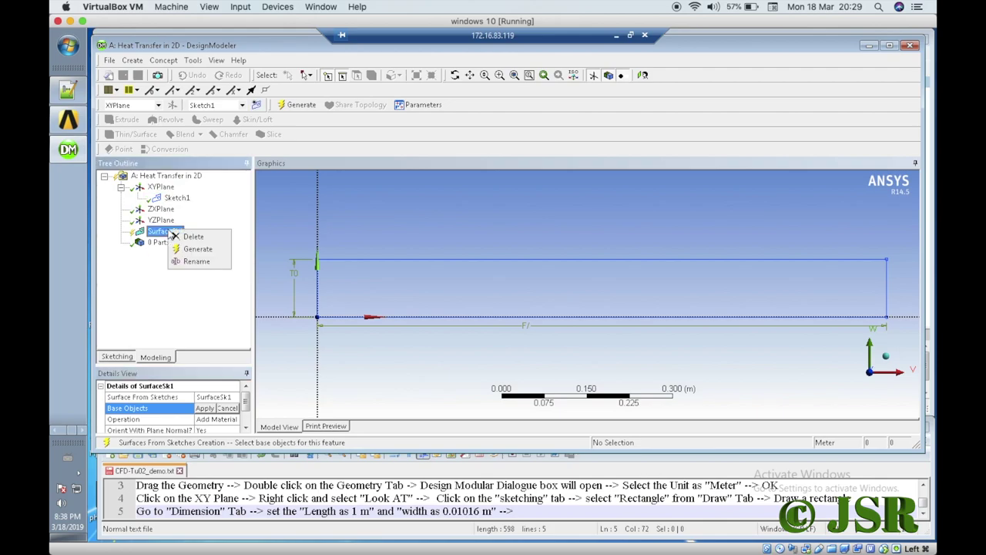
left_click(191, 242)
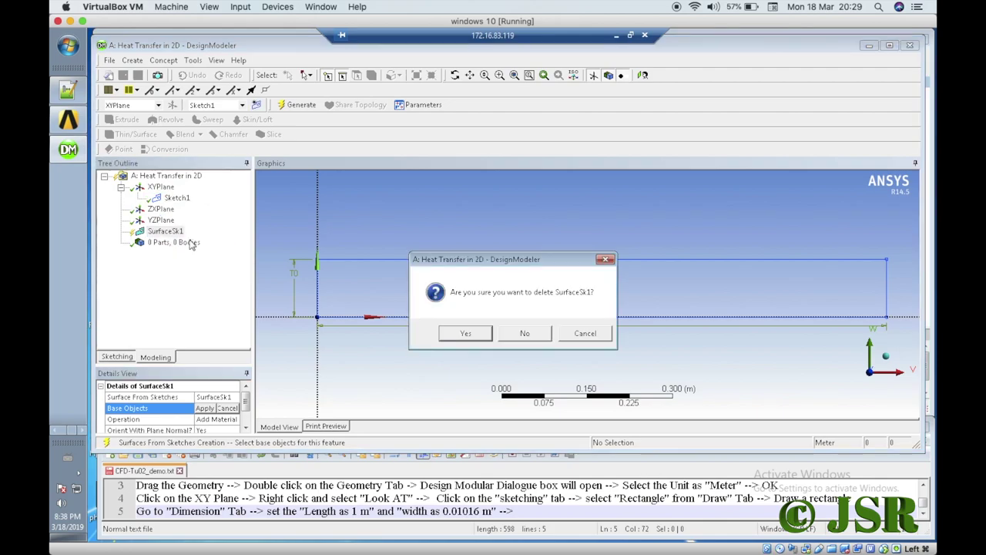
left_click(470, 332)
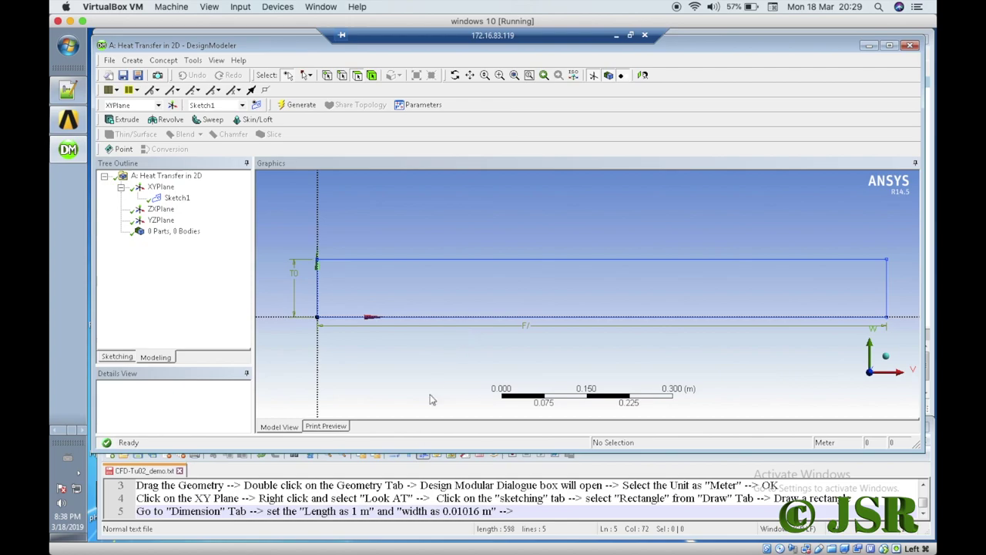
Add line 6 to the Notepad++ notes reading "Now spilt the lower side into three parts -->".
left_click(520, 509)
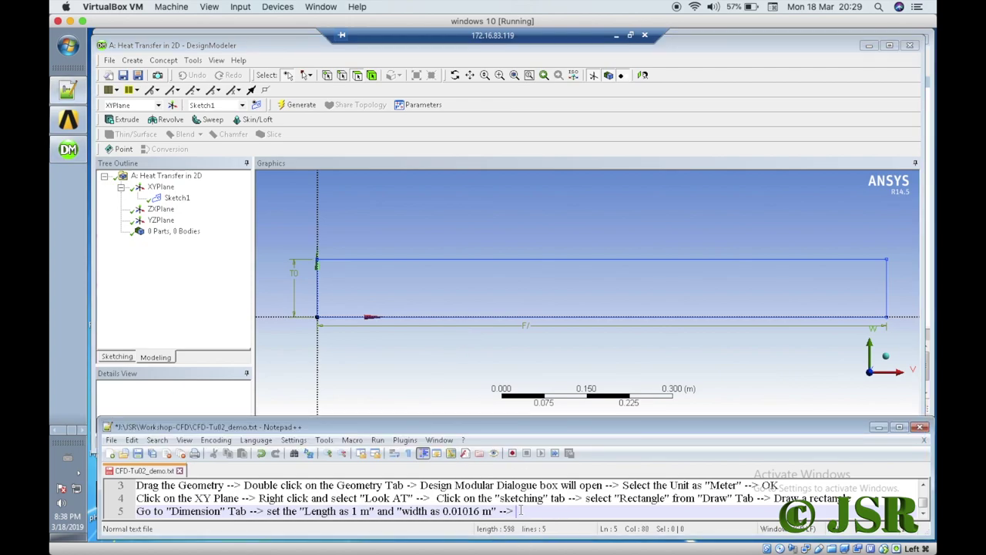
key("Return")
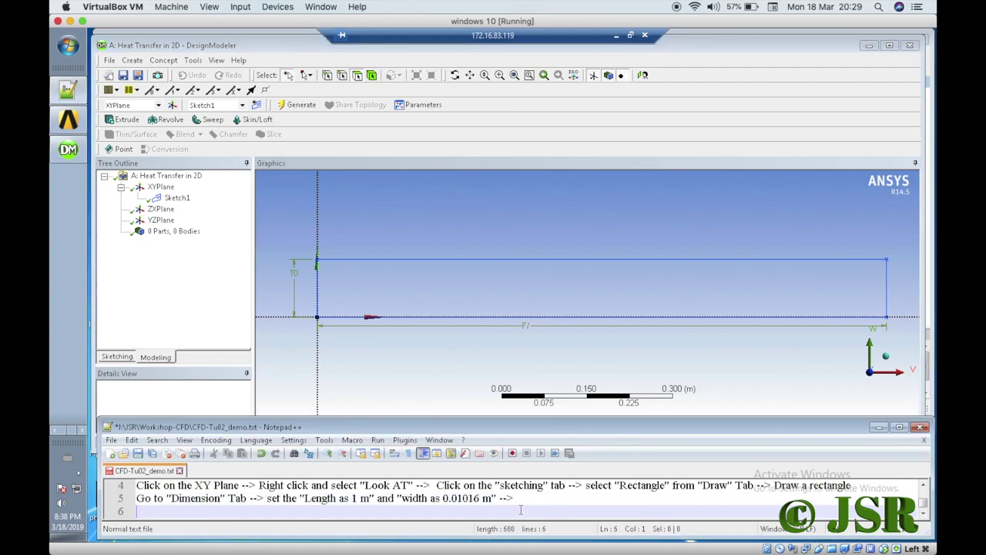
type("Now spilt the")
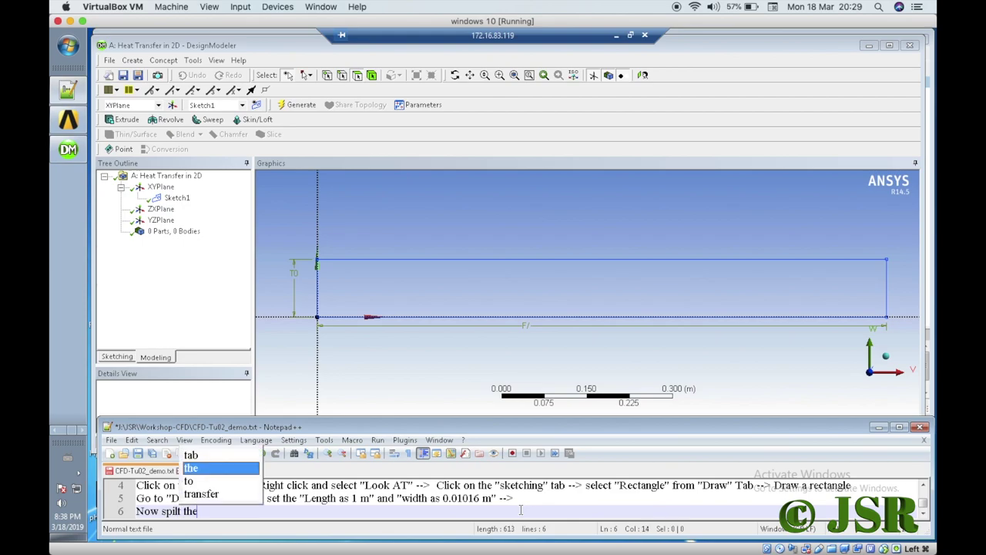
type(" lower")
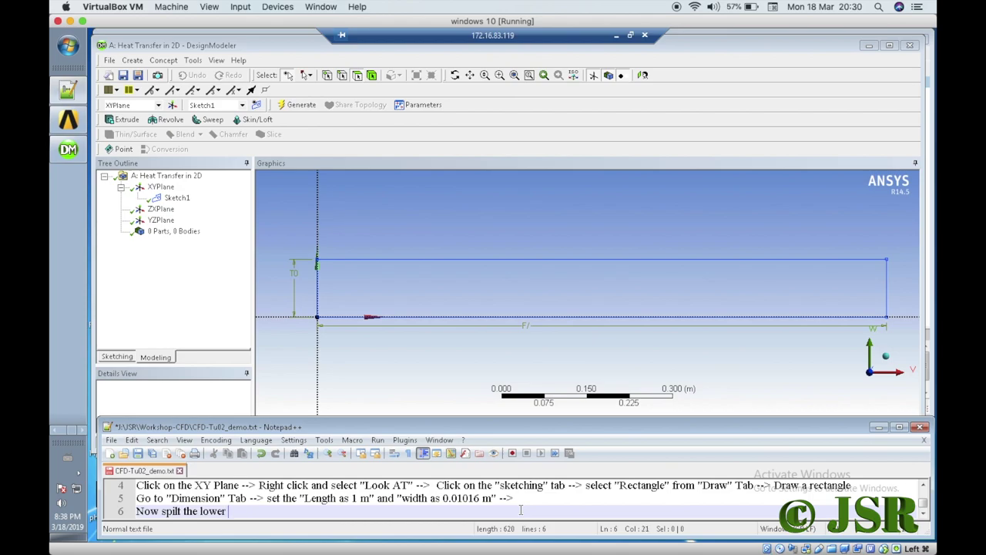
type(" side into three parts -->")
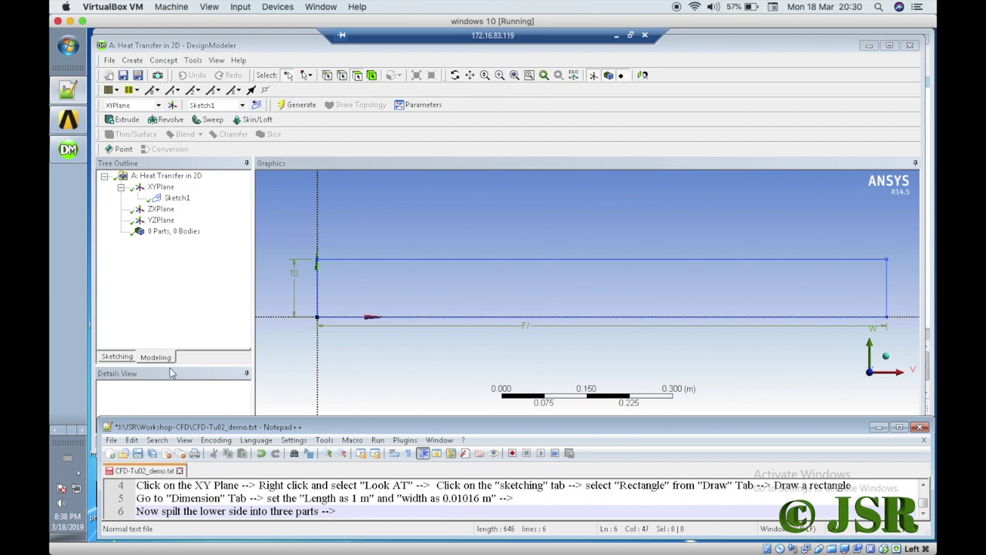
In DesignModeler, split the rectangle's lower edge at two points, making the left segment about 0.24 m and the middle about 0.20 m.
left_click(120, 358)
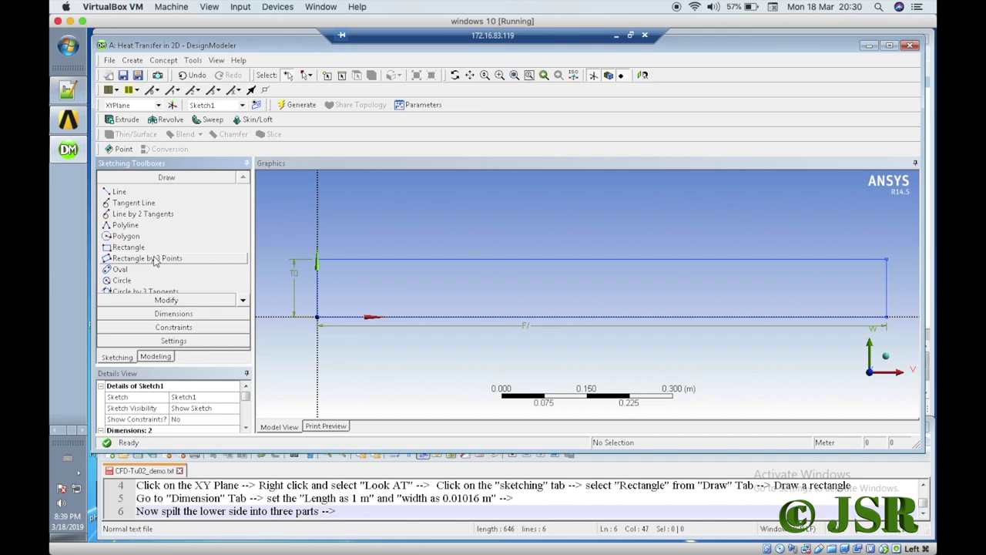
left_click(163, 301)
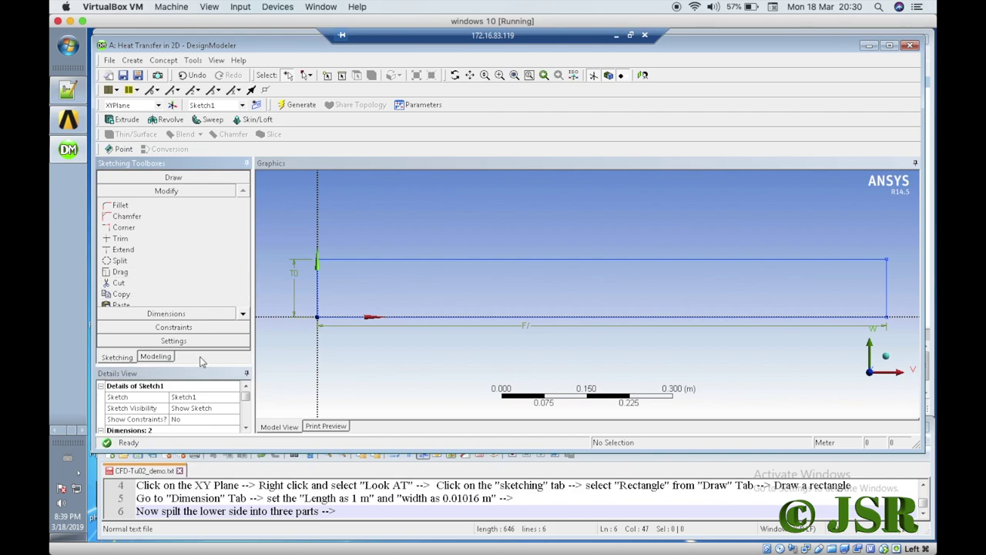
left_click(119, 261)
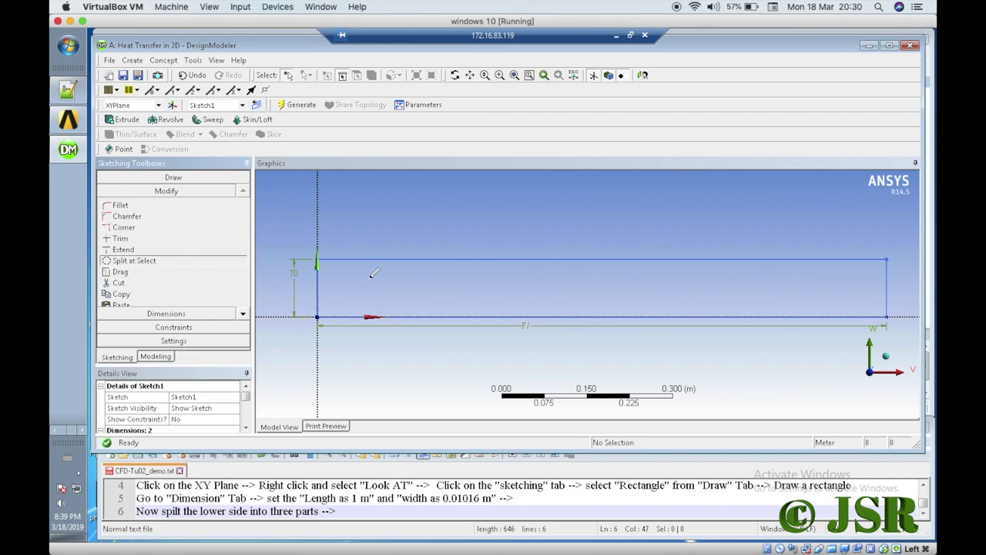
left_click(456, 316)
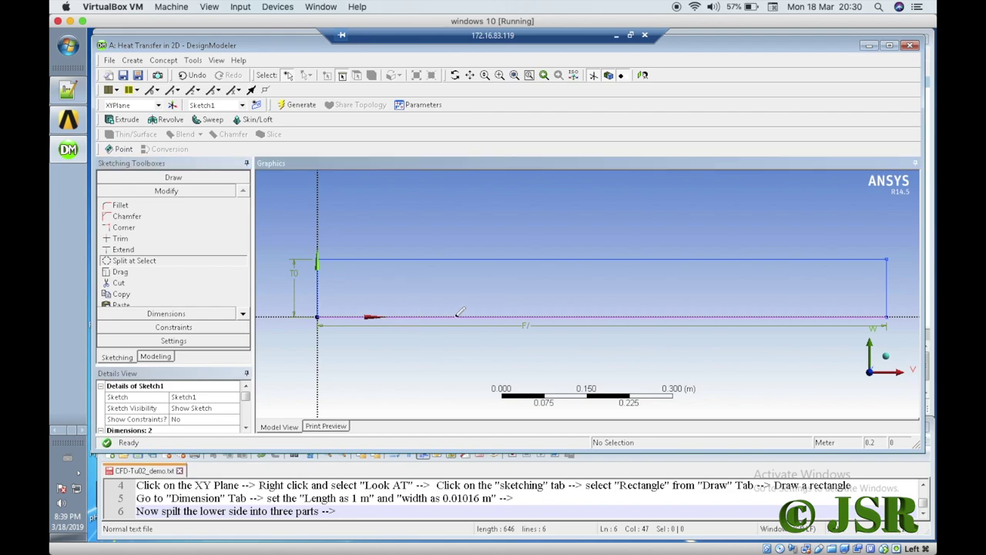
left_click(572, 315)
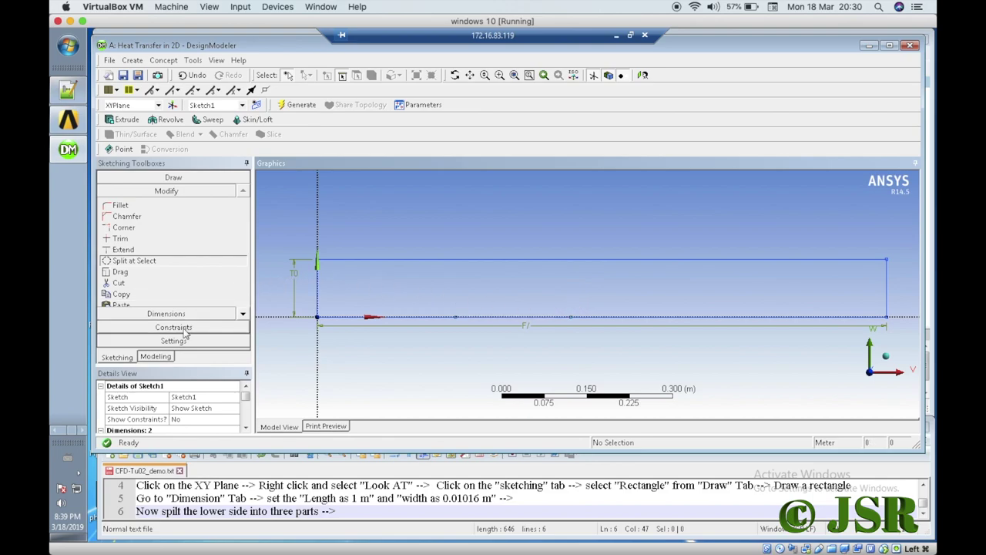
Add General dimensions below the rectangle for the left and middle segments of its split lower edge.
left_click(169, 312)
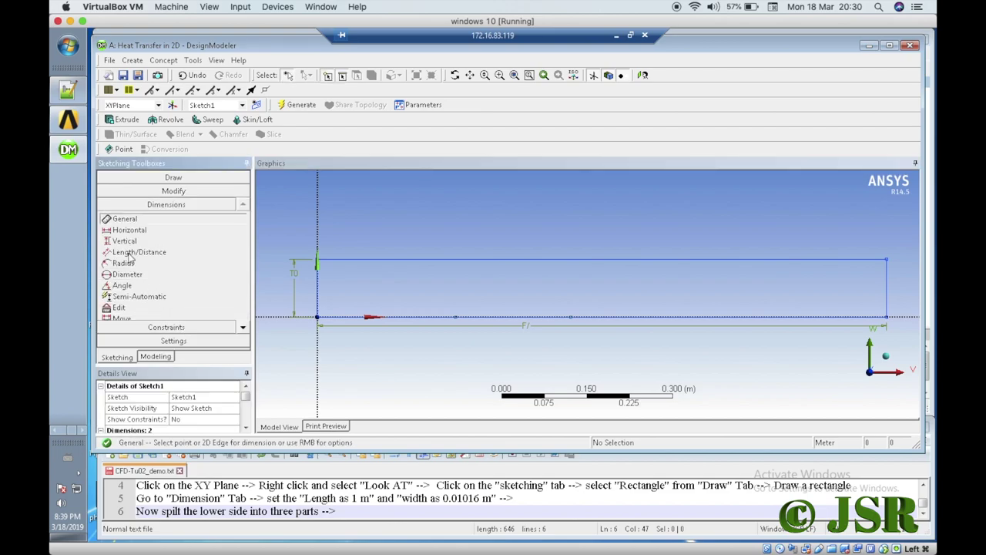
left_click(124, 220)
left_click(121, 220)
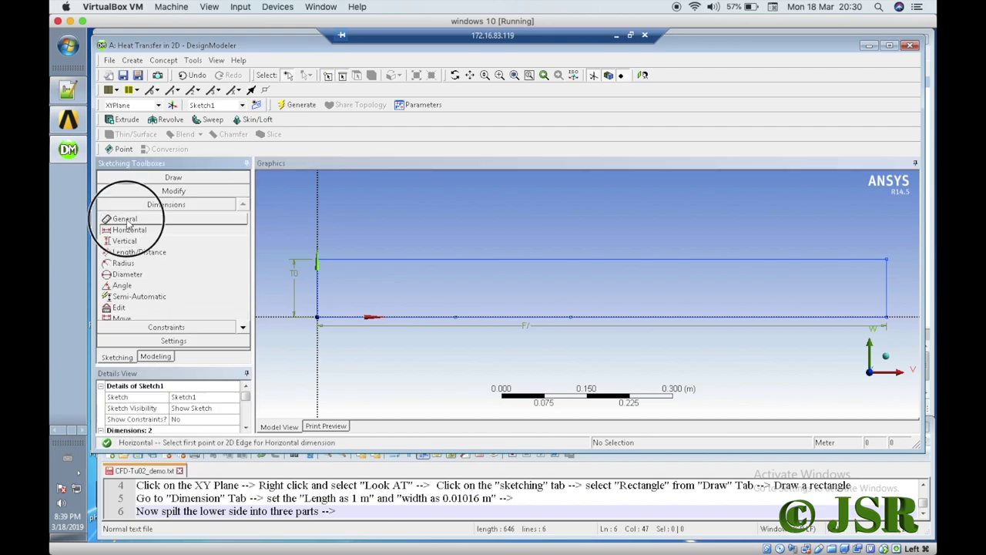
left_click(388, 317)
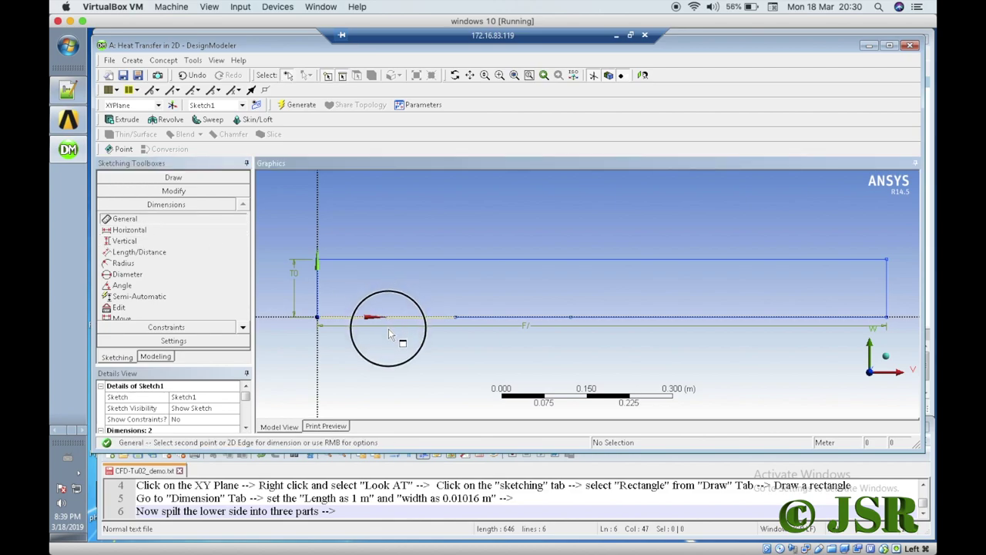
left_click(390, 340)
left_click(472, 317)
left_click(473, 342)
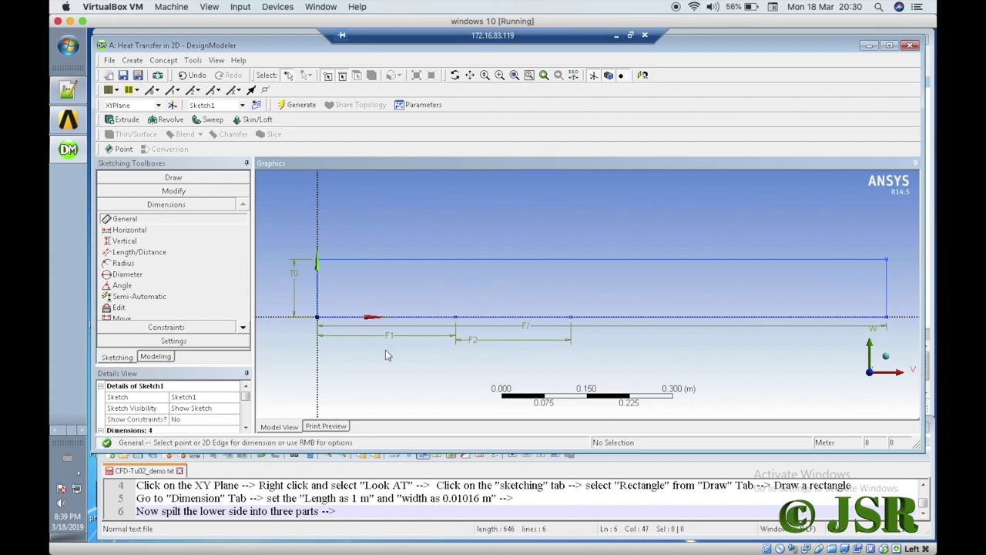
Set the lower edge's left segment dimension to 0.4 m and its middle segment dimension to 0.2 m.
left_click(245, 407)
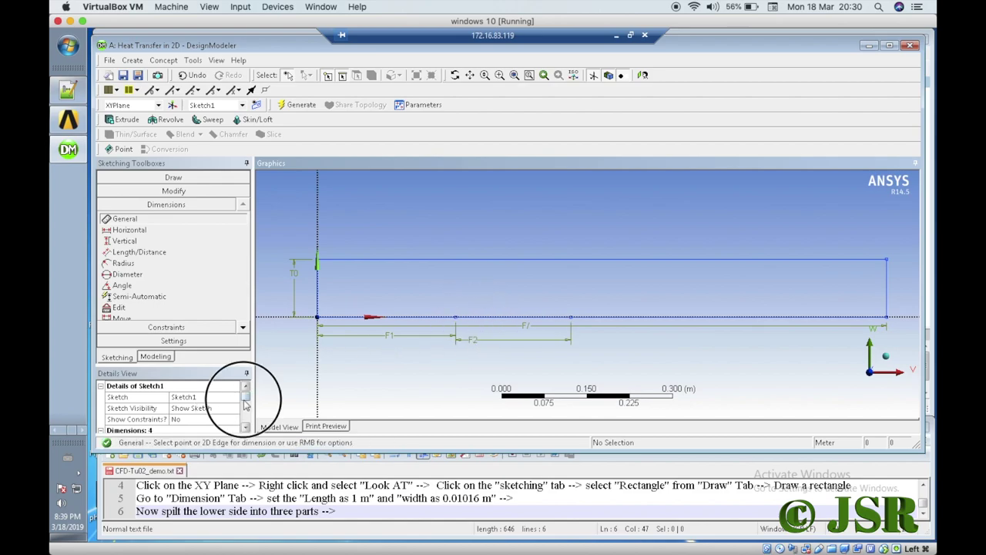
scroll(245, 407, "down", 5)
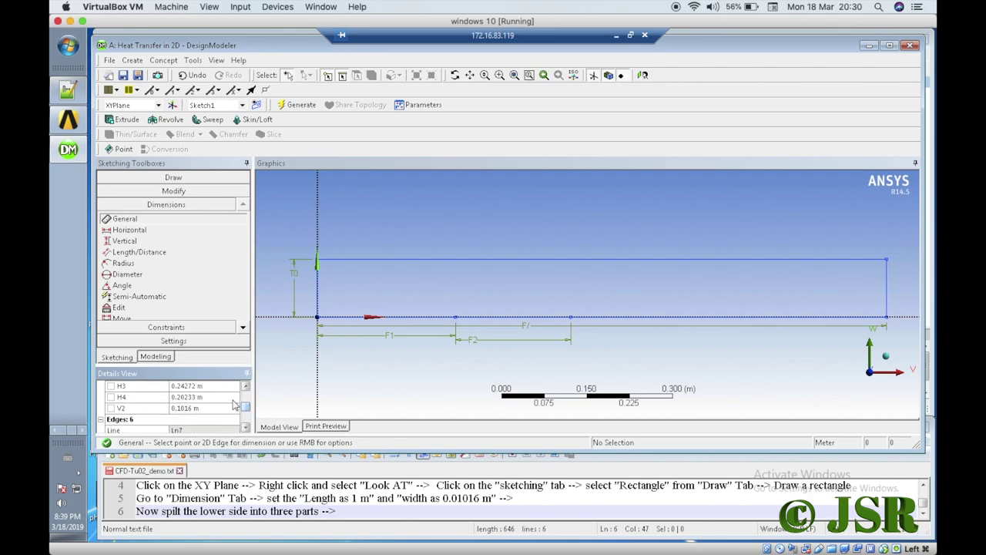
left_click(215, 387)
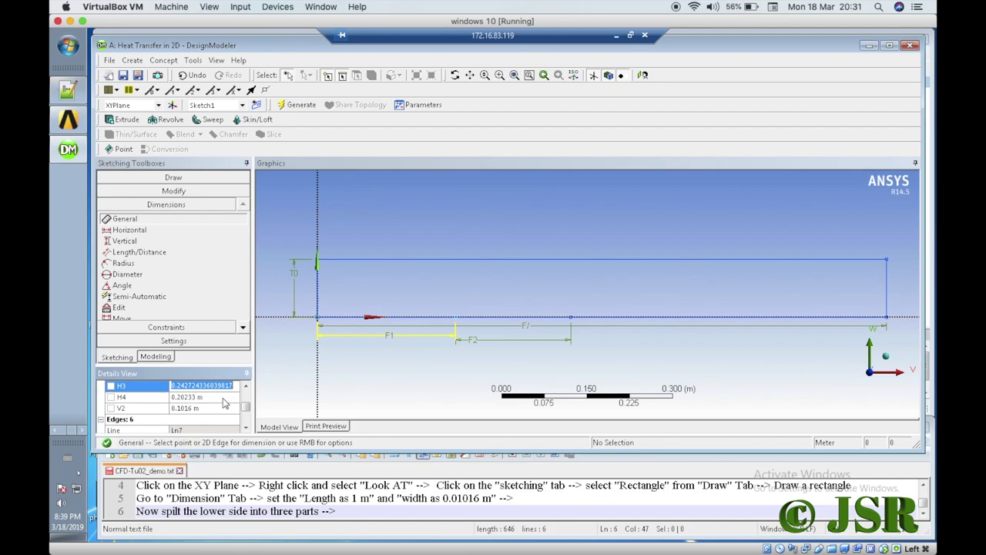
type("0.4")
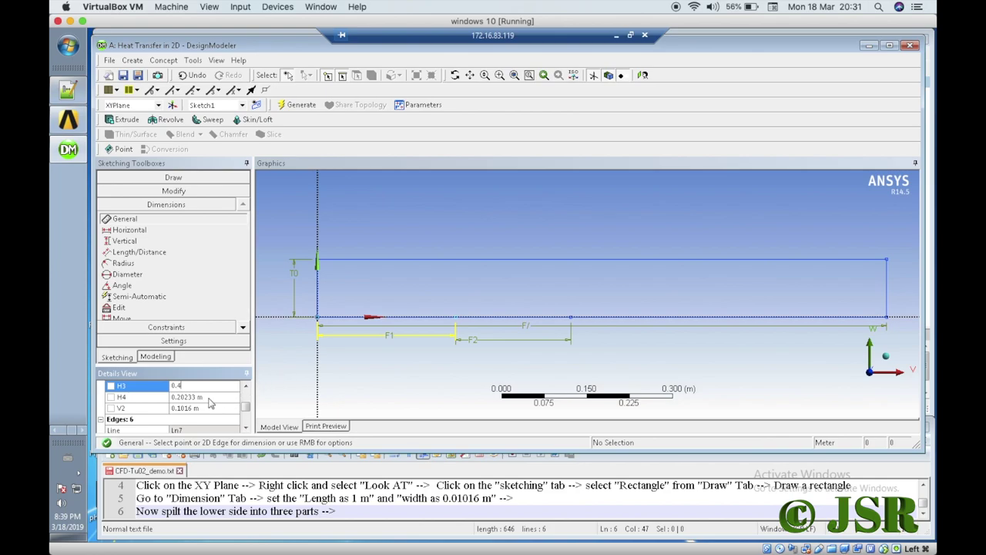
left_click(210, 396)
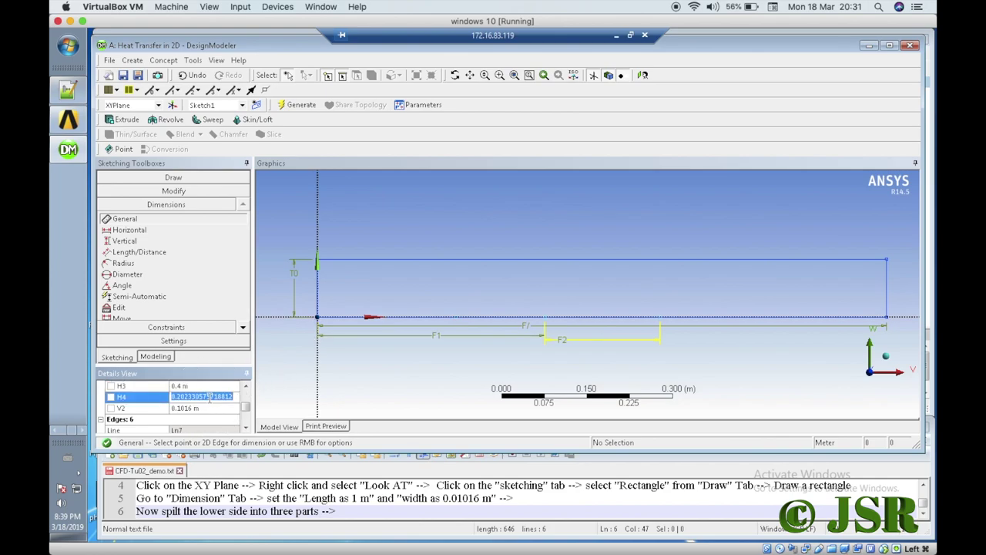
type("0.2")
key("Return")
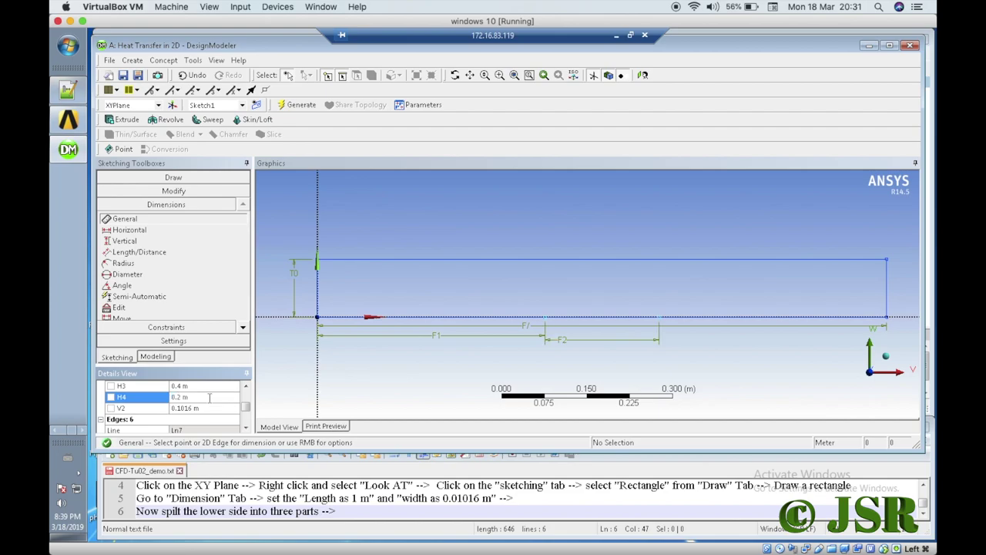
scroll(246, 389, "up", 1)
left_click(246, 428)
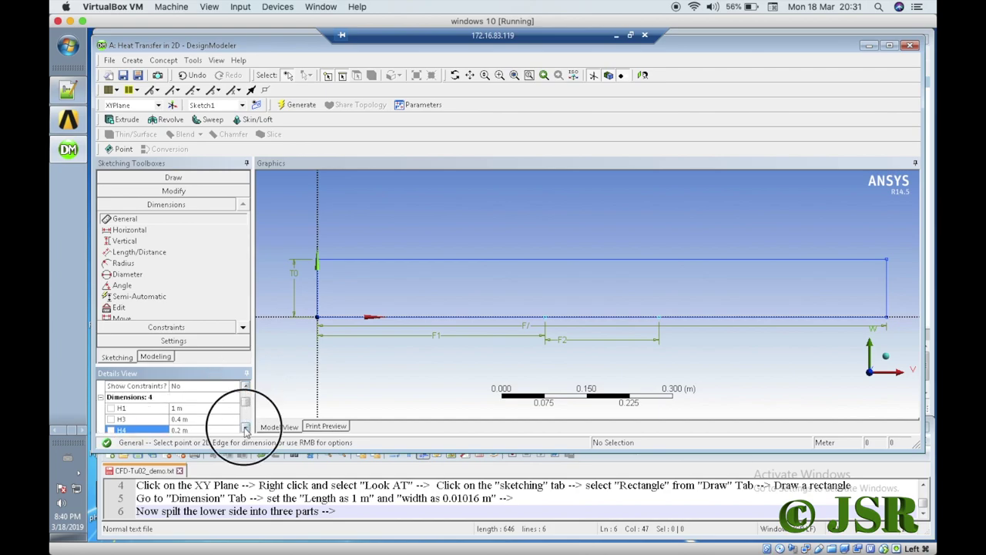
left_click(245, 429)
left_click(246, 429)
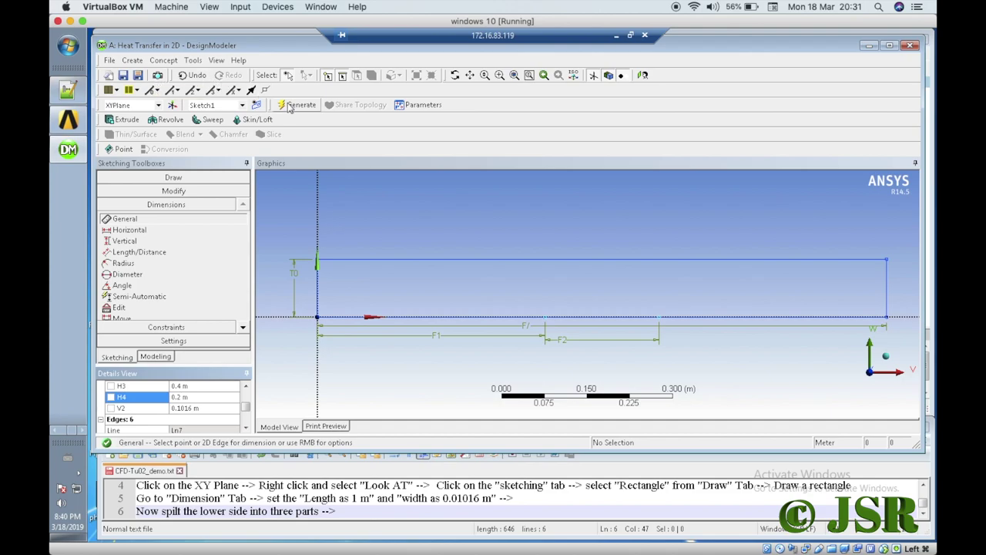
In the Notepad++ notes, extend line 6 with "Split --> set two points on the lower section -->" and start line 7.
left_click(162, 61)
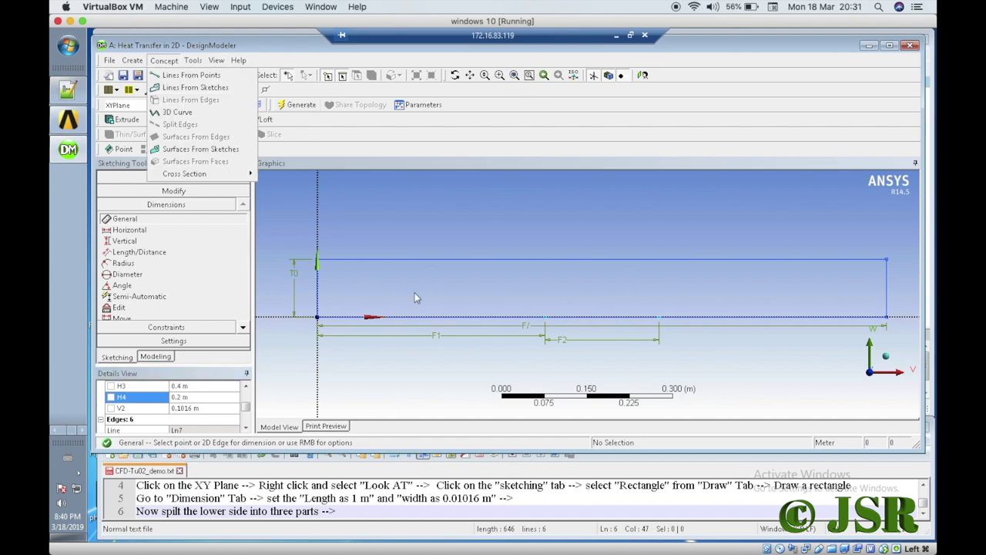
left_click(426, 515)
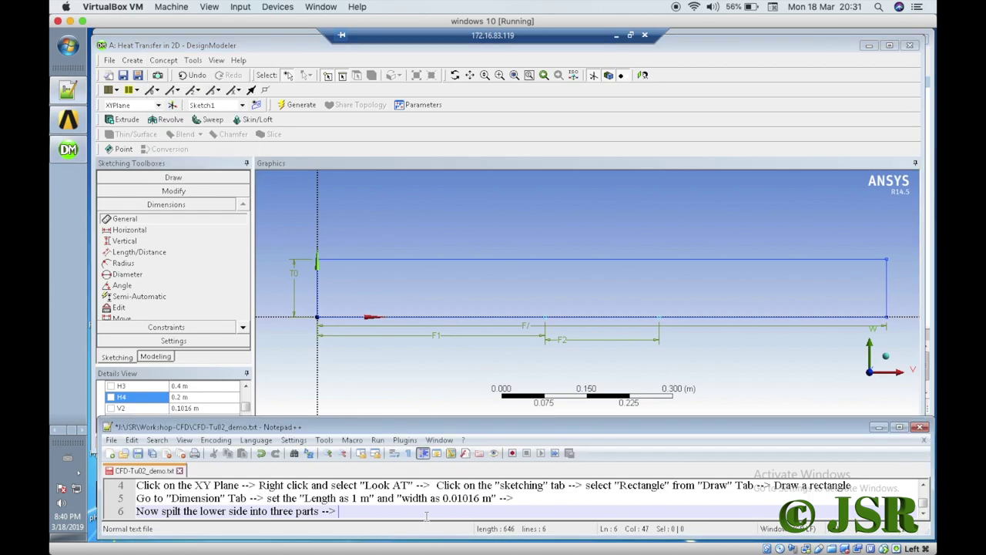
type("S")
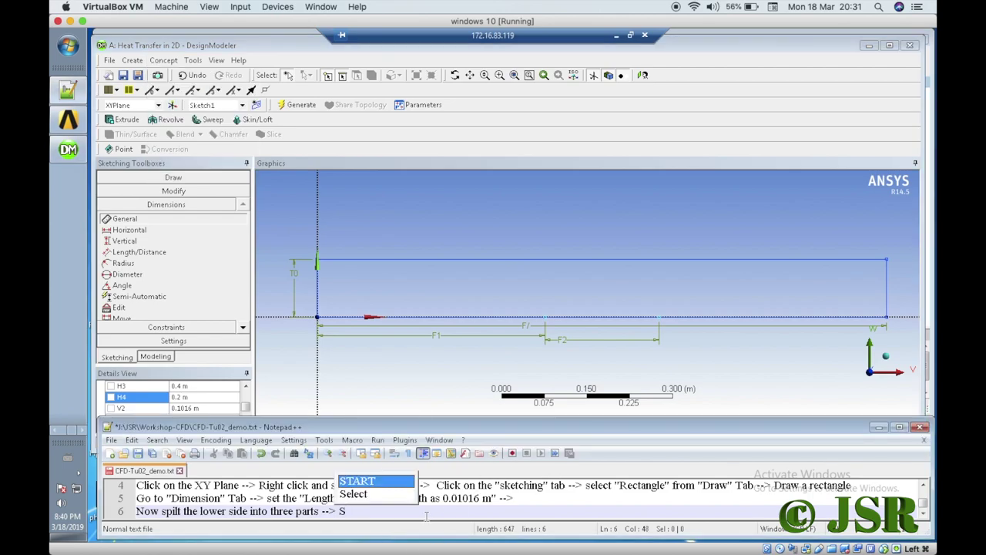
type("pli")
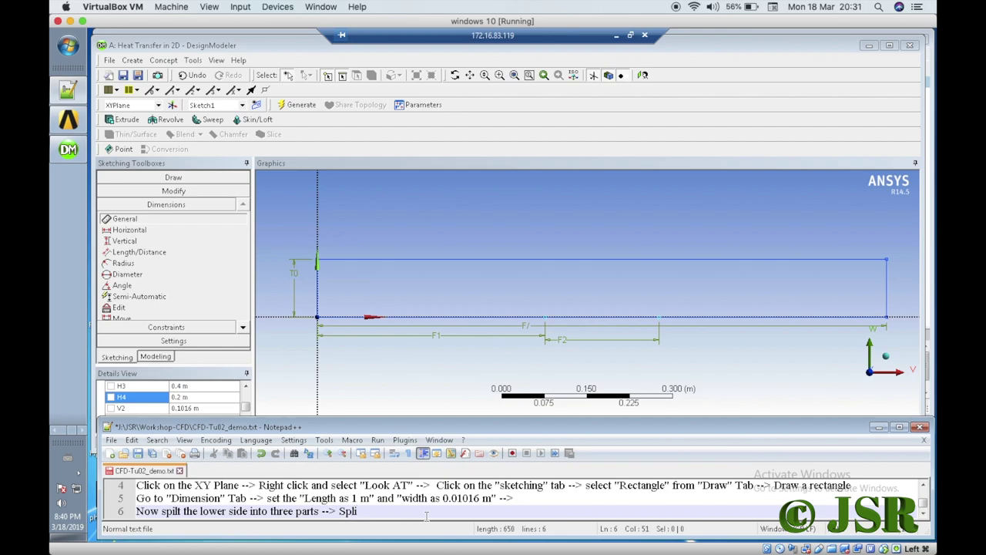
type("t -->")
type("set")
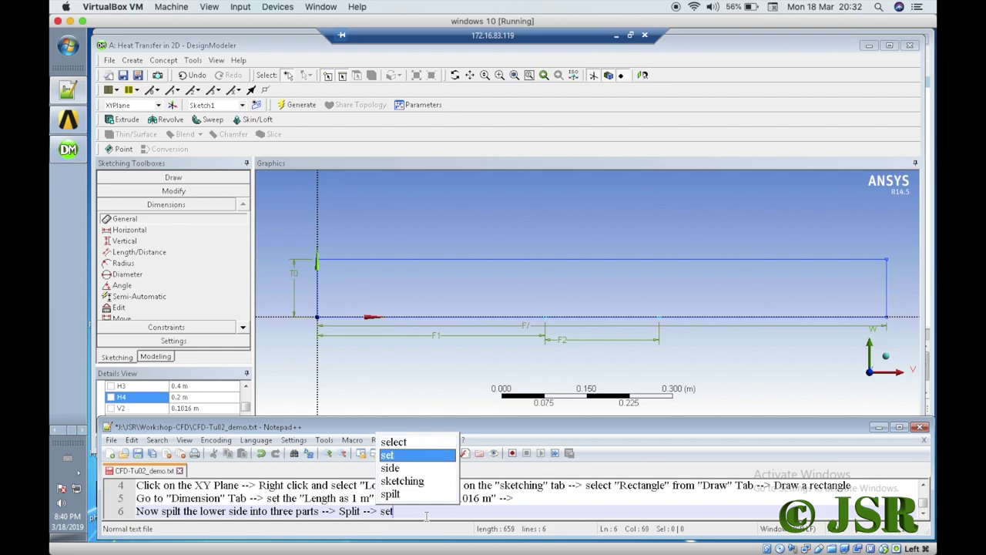
type(" two peints on ")
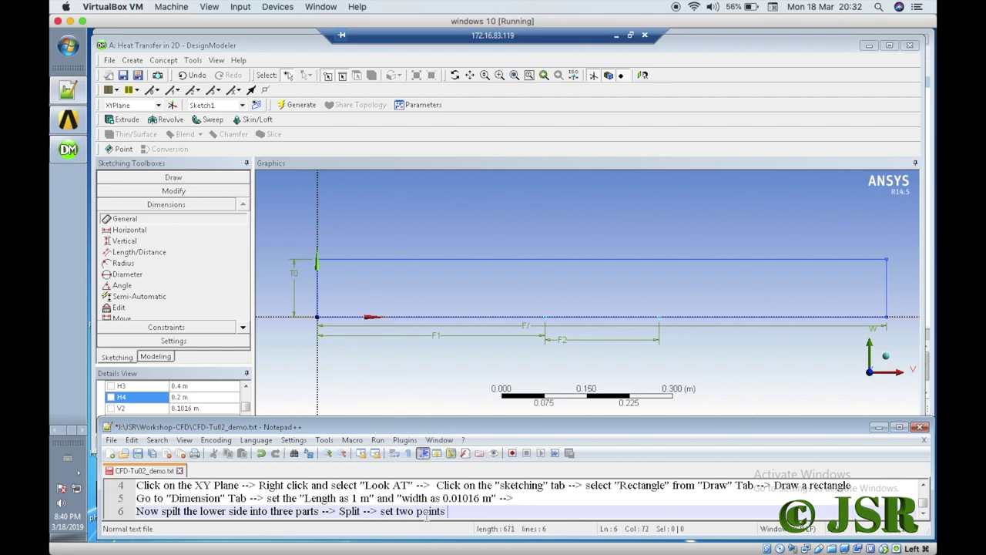
type("the lowe")
type("r ")
type("se")
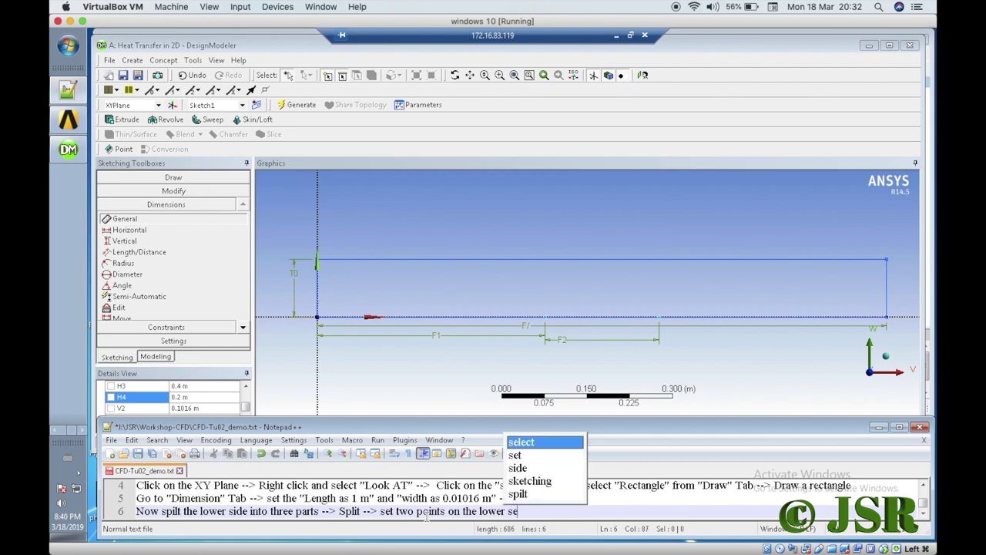
type("ction -->")
key("Return")
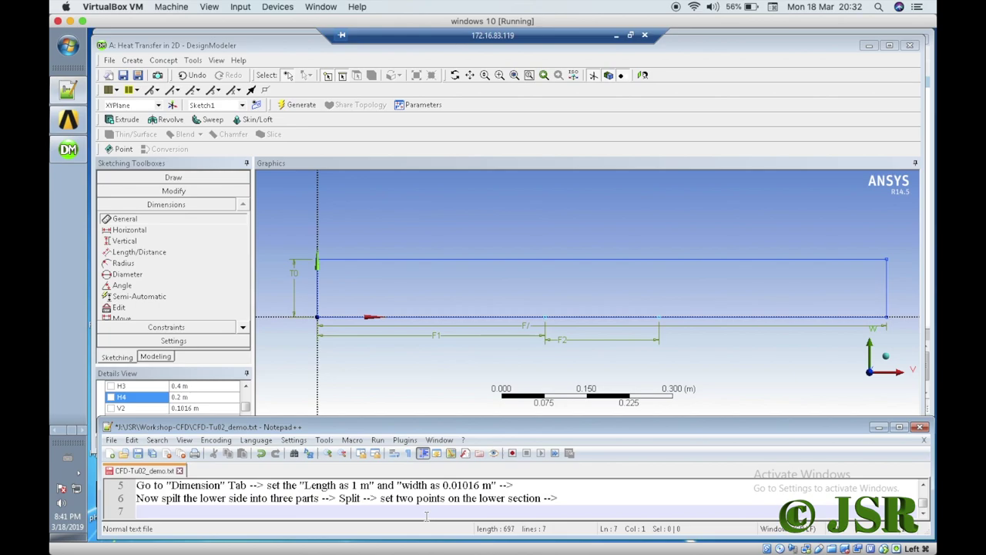
Write line 7 of the notes as: set the dimension as "0.4 m " and "0.2 m" and "0.4 m ", and start line 8.
type("set th")
type("e dim")
type("wn")
key("BackSpace")
key("BackSpace")
type("ens")
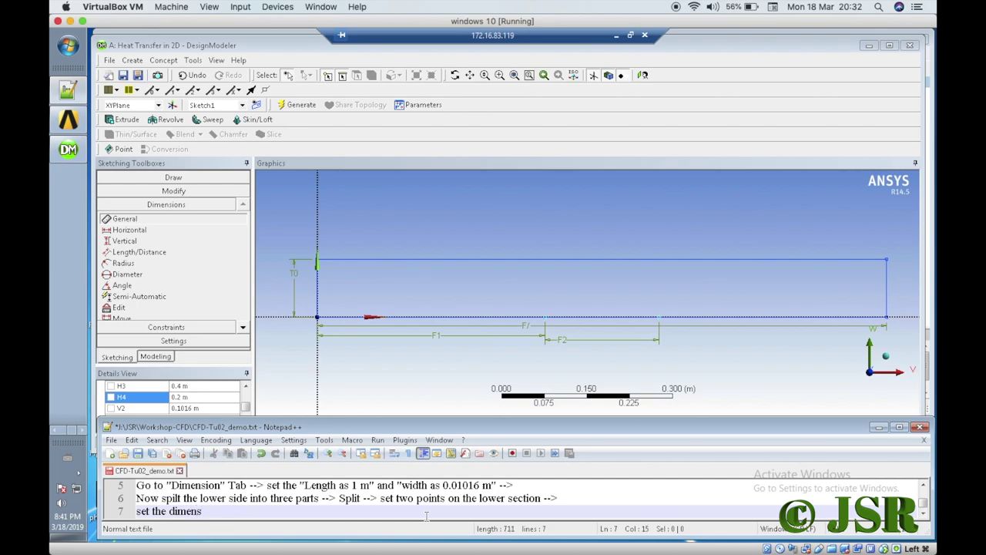
type("ion as ")
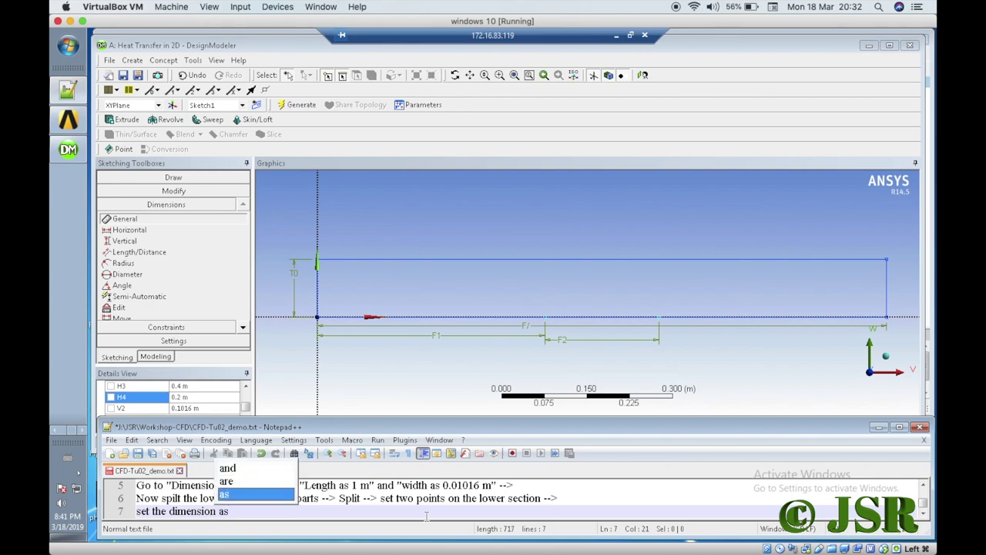
type("\"")
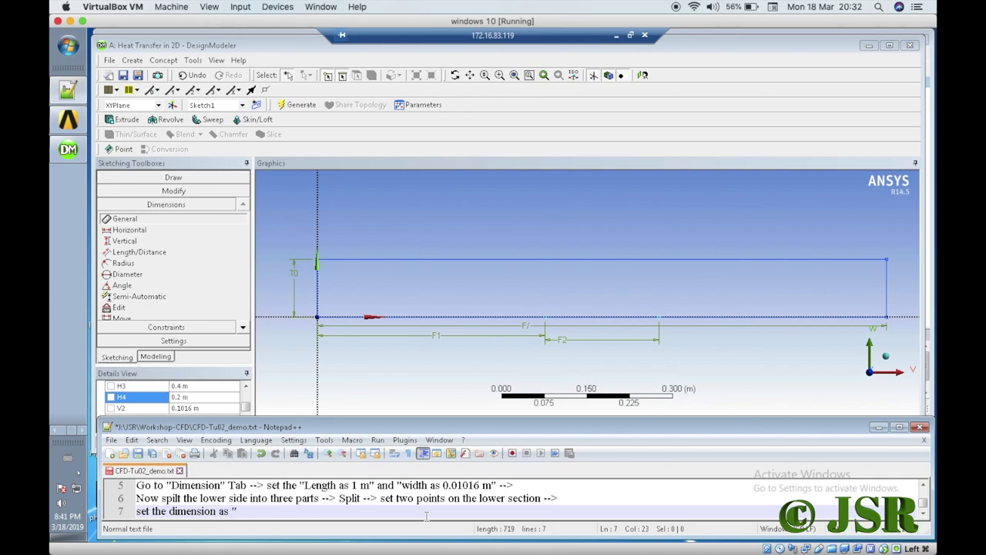
type("0.4 m \" and \"0.2 m\"")
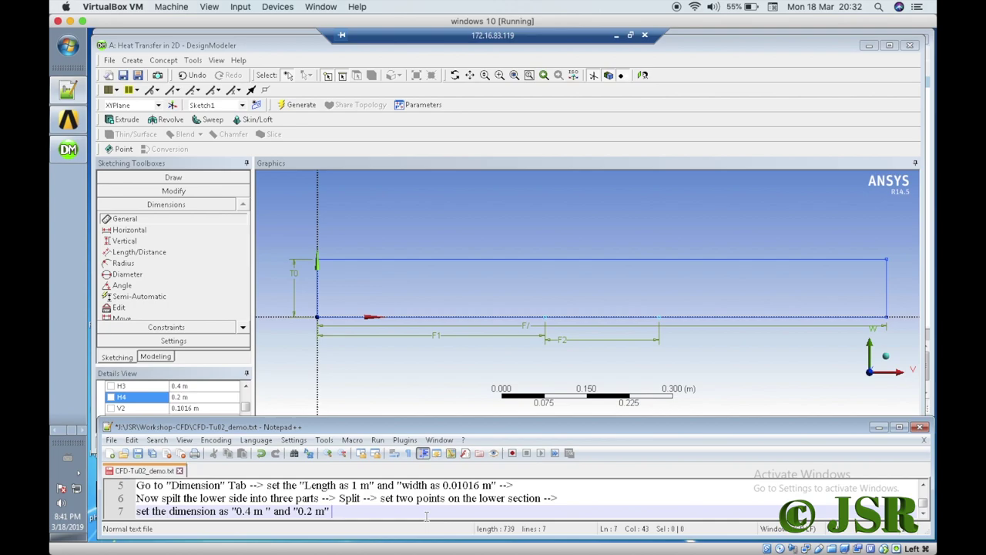
key("BackSpace")
key("BackSpace")
type("\"")
type(" and 0")
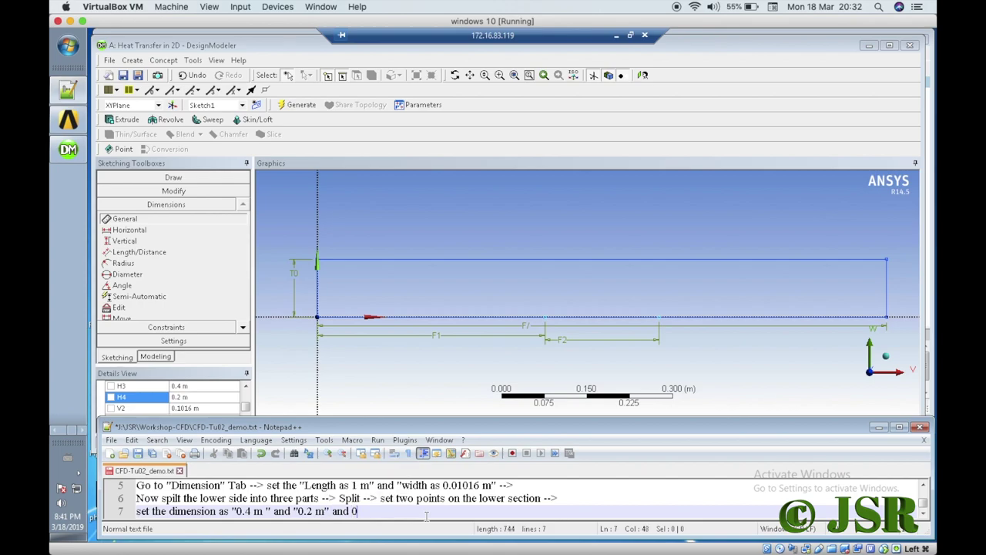
key("BackSpace")
type("\"0.4 \"")
key("BackSpace")
type("m \"")
key("Return")
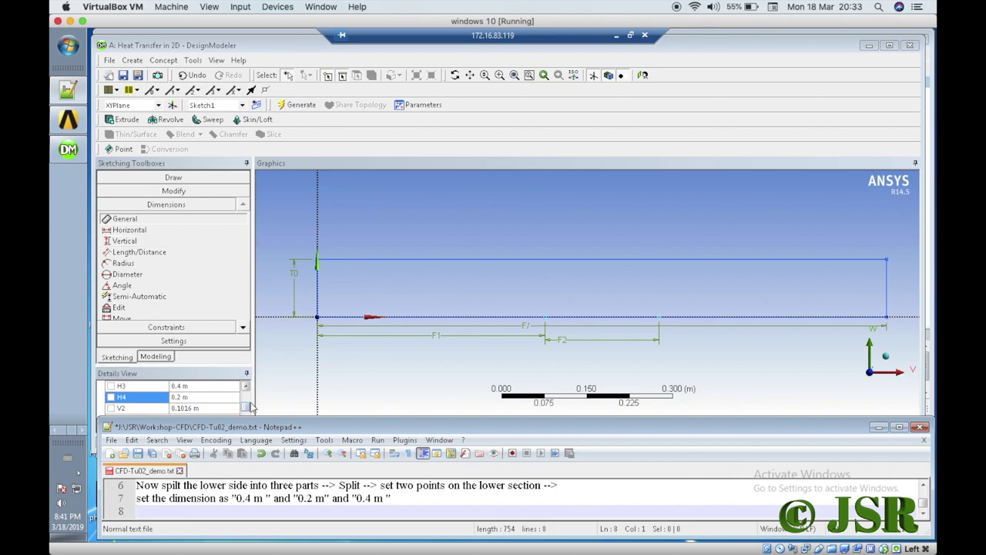
Write on line 8 of the notes: Go to "Concept" Tab --> Create Surfec from sketch -->.
type("Go to \"Concep")
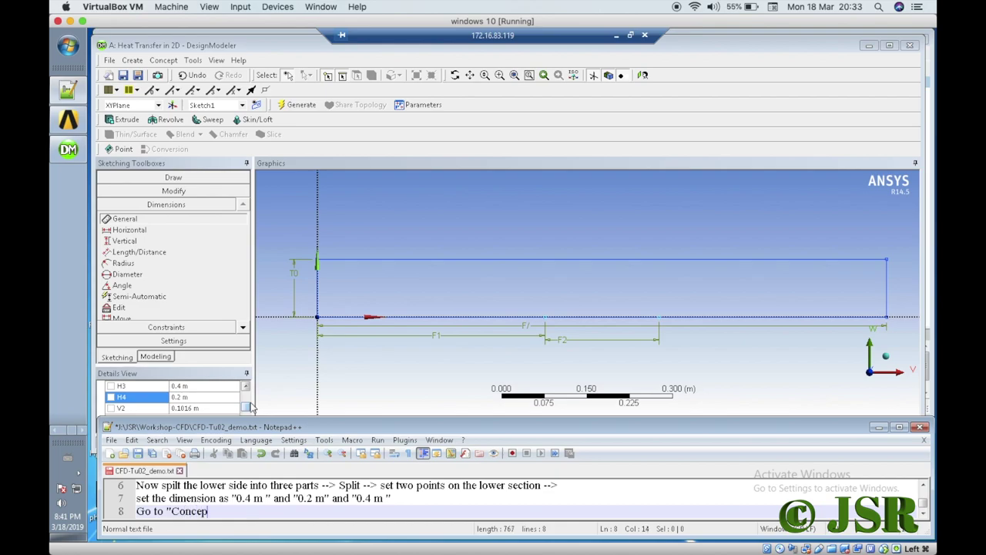
type("t \" Tab --> Ce")
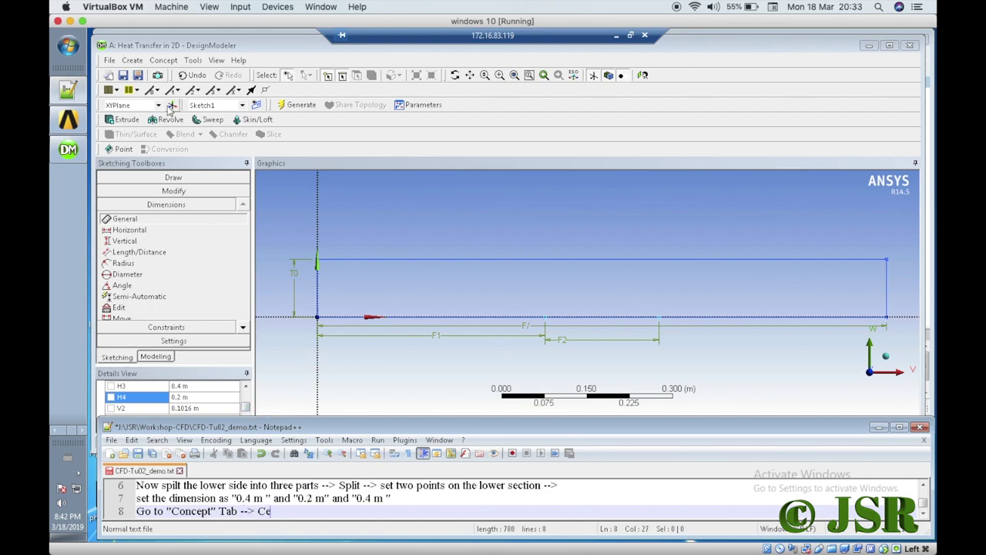
type("eate Surfcec from sketch -->")
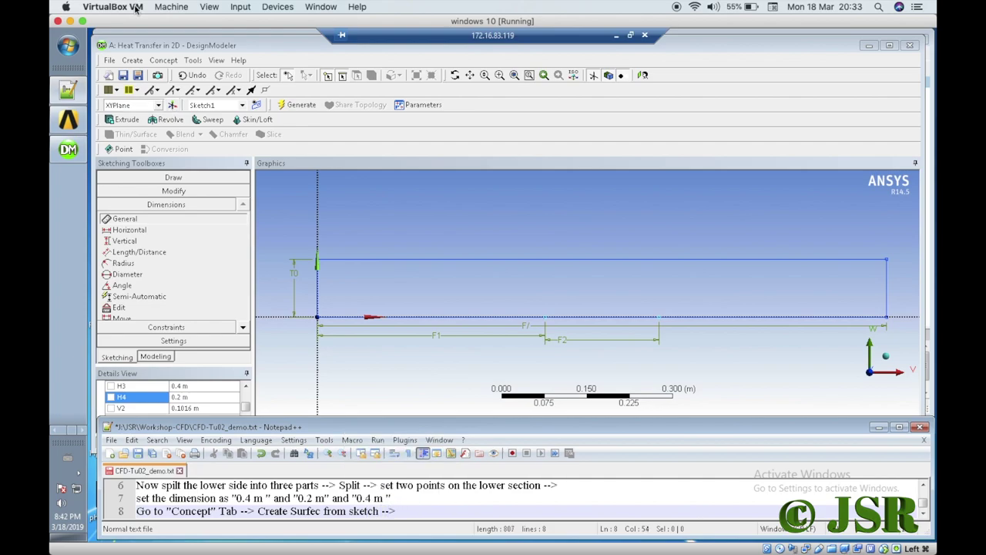
In DesignModeler, start a Surfaces From Sketches feature and select Sketch1 under XYPlane for its base objects.
left_click(163, 61)
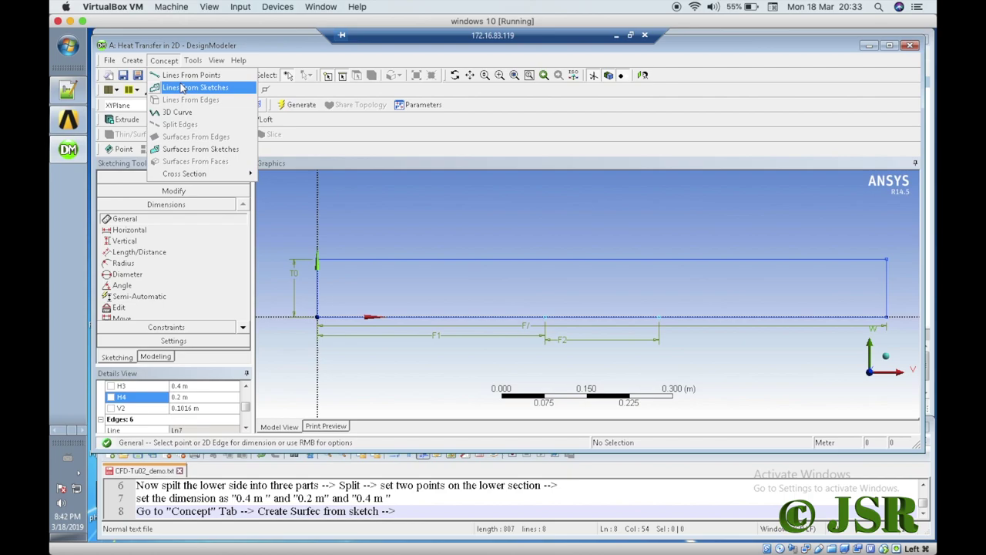
left_click(185, 149)
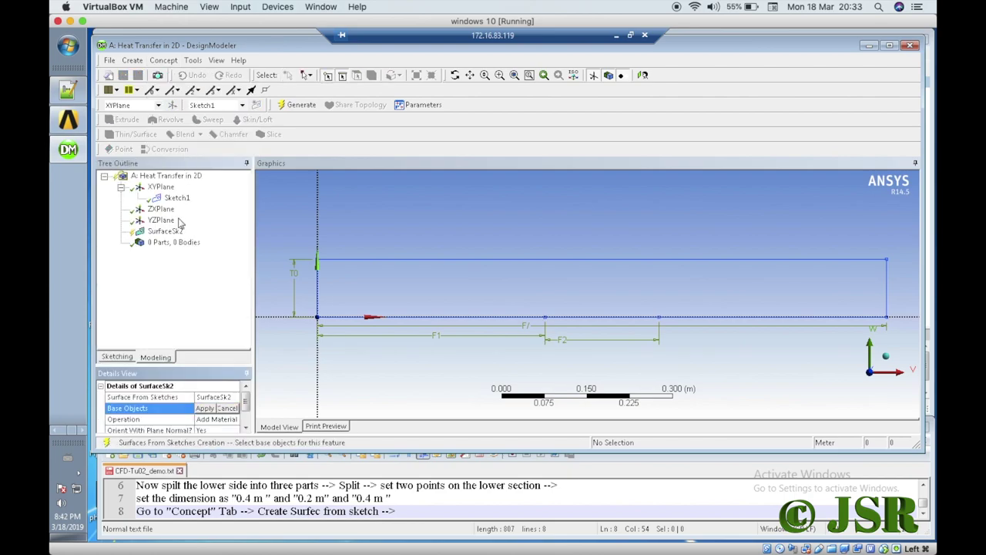
left_click(171, 202)
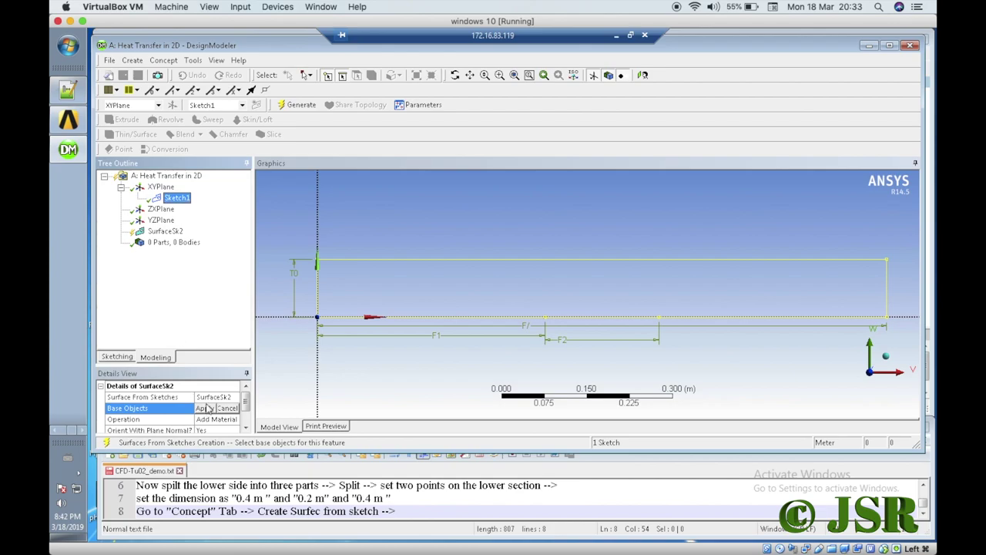
In the Notepad++ notes, extend line 8 with: select "sketch" under XY plane --> Apply -->.
left_click(414, 514)
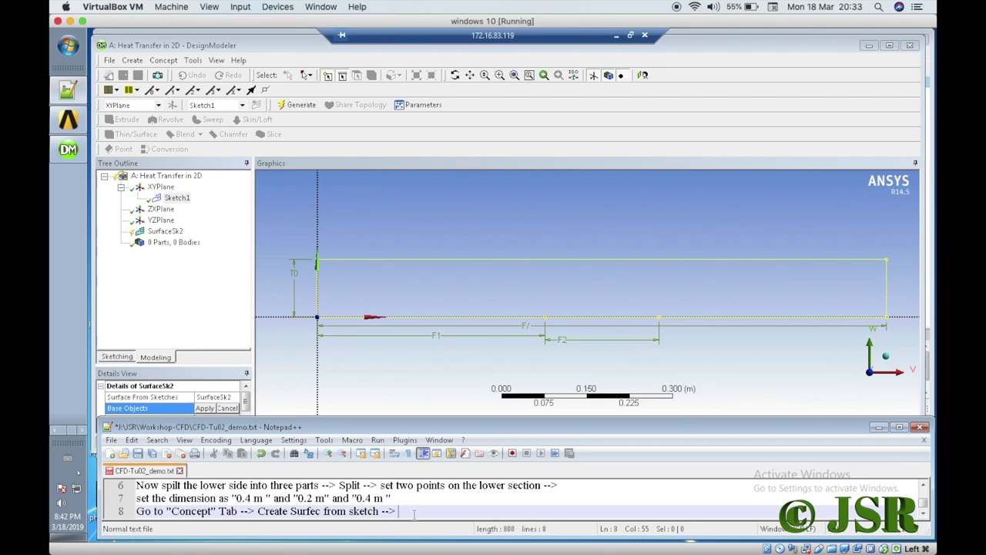
type("select \"sk")
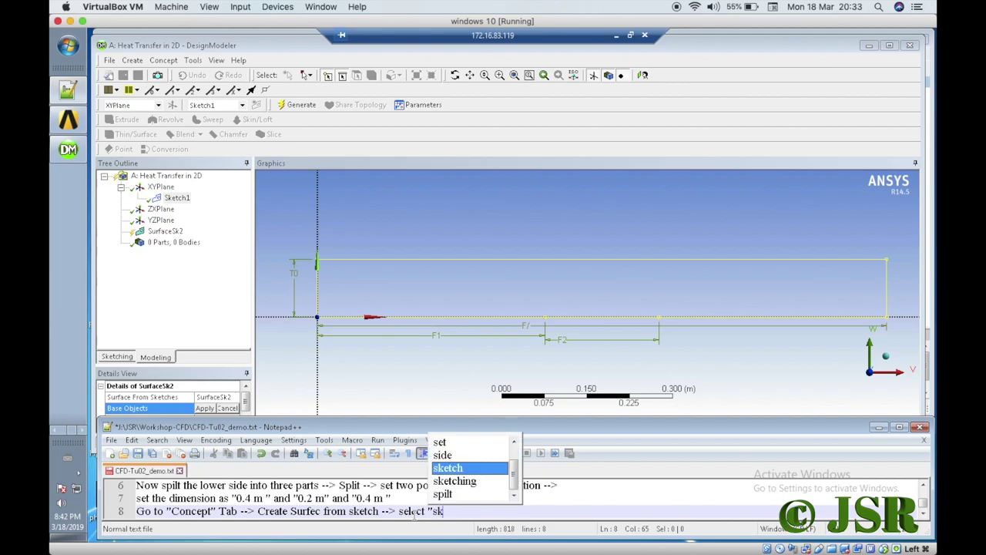
type("etch\" under")
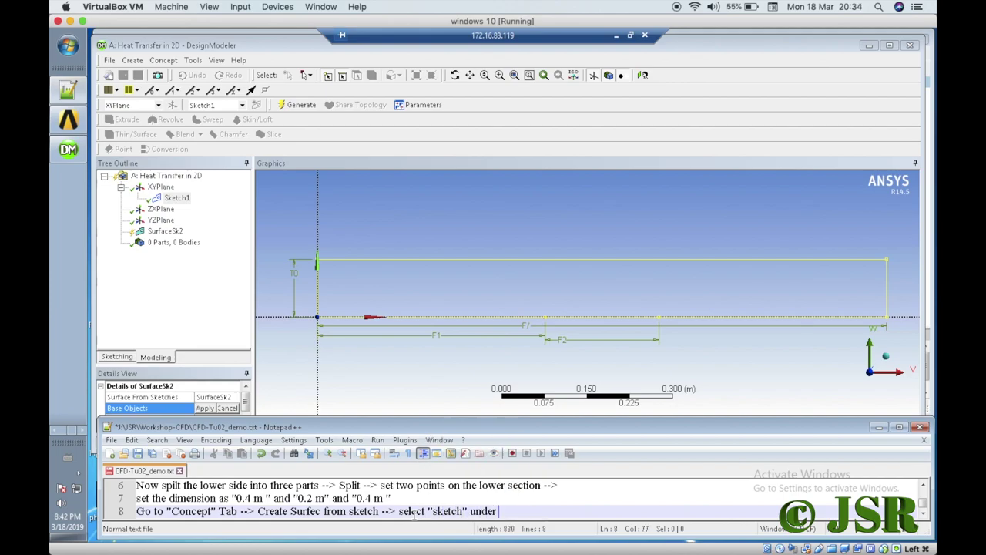
type(" XY p")
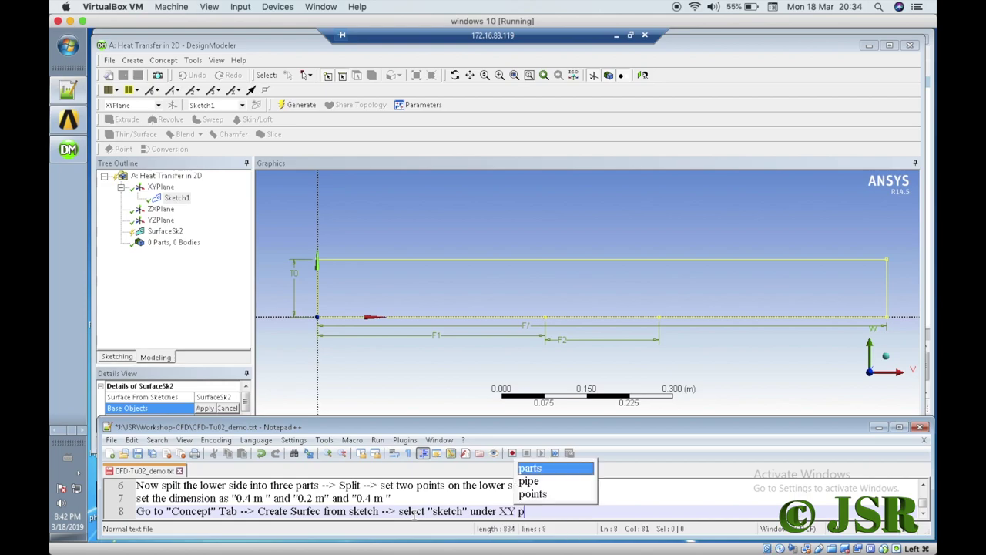
type("lane ")
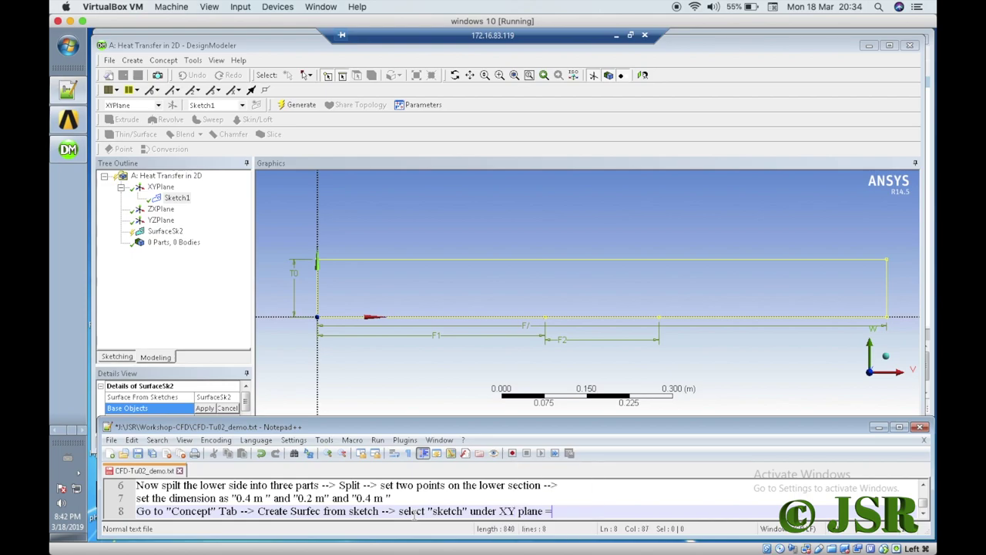
type("-->")
type("A")
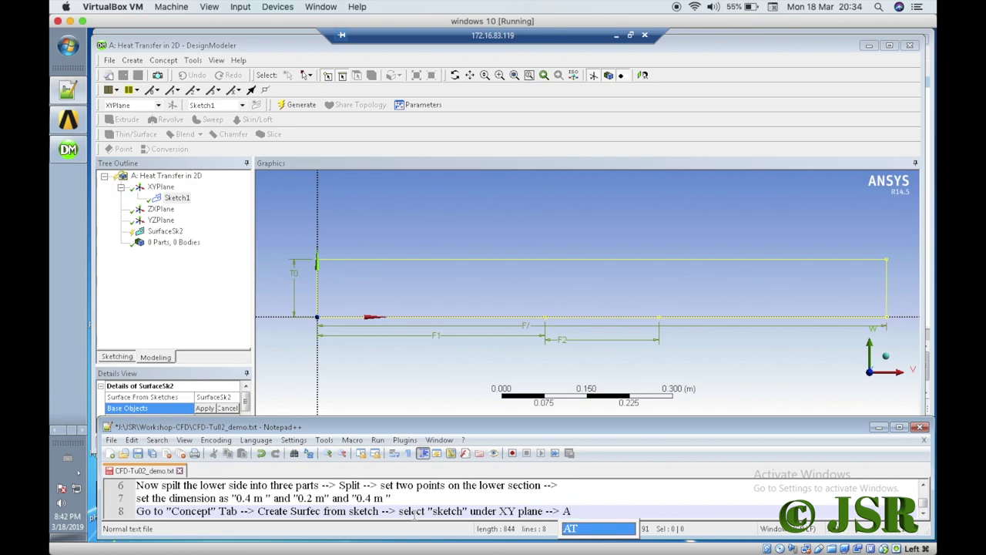
type("ppl")
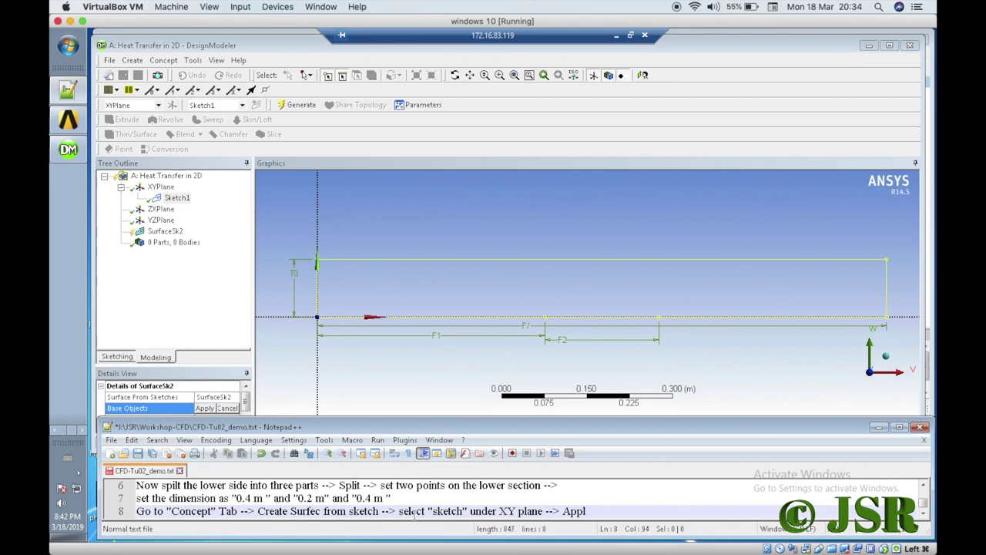
type("y -->")
In DesignModeler, apply Sketch1 as the base object of the surface feature and generate the surface.
left_click(206, 408)
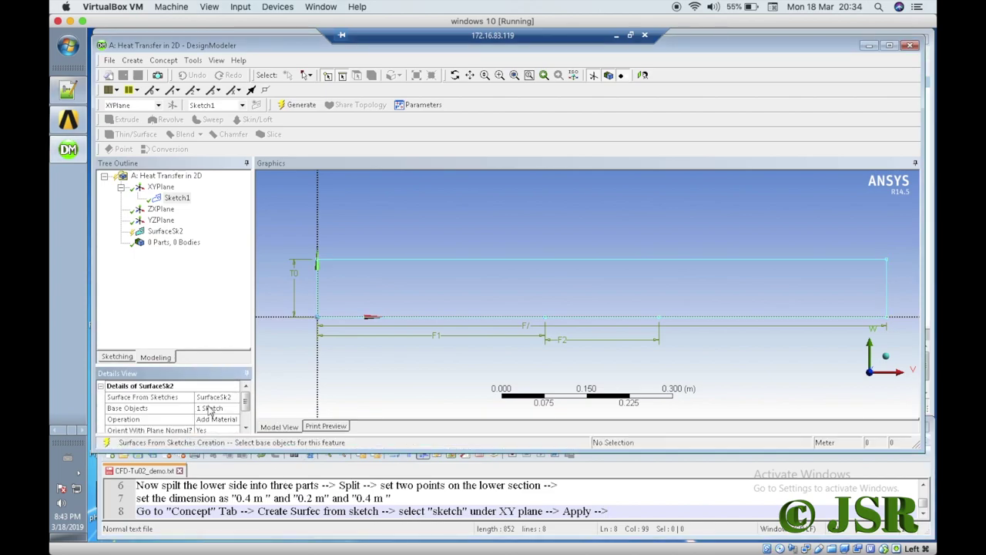
left_click(296, 105)
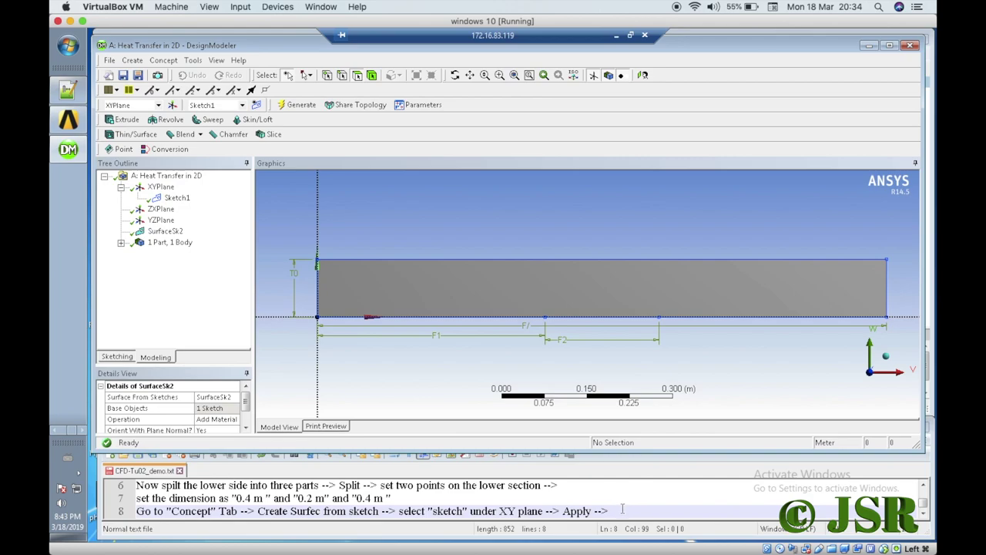
In the Notepad++ notes, finish line 8 with "Generate", leave line 9 blank and start line 10.
left_click(622, 508)
type("Generate")
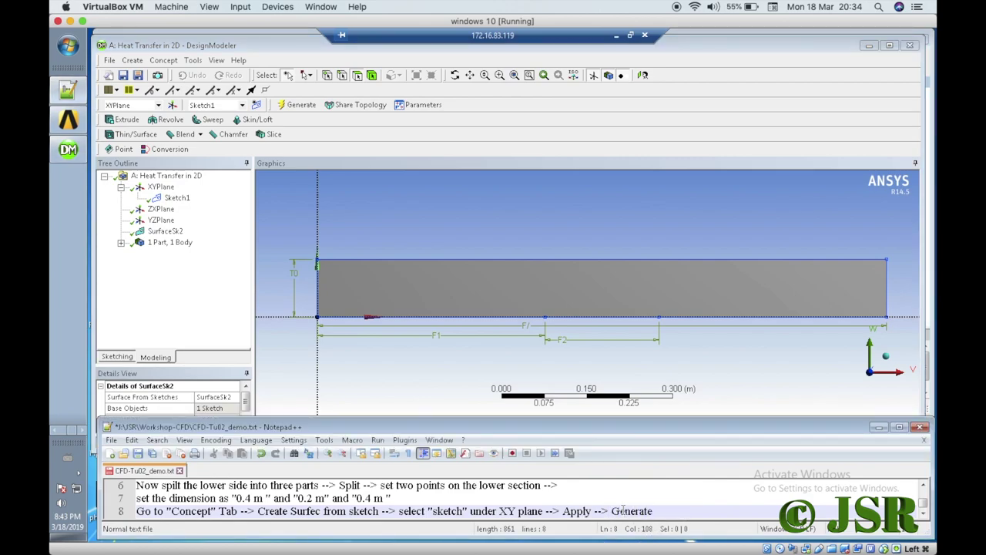
key("Return")
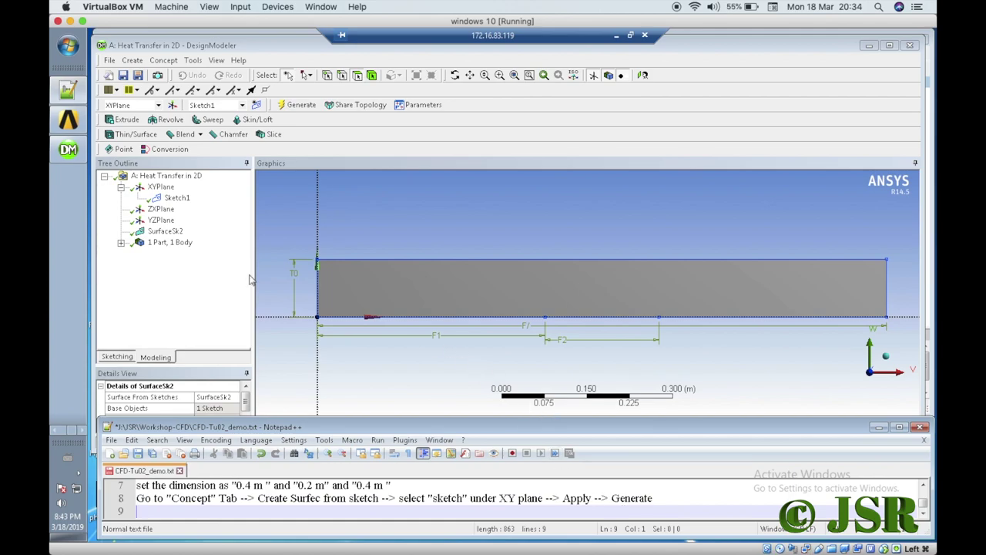
left_click(121, 242)
left_click(121, 243)
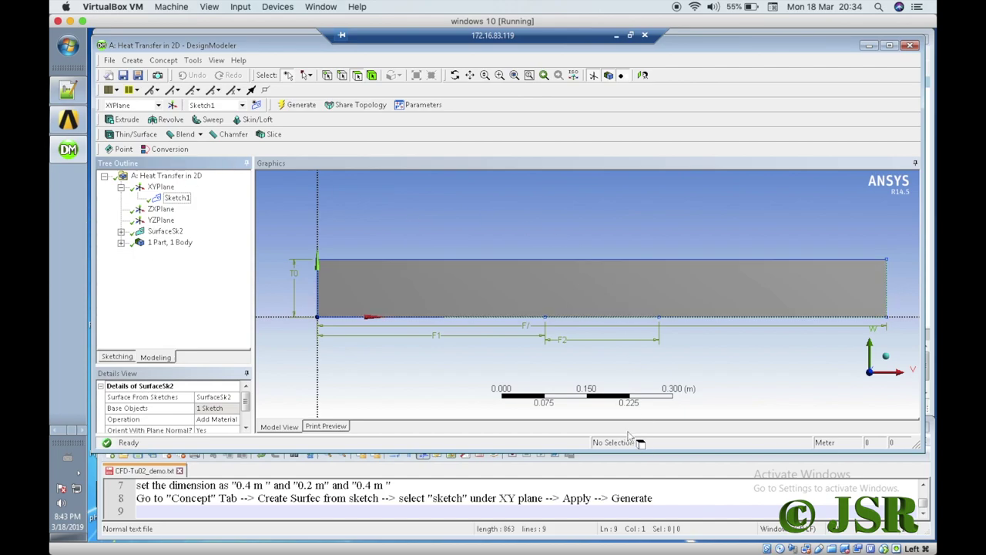
left_click(667, 497)
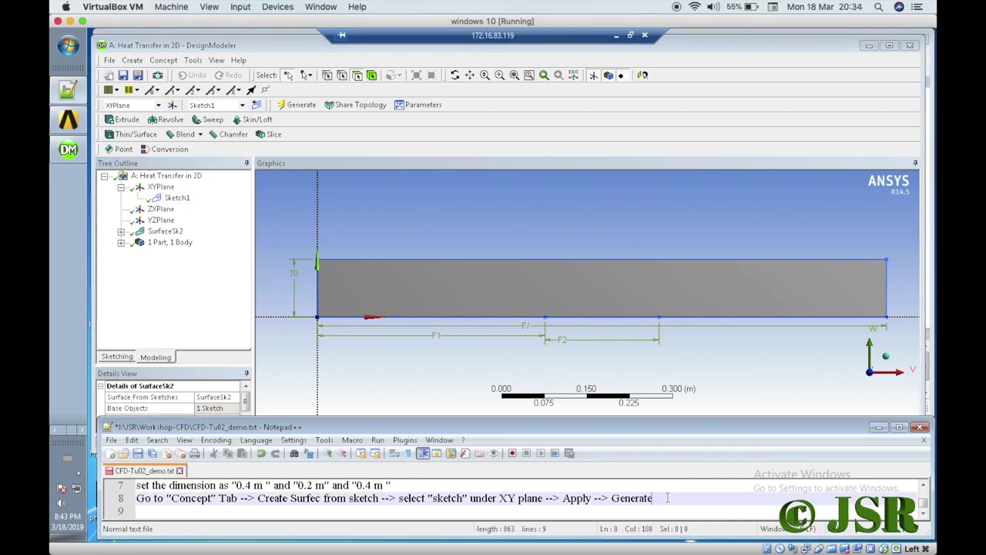
key("Return")
key("Return")
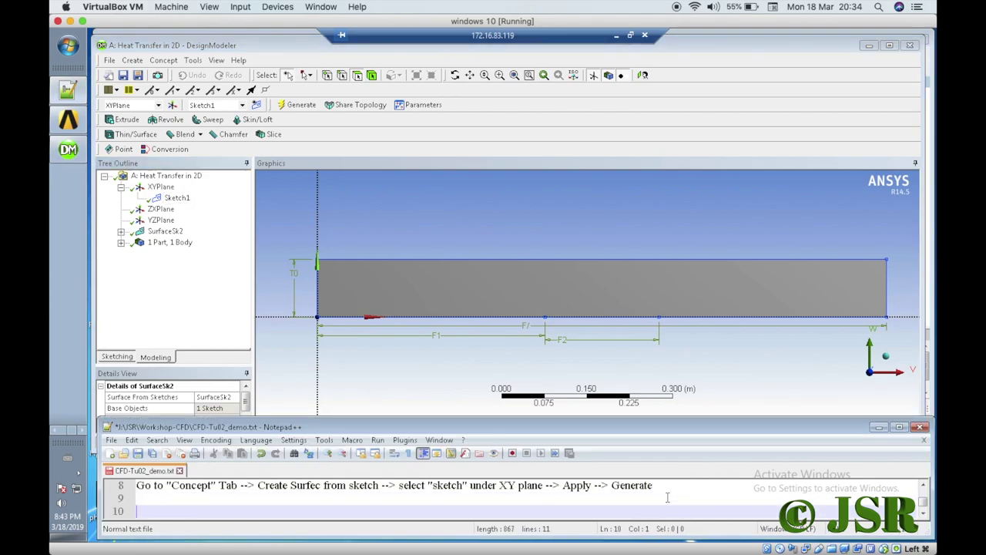
Write on line 10 of the notes: Now save the project as "CFD-Tutorials".
type("N")
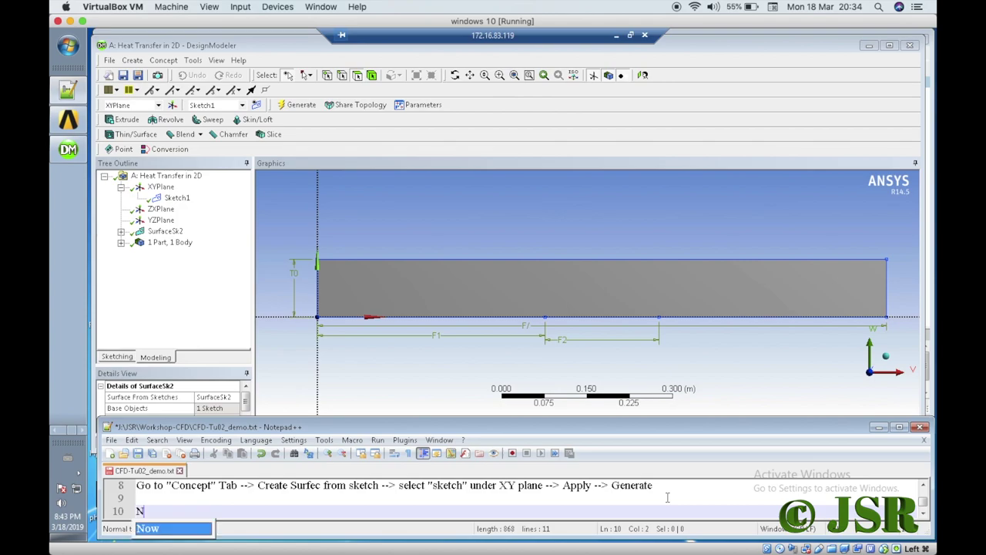
key("BackSpace")
type("Now save ")
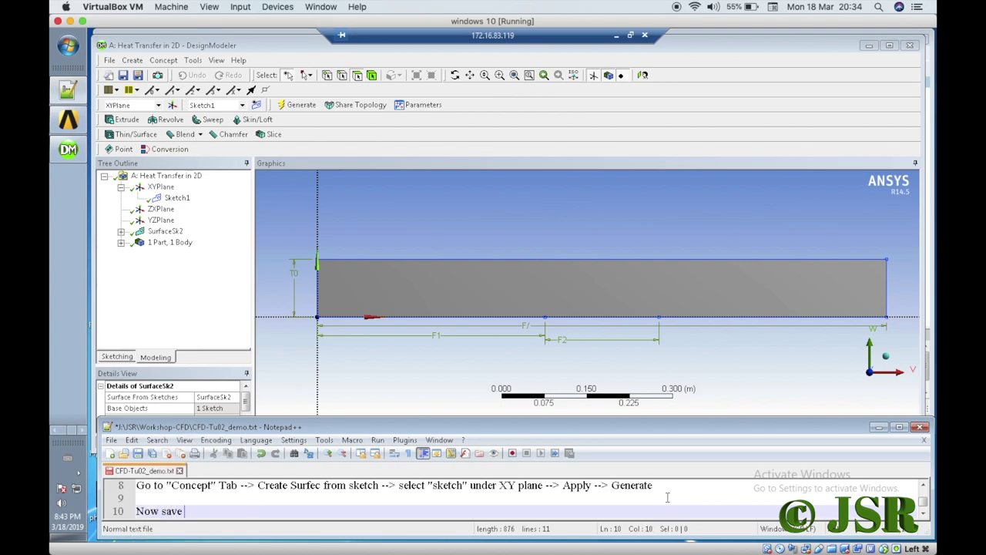
type("the project as")
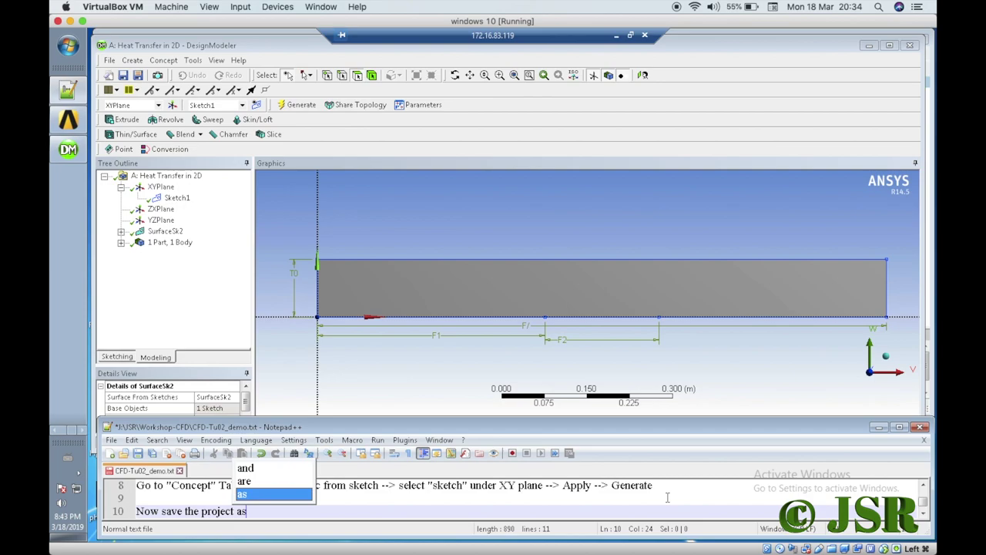
type(" \"CFD-Tut0")
key("BackSpace")
key("BackSpace")
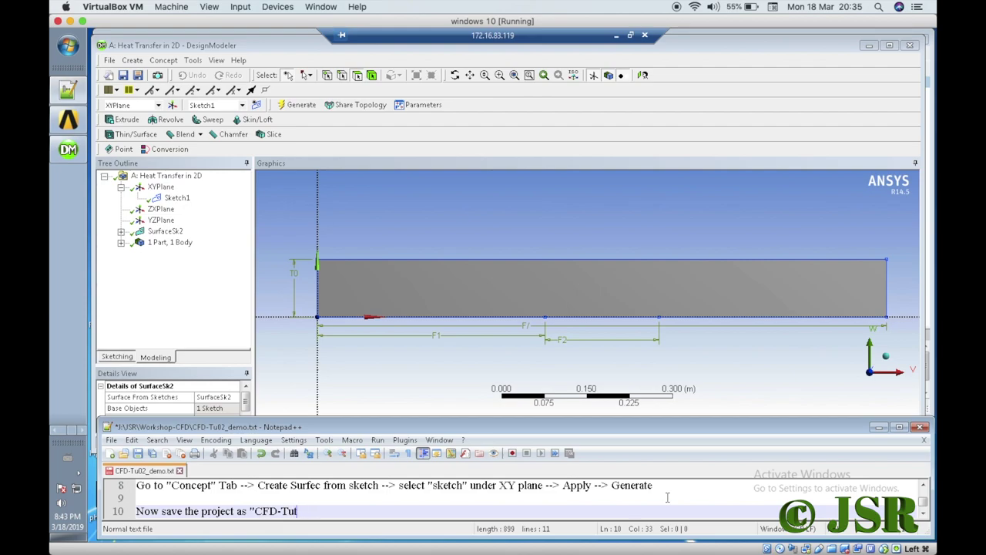
type("orials\"")
In DesignModeler, start saving the project and browse to the JSR\Workshop-CFD folder on the Seagate Backup Plus Drive (J:).
left_click(109, 60)
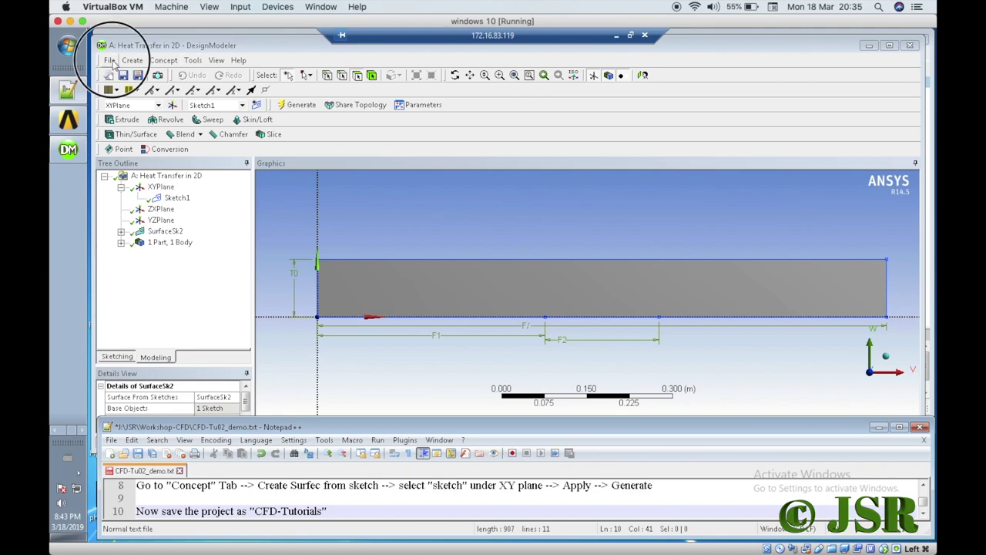
left_click(134, 115)
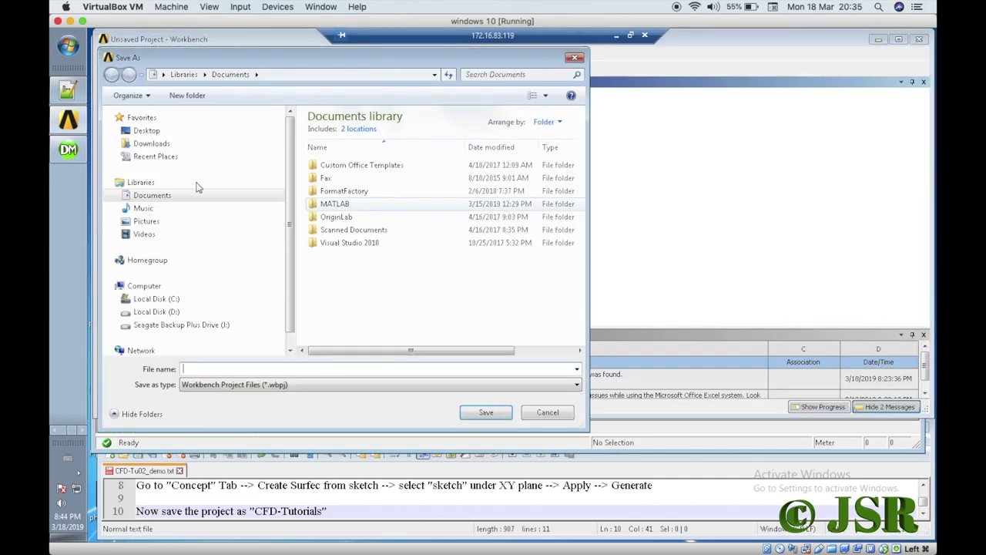
left_click(174, 325)
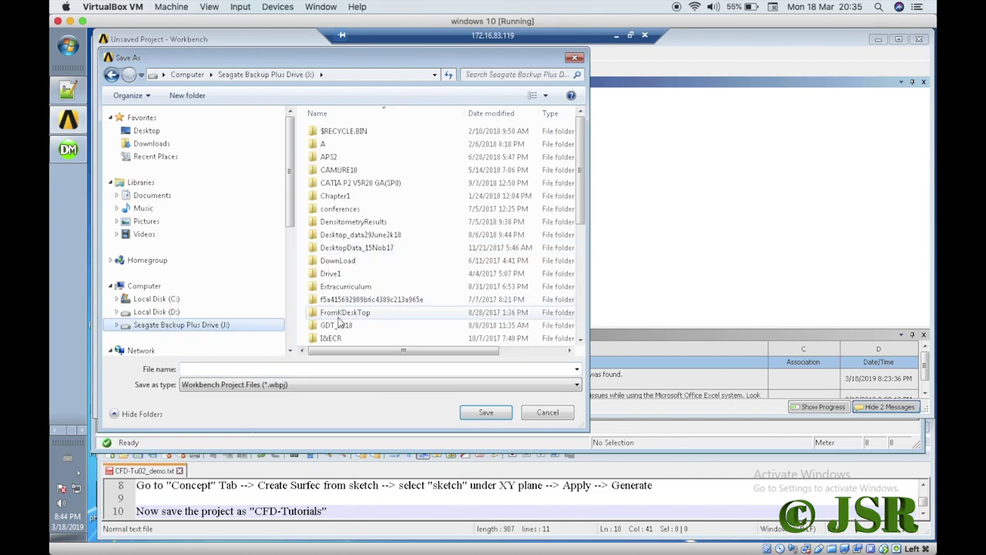
left_click(337, 316)
scroll(339, 323, "down", 1)
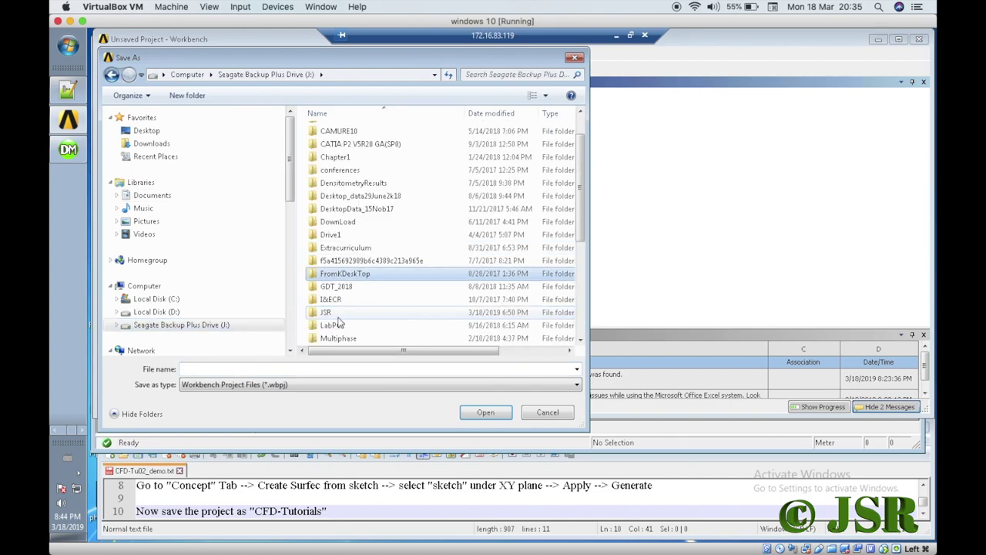
double_click(326, 313)
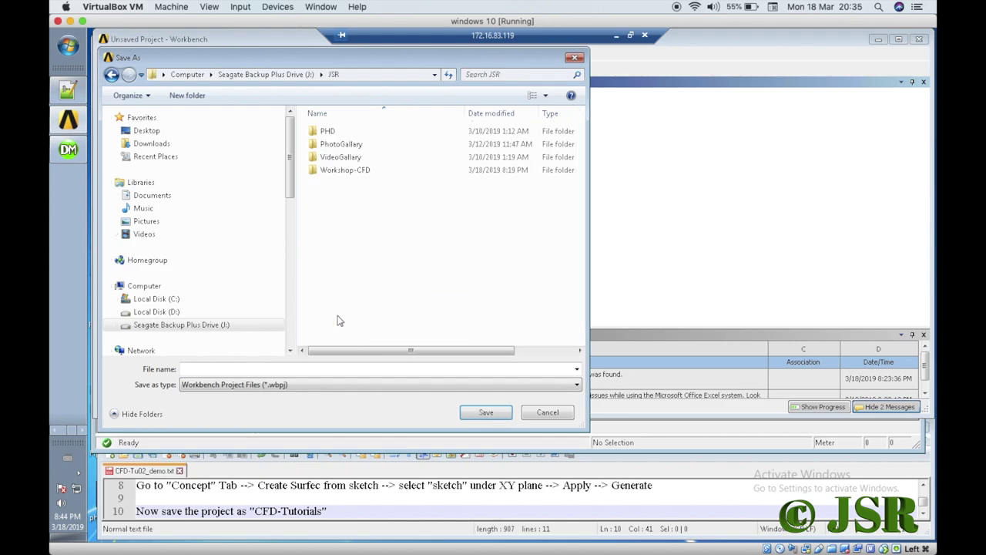
double_click(342, 174)
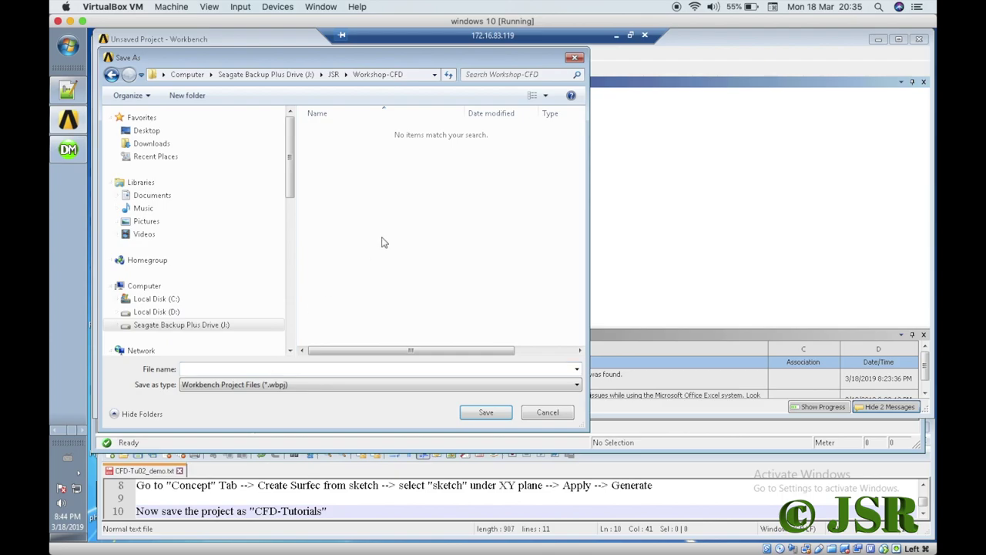
Create a new folder named Tutorials inside Workshop-CFD and open it as the save location.
scroll(382, 233, "right", 2)
right_click(385, 196)
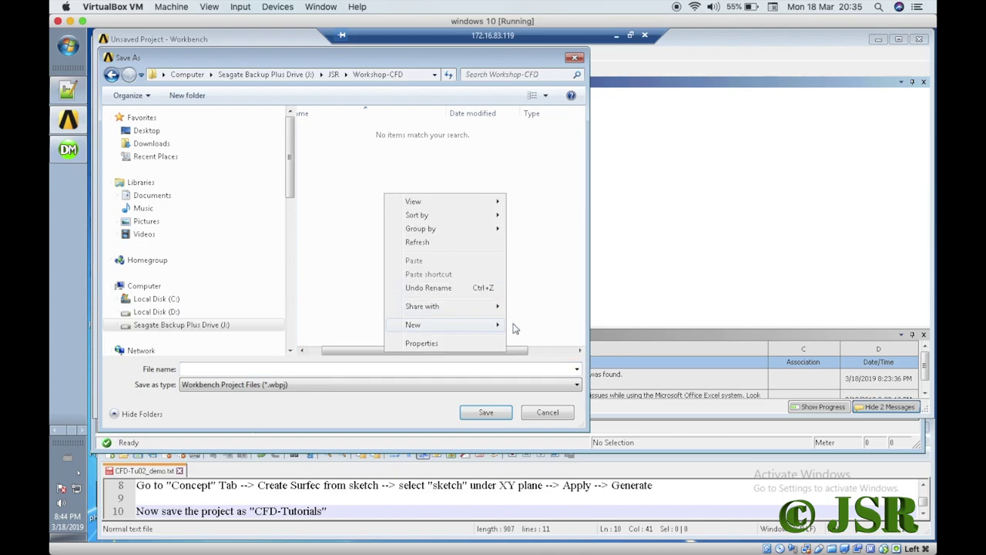
mouse_move(500, 325)
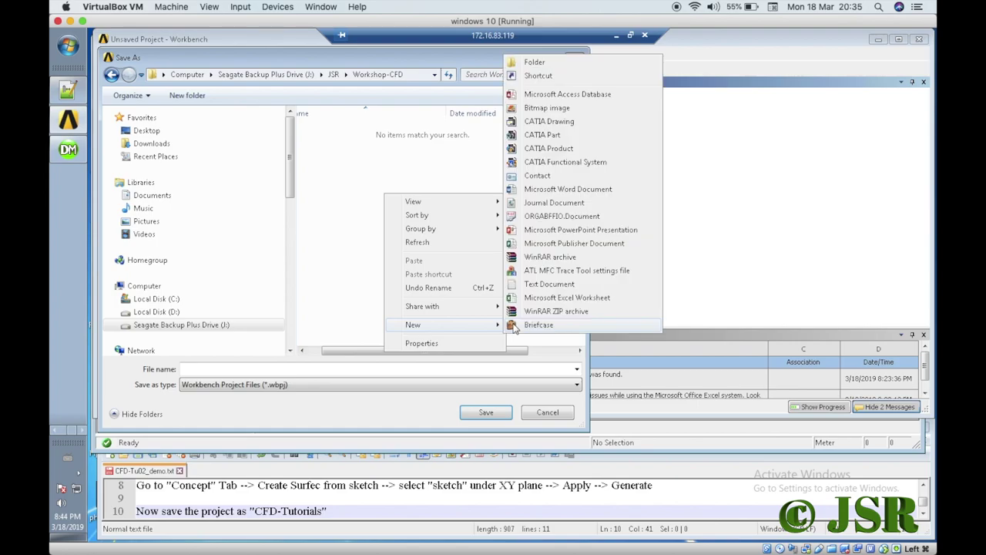
left_click(532, 63)
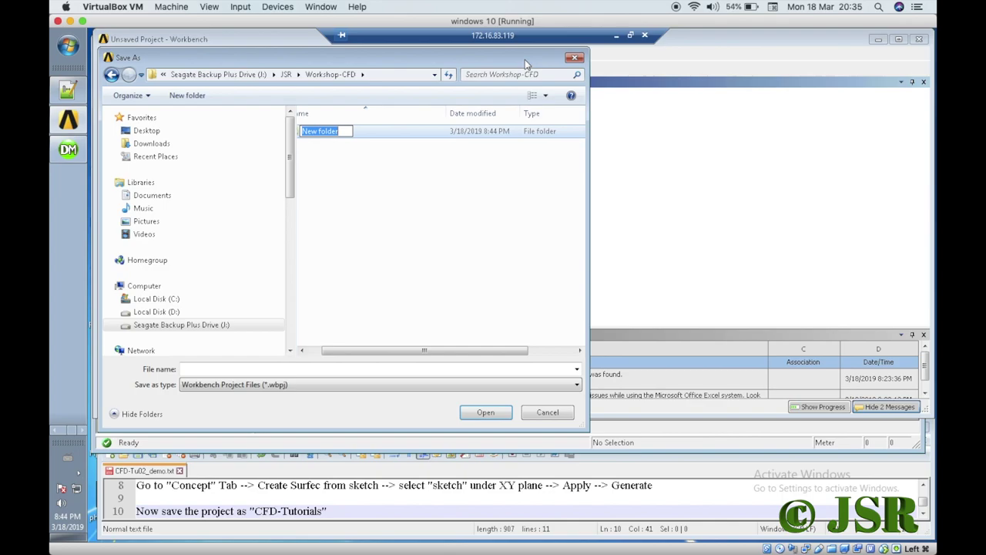
type("T")
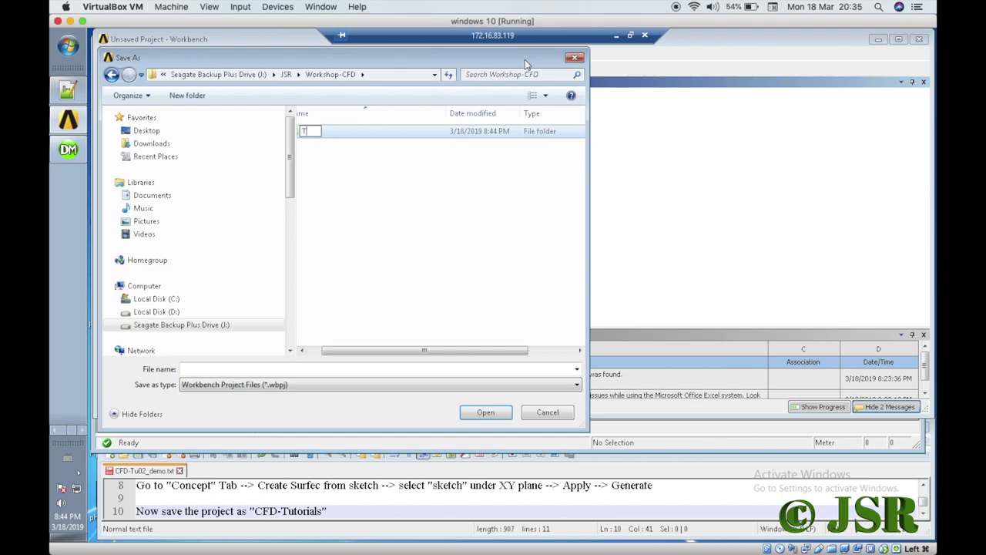
type("out")
key("BackSpace")
key("BackSpace")
key("BackSpace")
type("utorials")
key("Return")
key("Return")
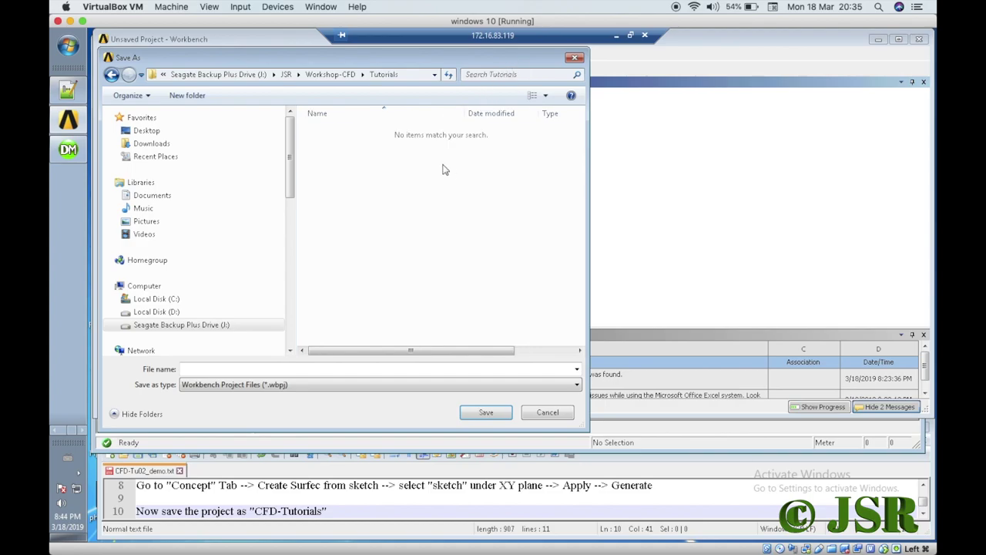
Save the Workbench project in the Tutorials folder under the file name CFD-Tutorials.
left_click(315, 368)
type("CFD-")
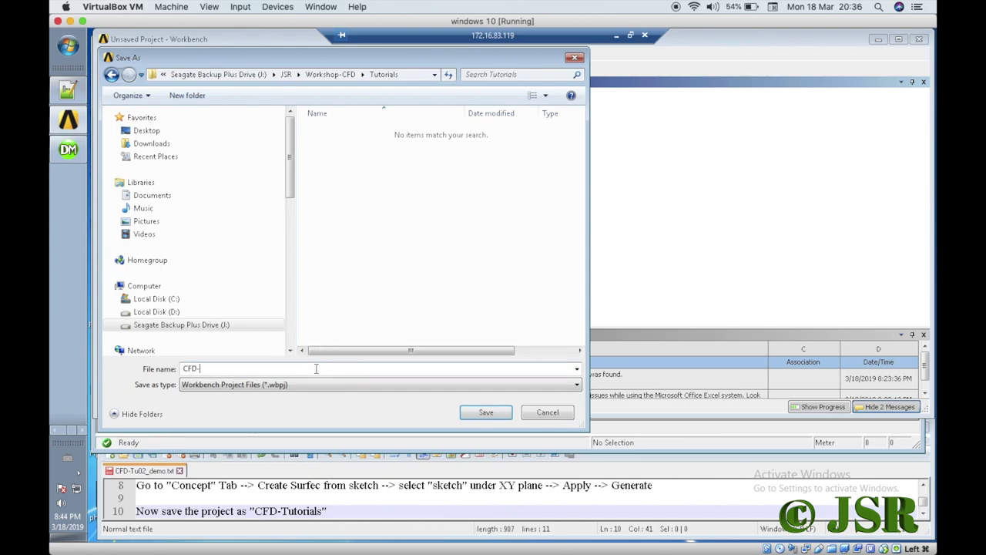
type("Tutorials")
key("Return")
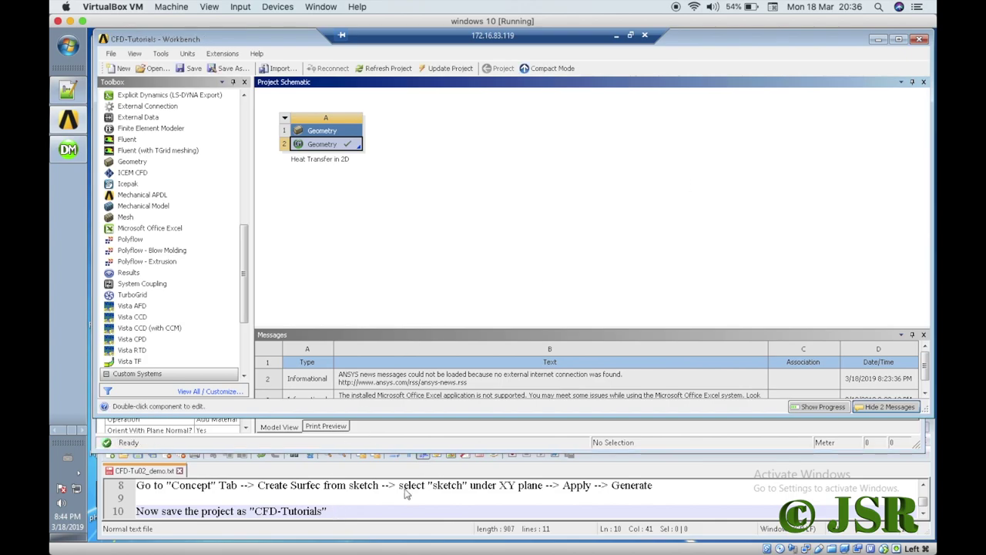
In the Notepad++ notes, extend line 10 with "--> Close the D".
left_click(366, 513)
type("--> Cl")
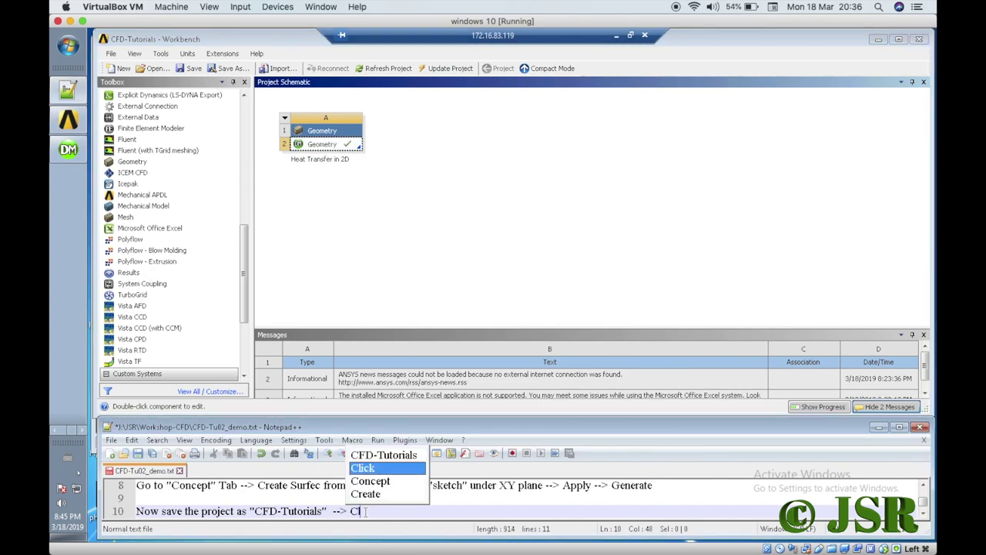
type("ose the ")
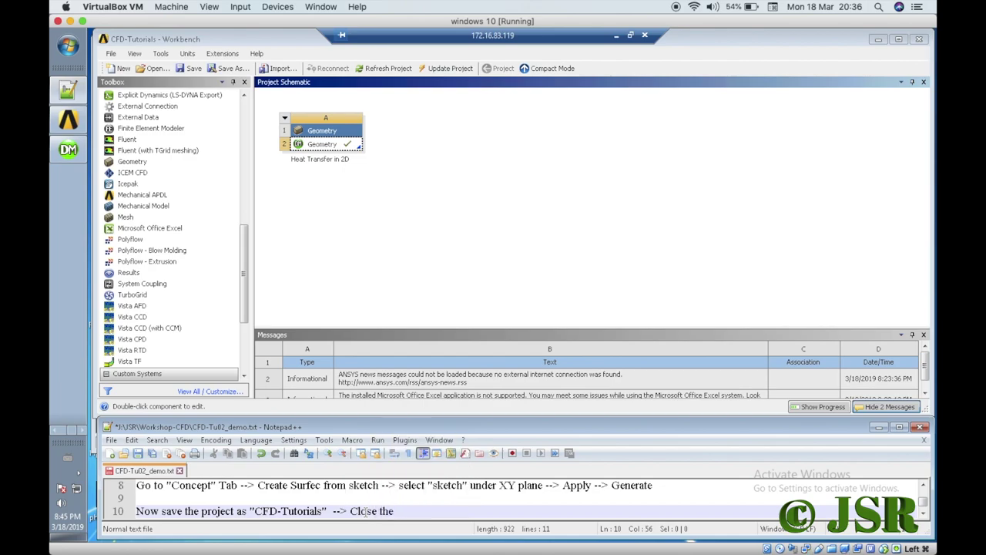
type("D")
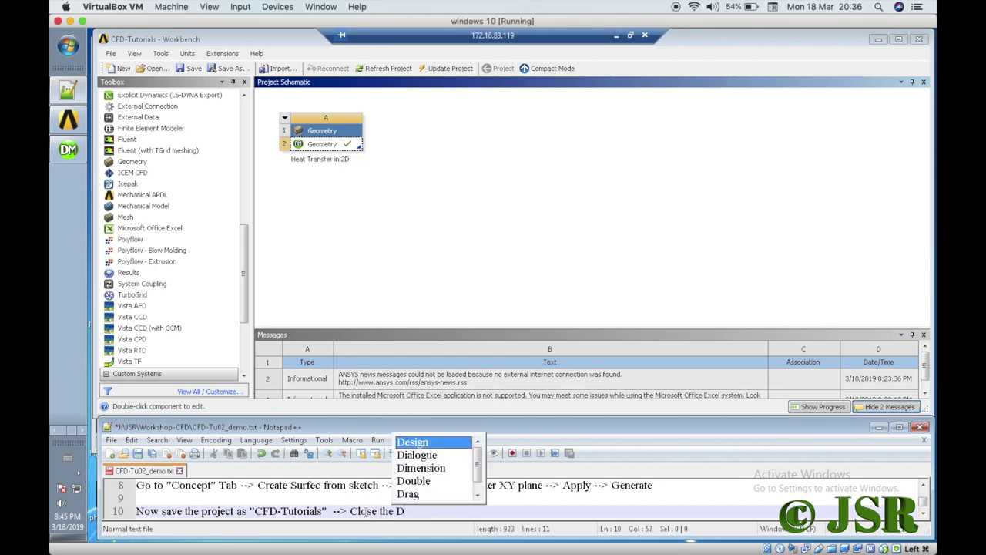